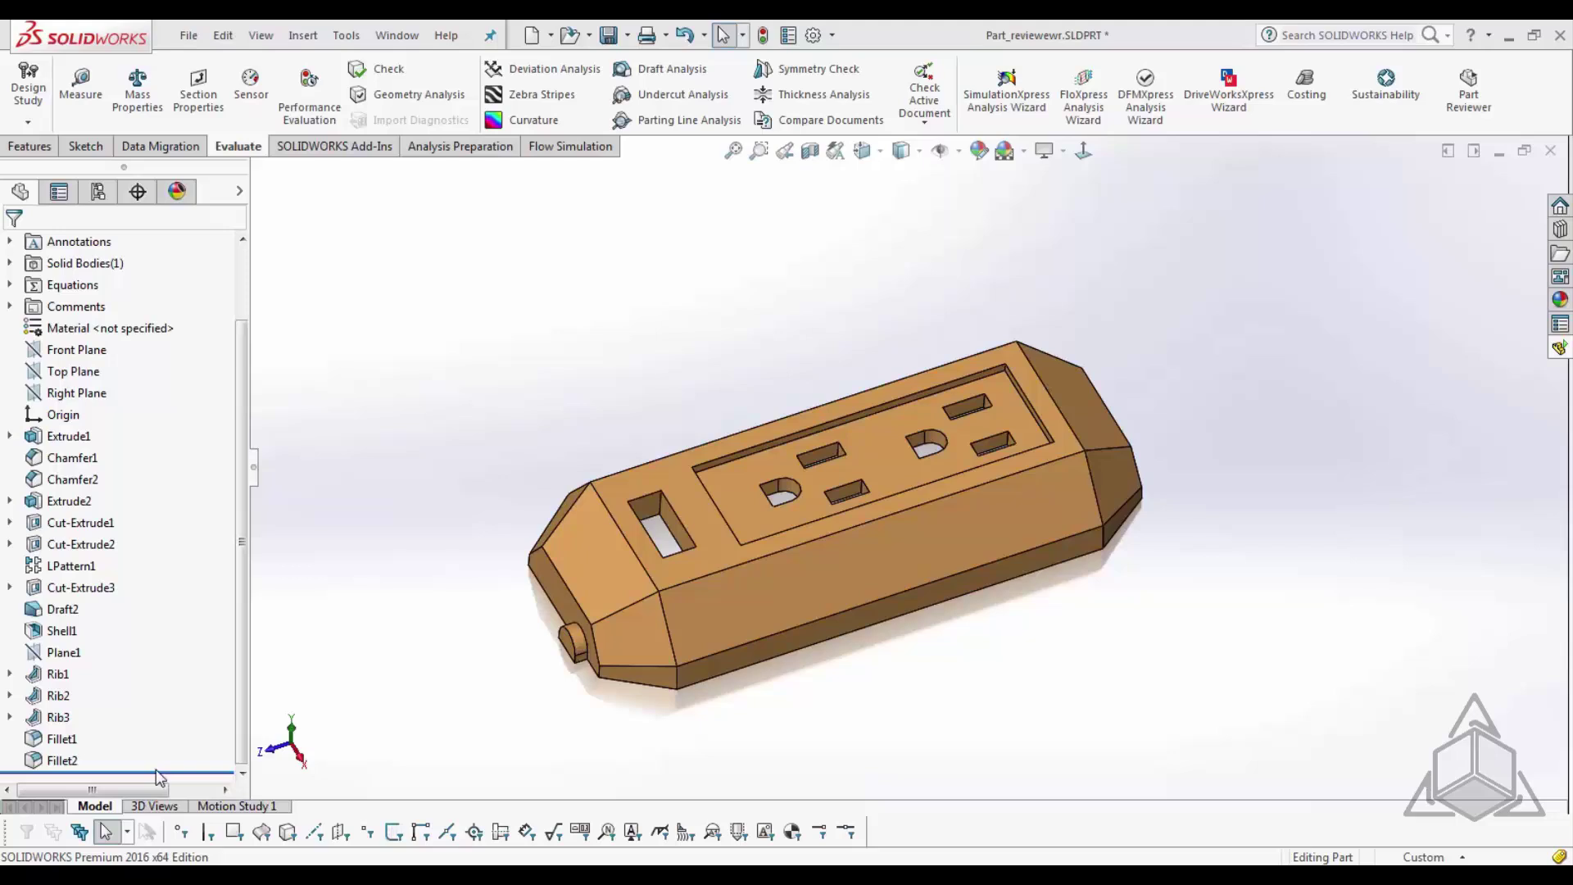
- Open the Part Reviewer pinned open, with the part rolled back to its first feature
mouse_move(158, 773)
mouse_down()
mouse_move(159, 665)
mouse_move(175, 661)
mouse_move(180, 600)
mouse_move(194, 613)
mouse_move(217, 518)
mouse_move(164, 772)
mouse_up()
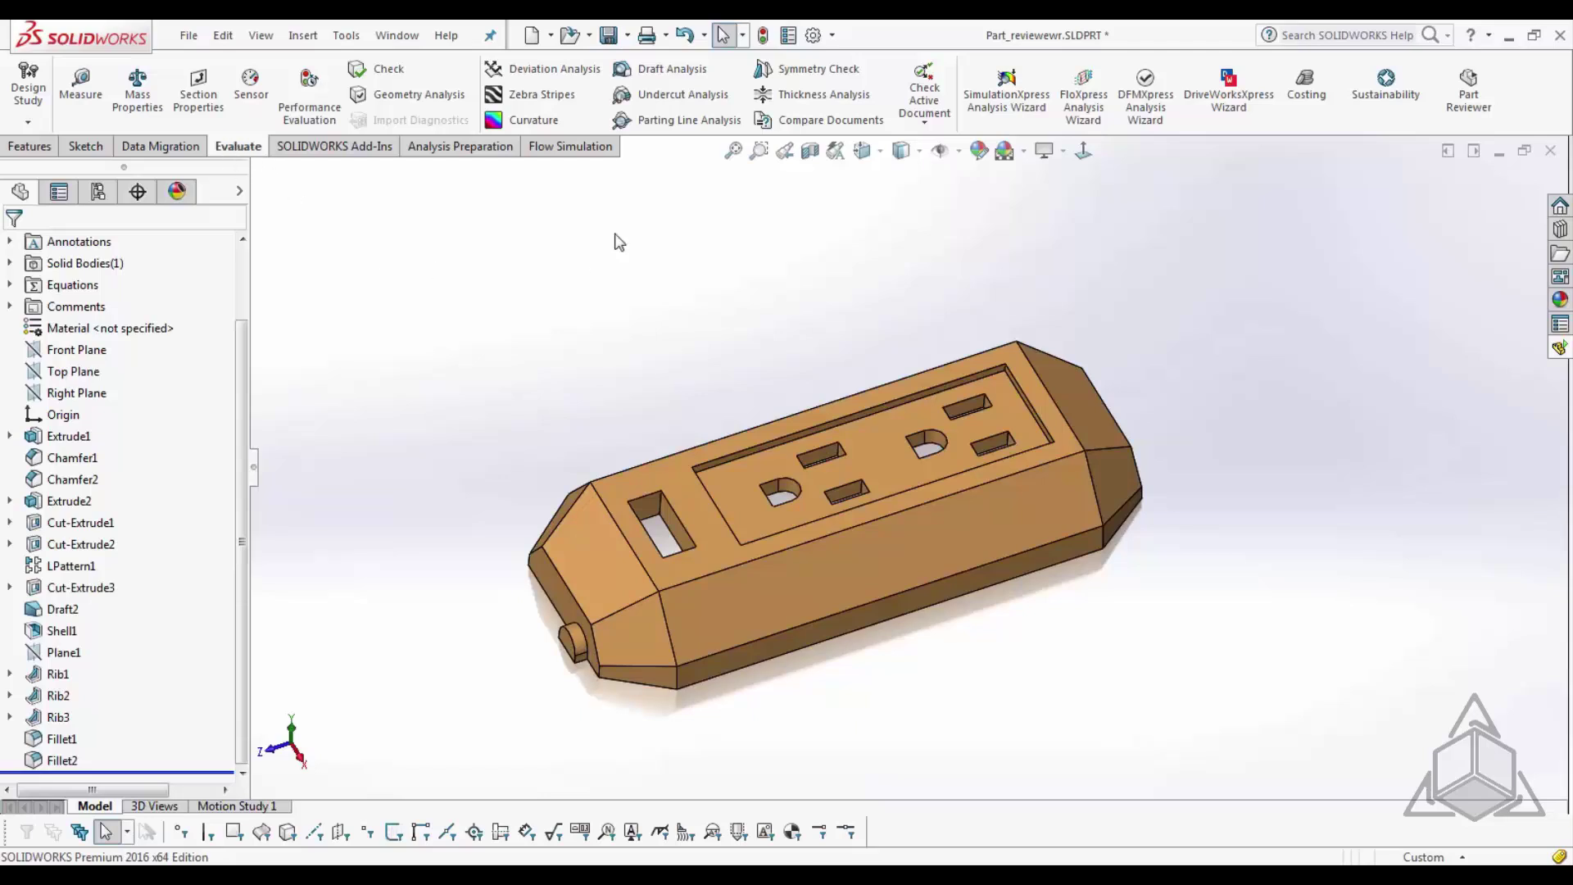
click(1461, 115)
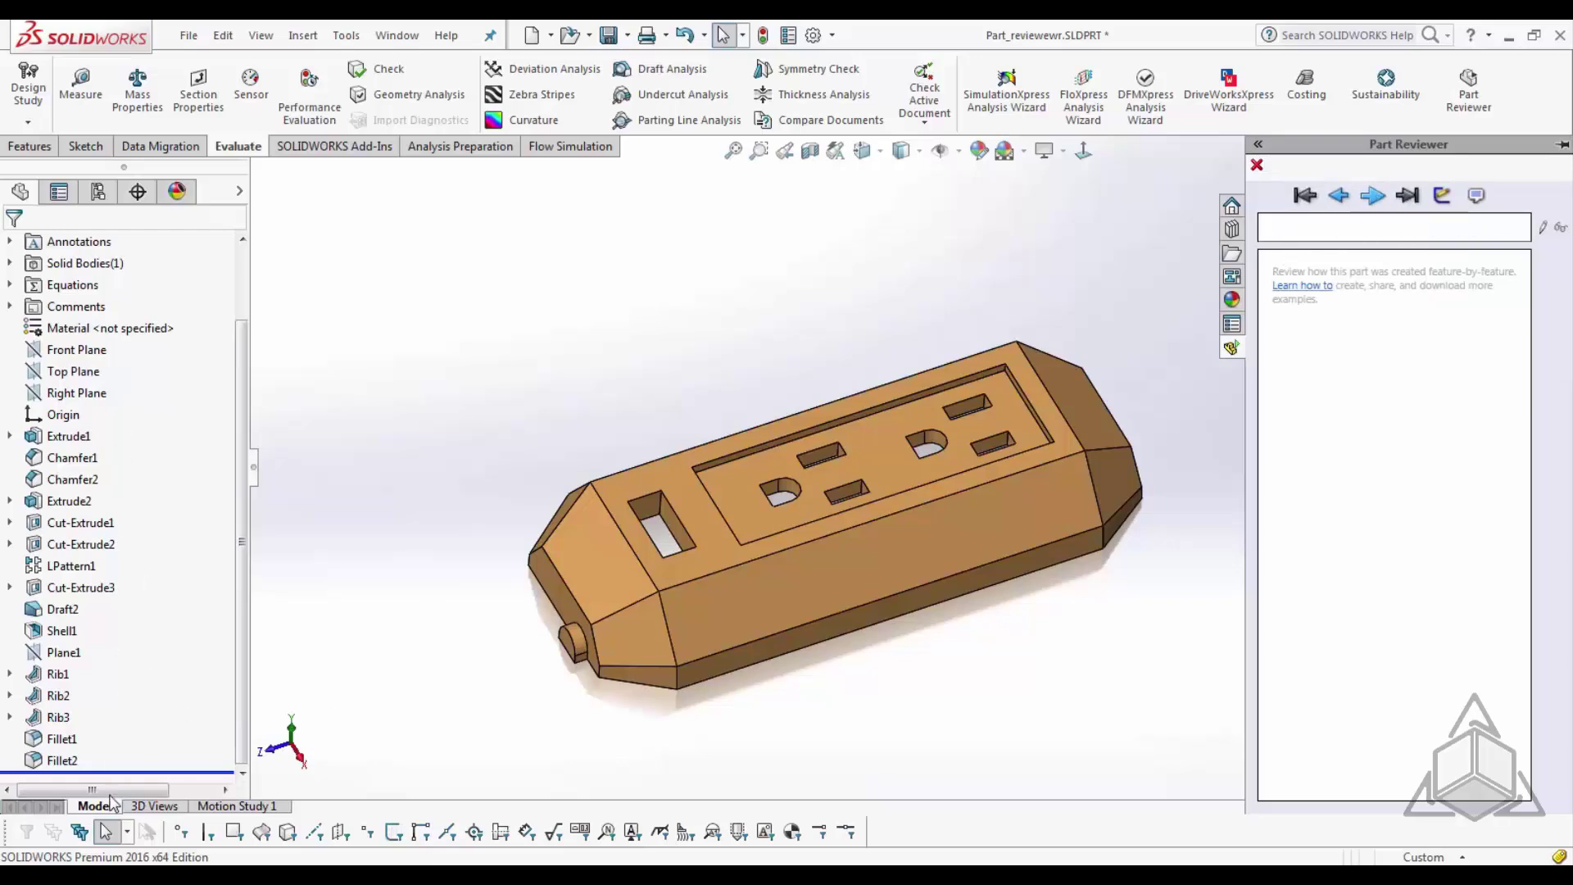
click(1306, 196)
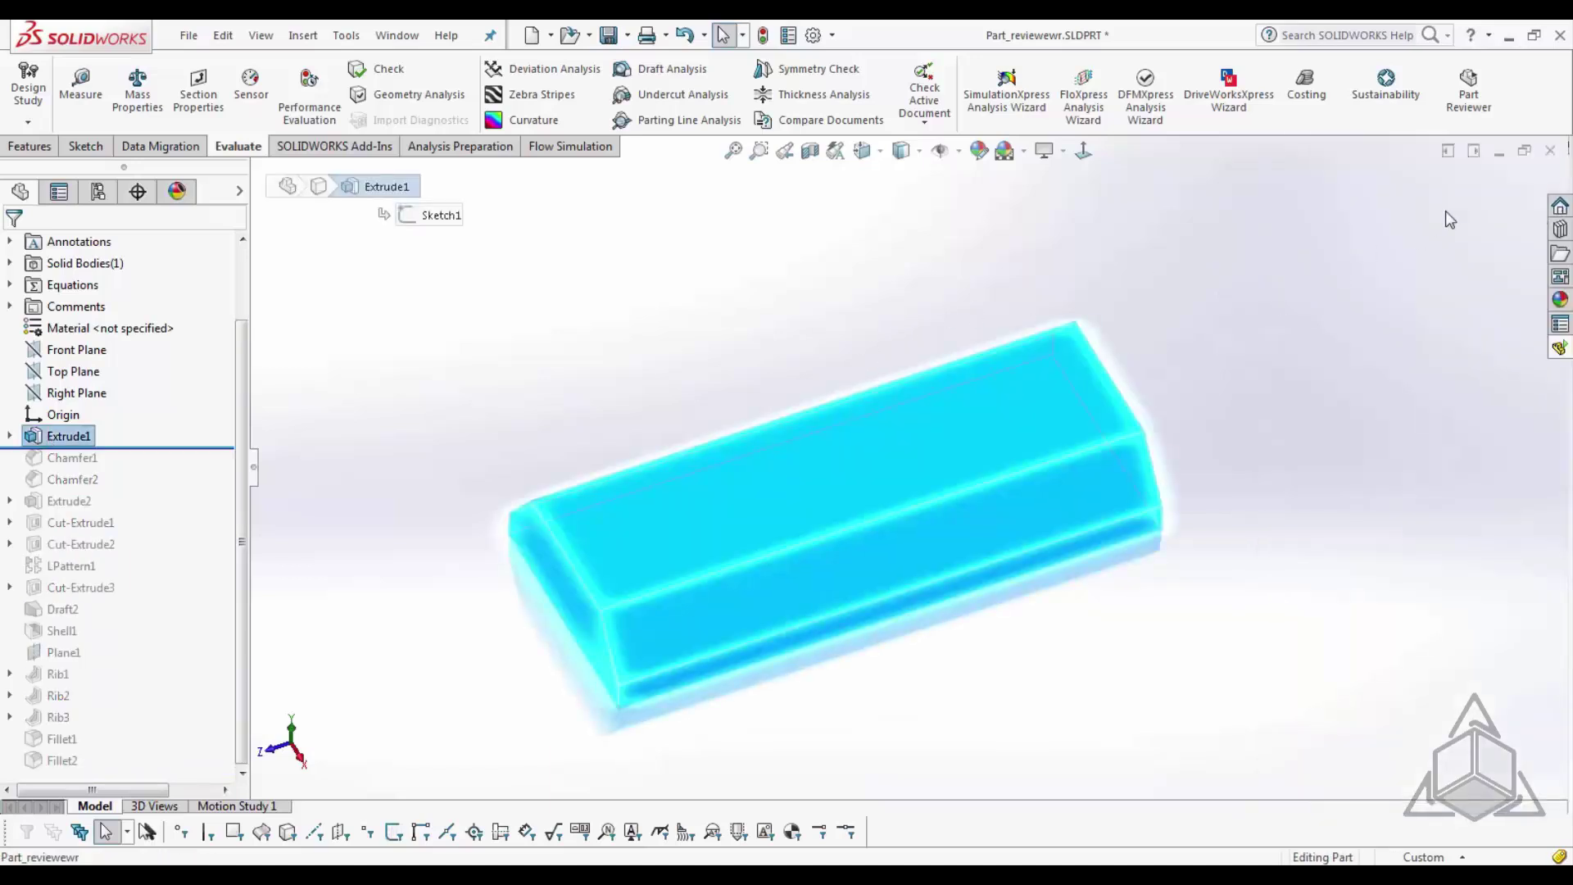
click(1559, 348)
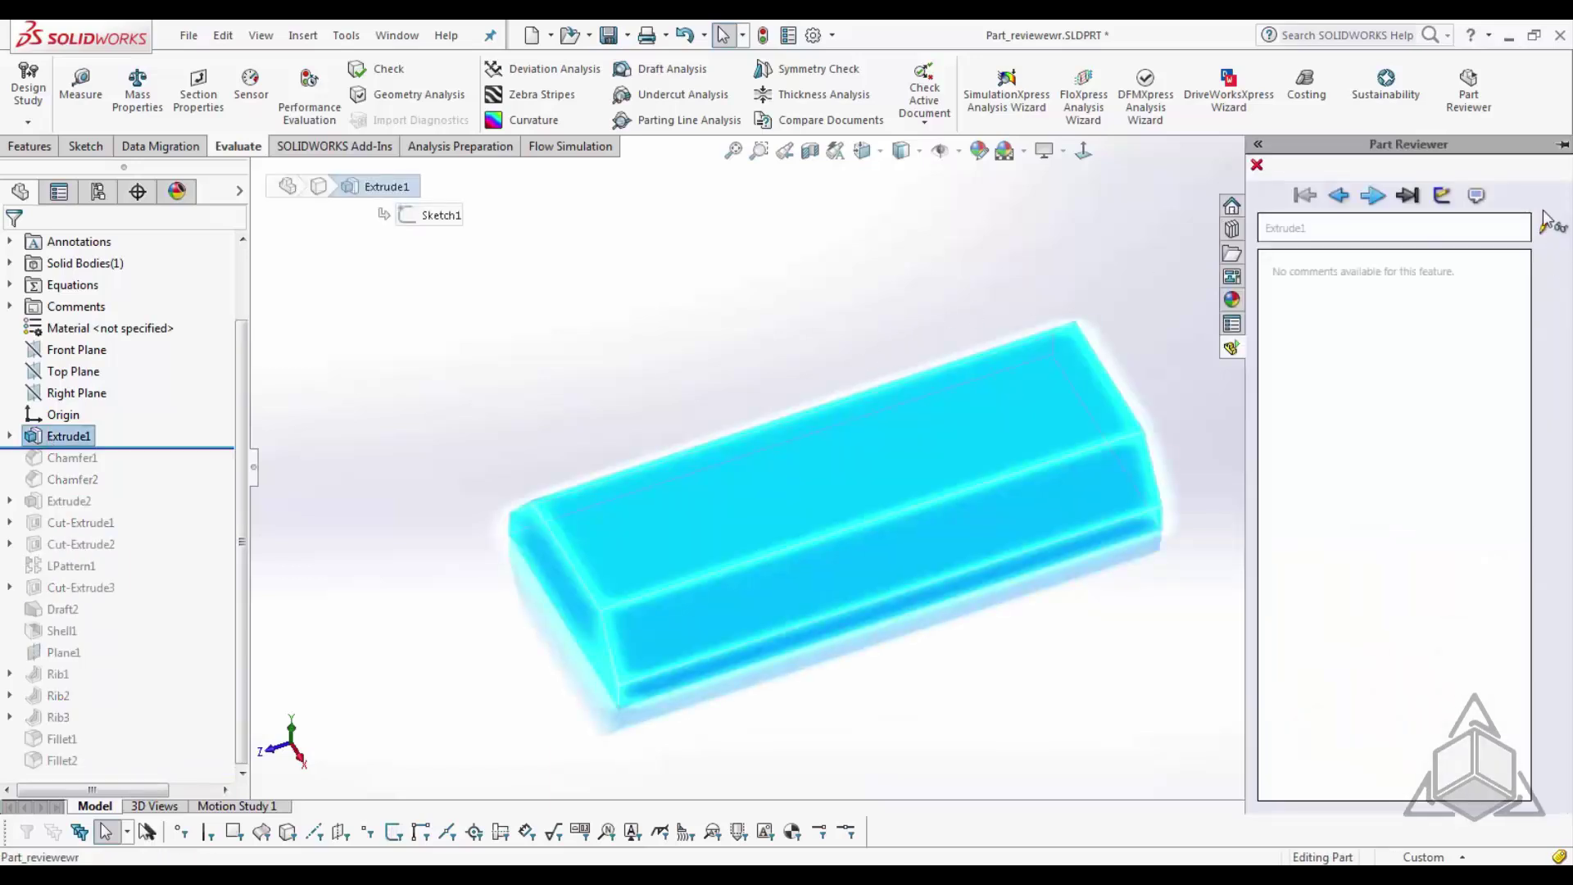
click(1563, 147)
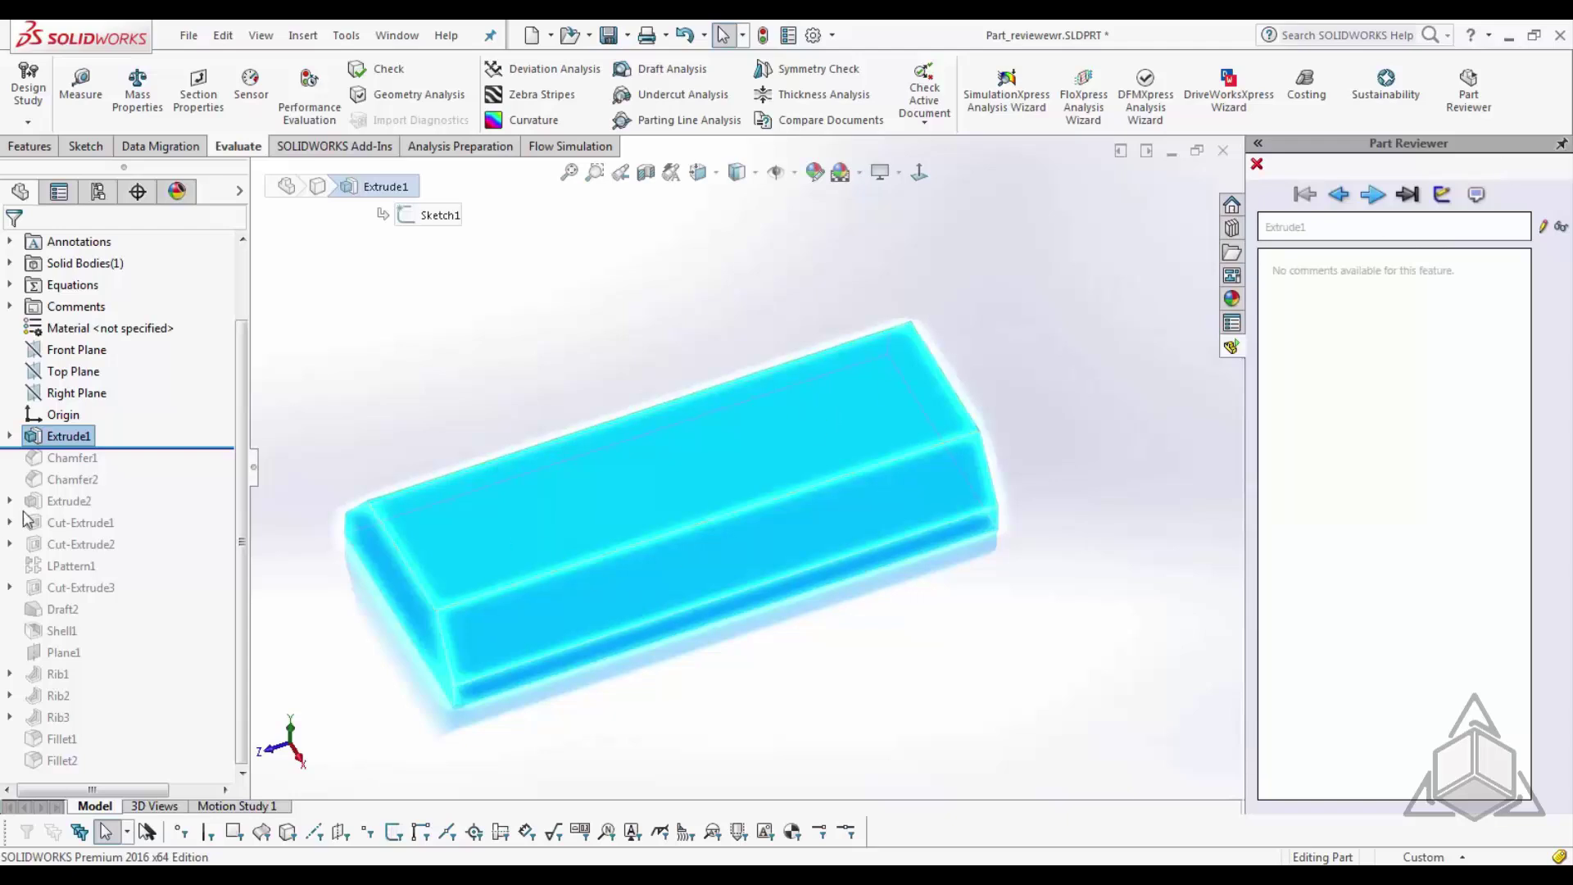
- Step forward through Chamfer1, Chamfer2 and Extrude2 to the Cut-Extrude1 pocket
click(1375, 197)
click(71, 480)
click(1374, 196)
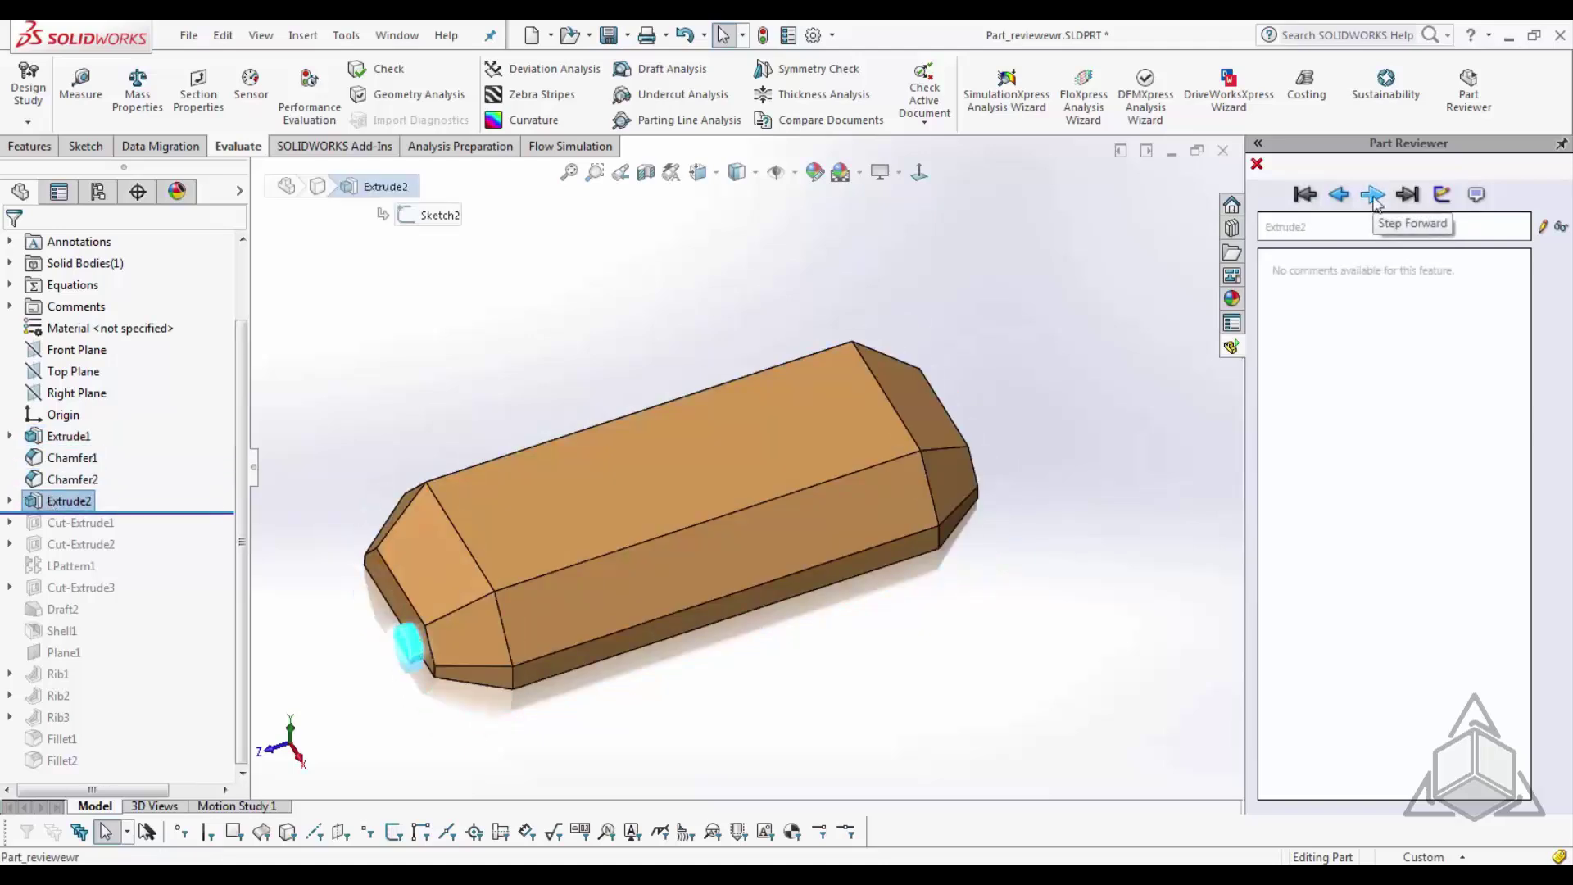
click(49, 527)
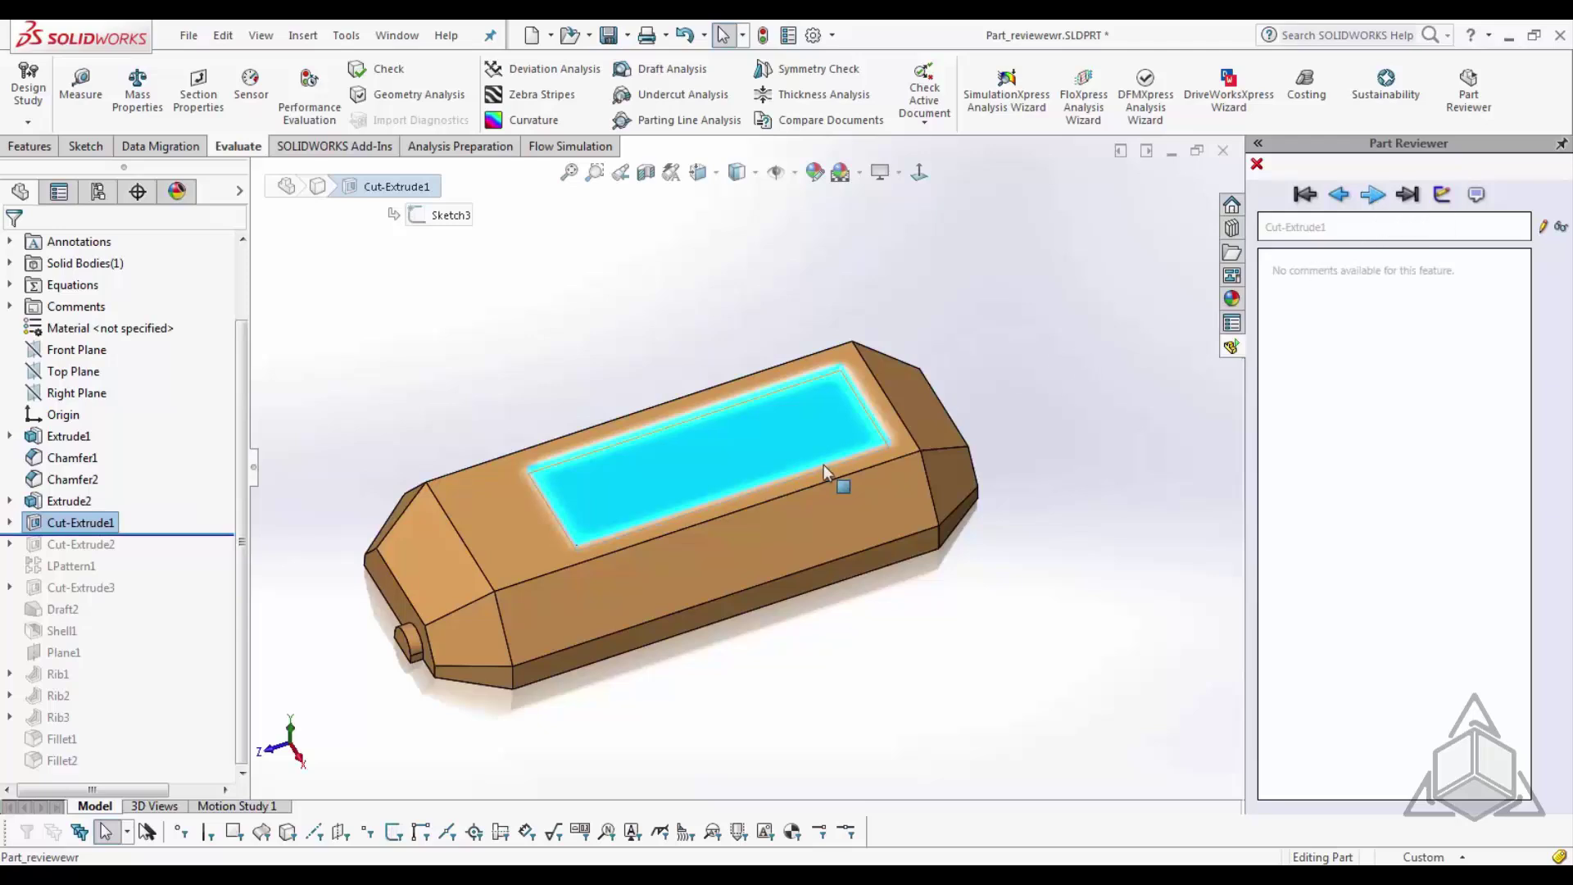
click(1057, 271)
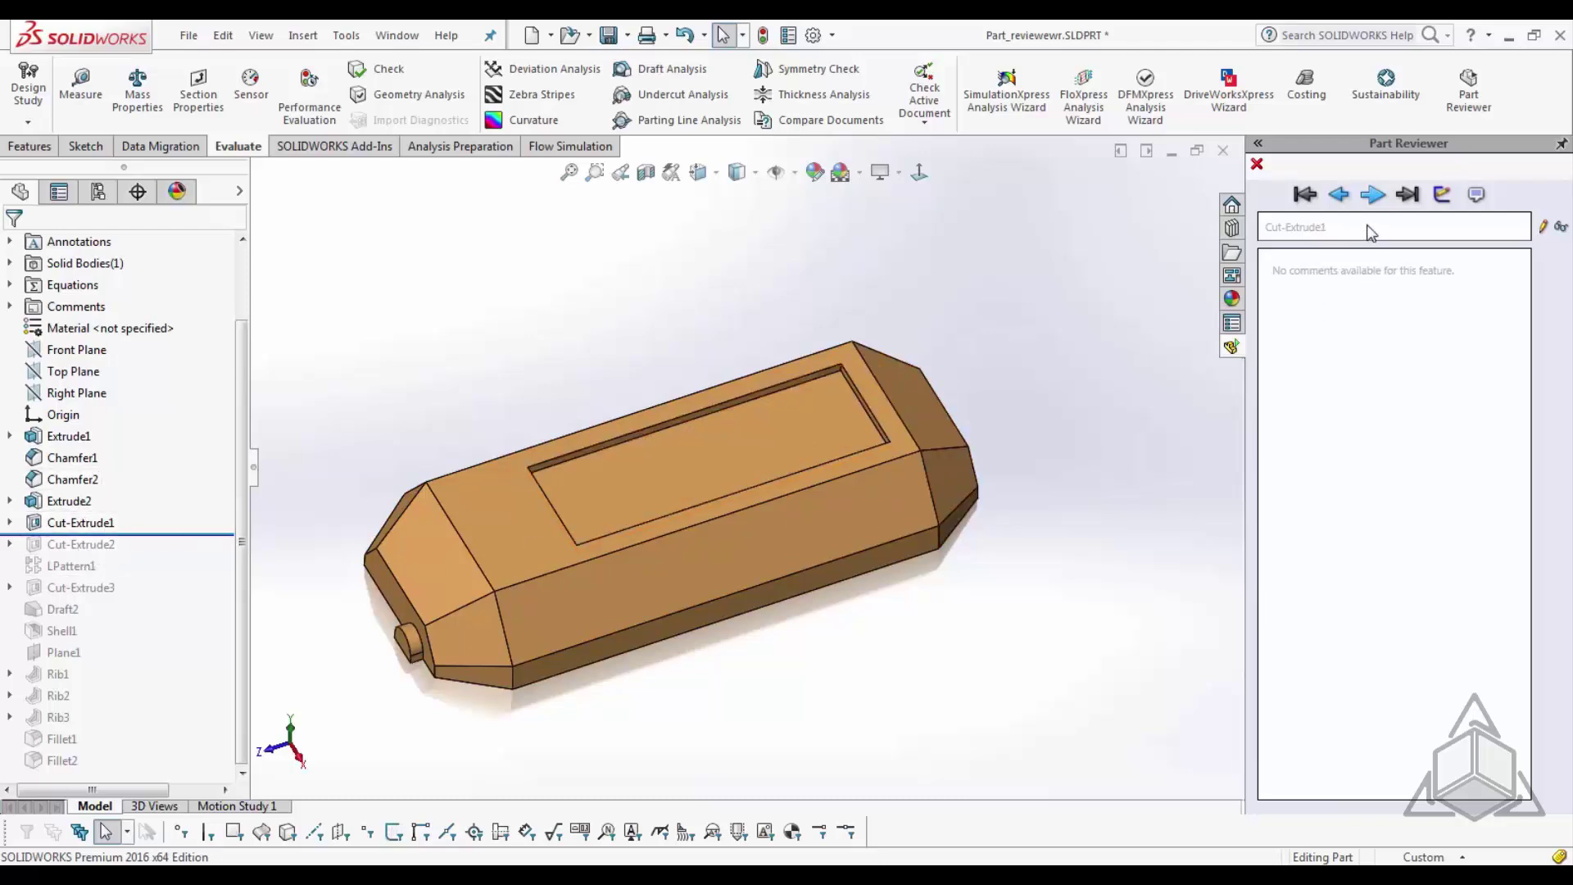
- Rename Cut-Extrude1 to 'Step for plug' and save a date-stamped comment 'Change featutre name.'
click(1543, 227)
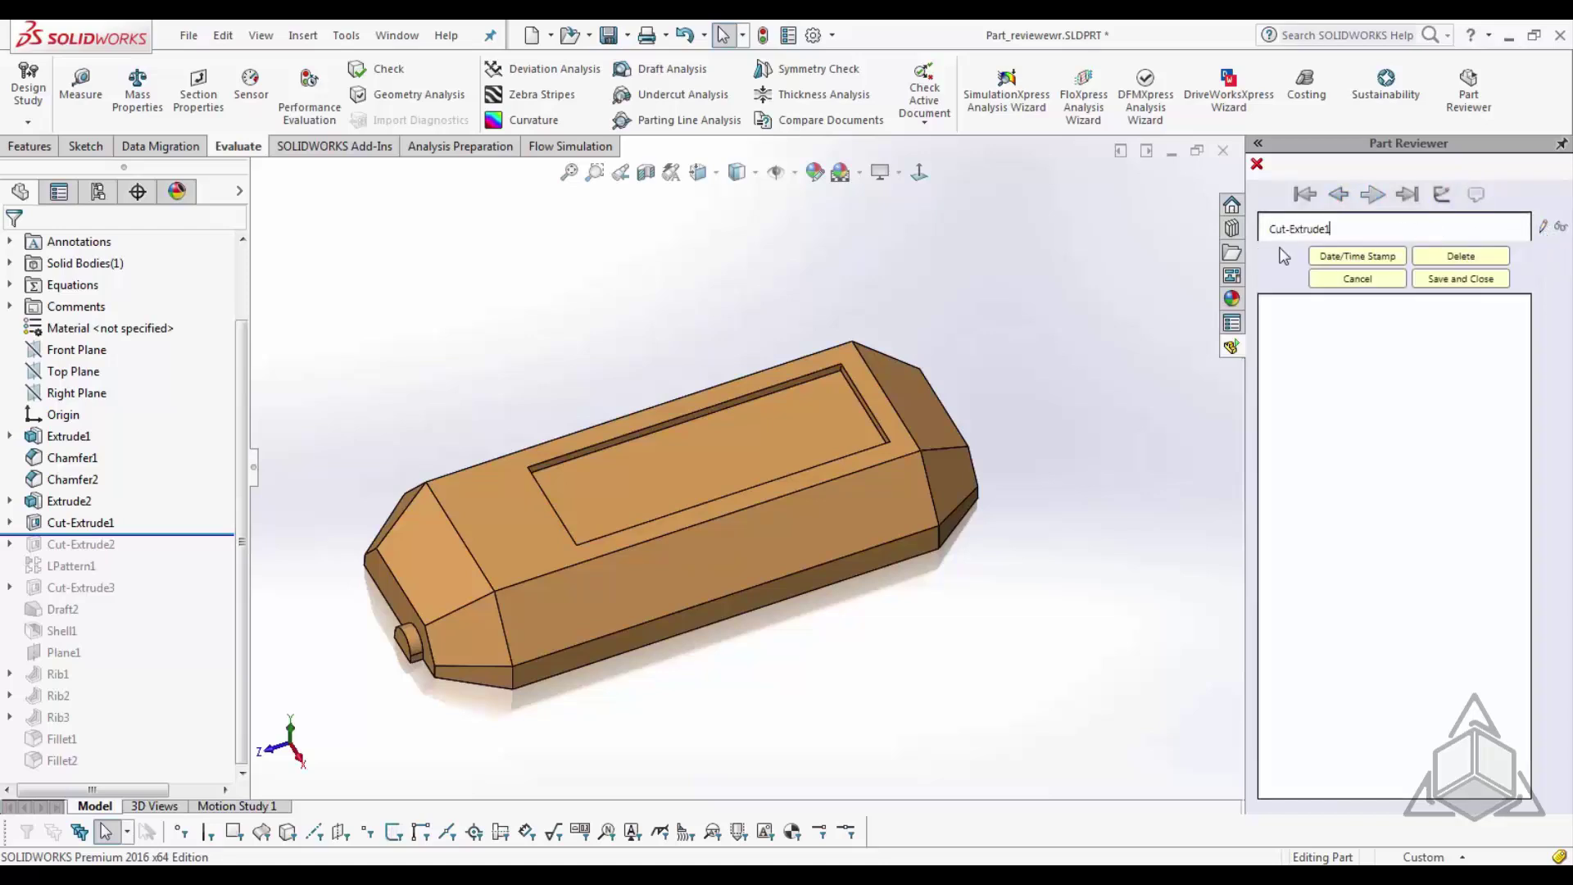
text(Step for plug)
click(1356, 257)
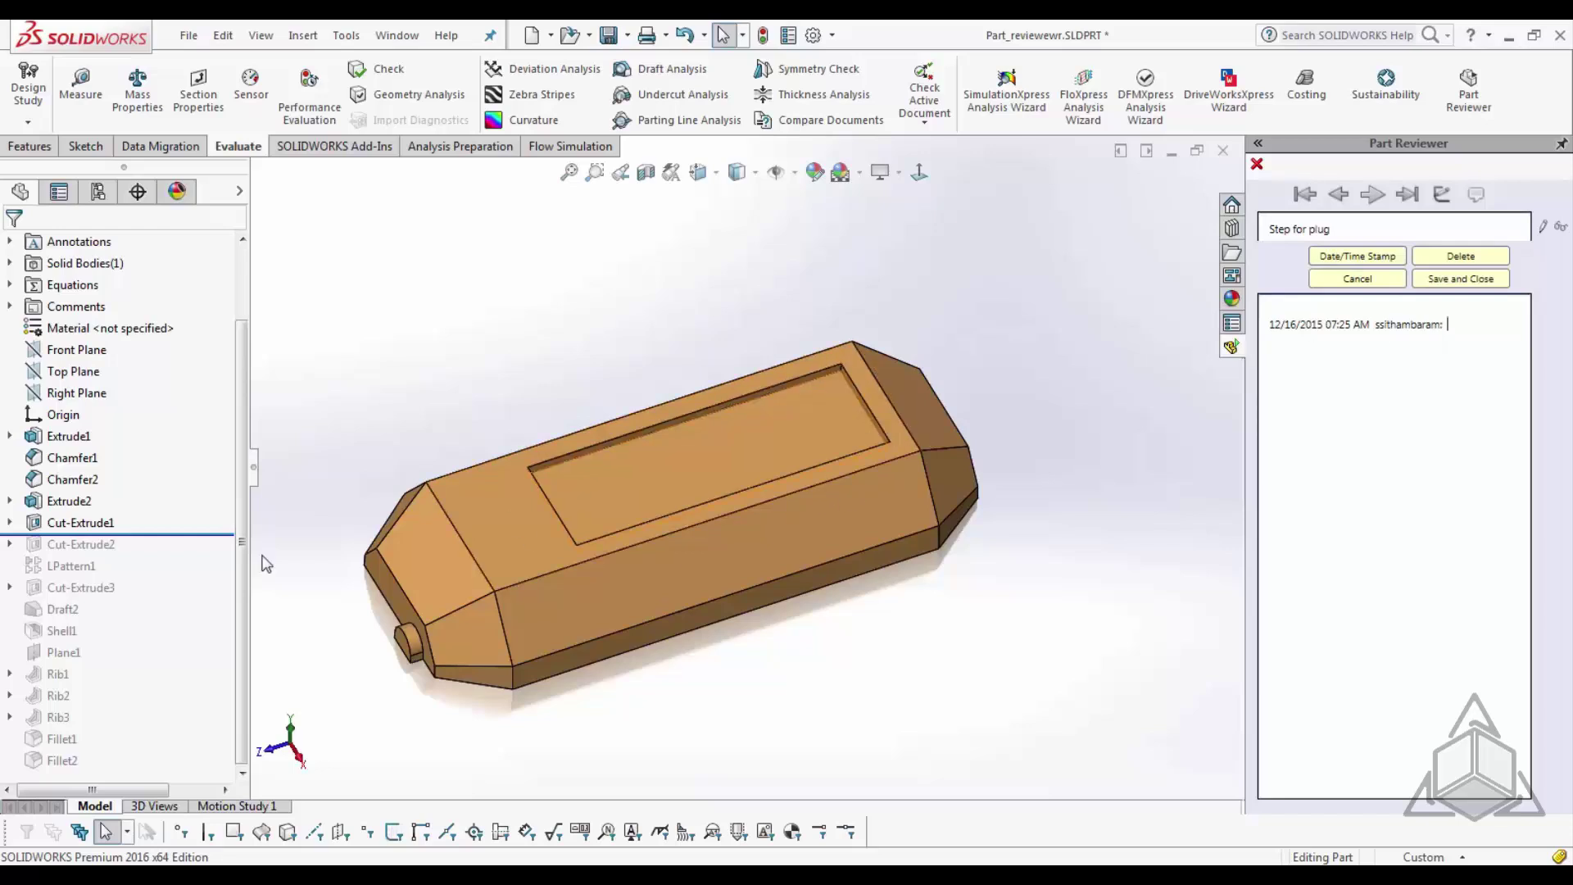
text(Change featre)
key(BackSpace)
text(ure)
key(BackSpace)
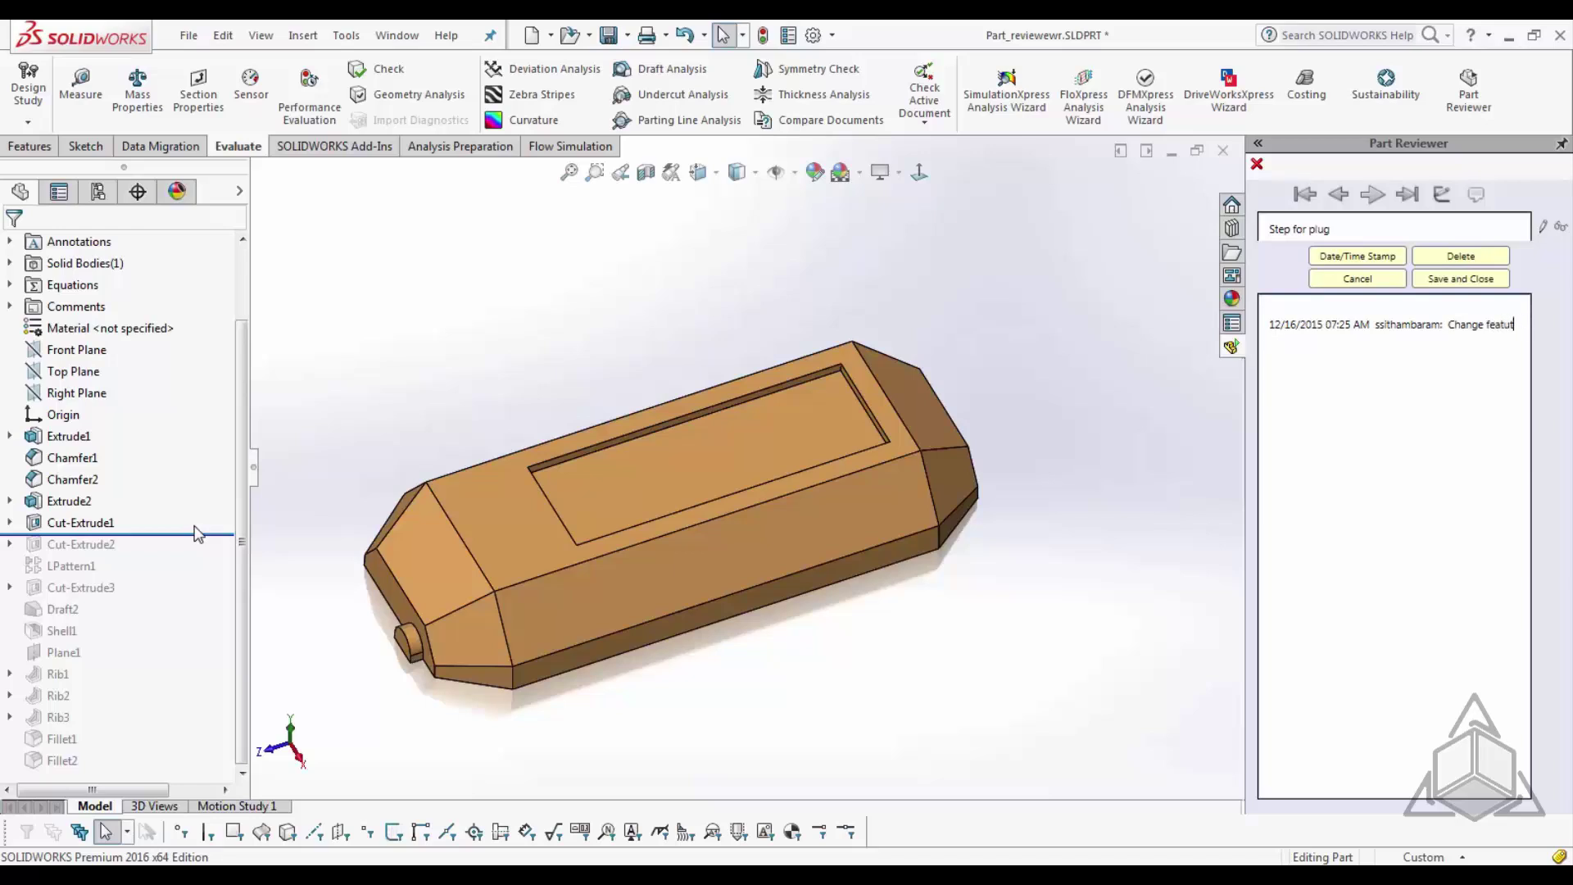
text(re name)
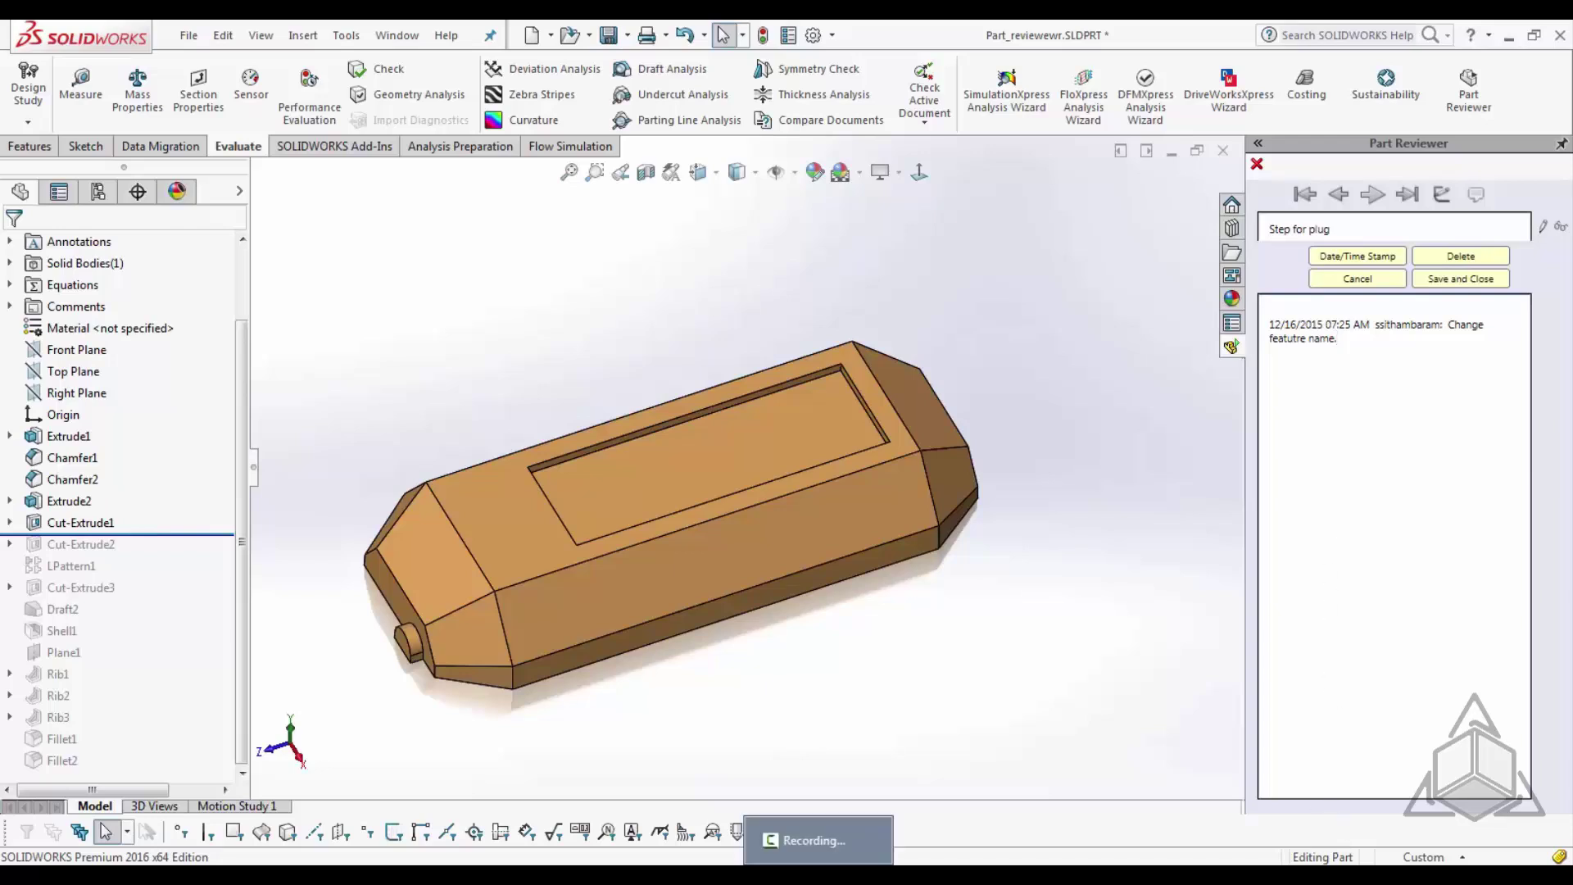
text(.)
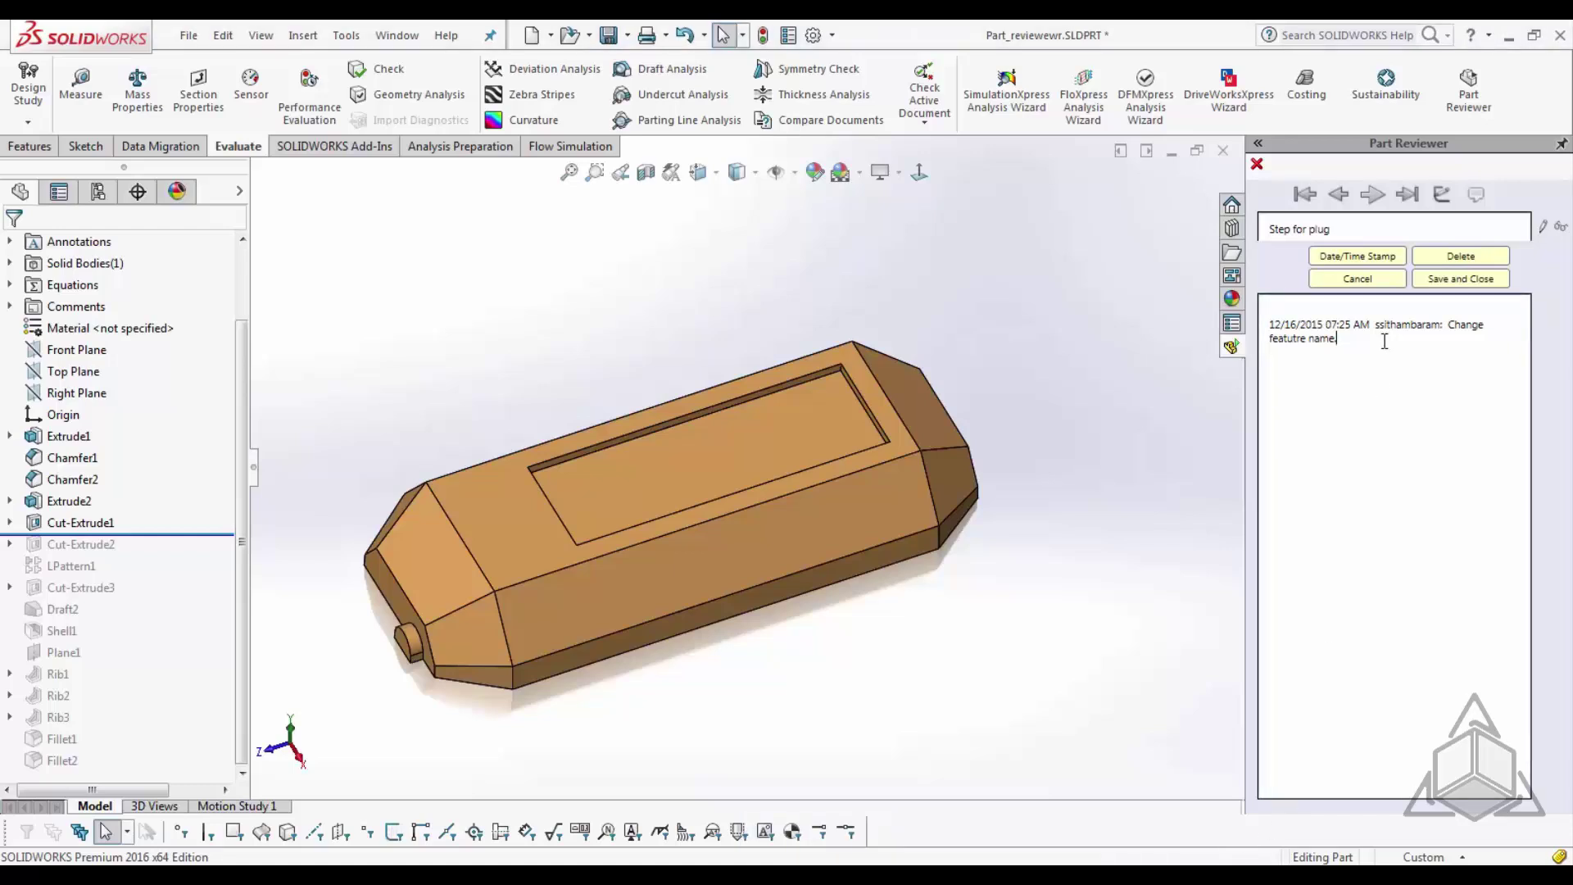
click(1467, 279)
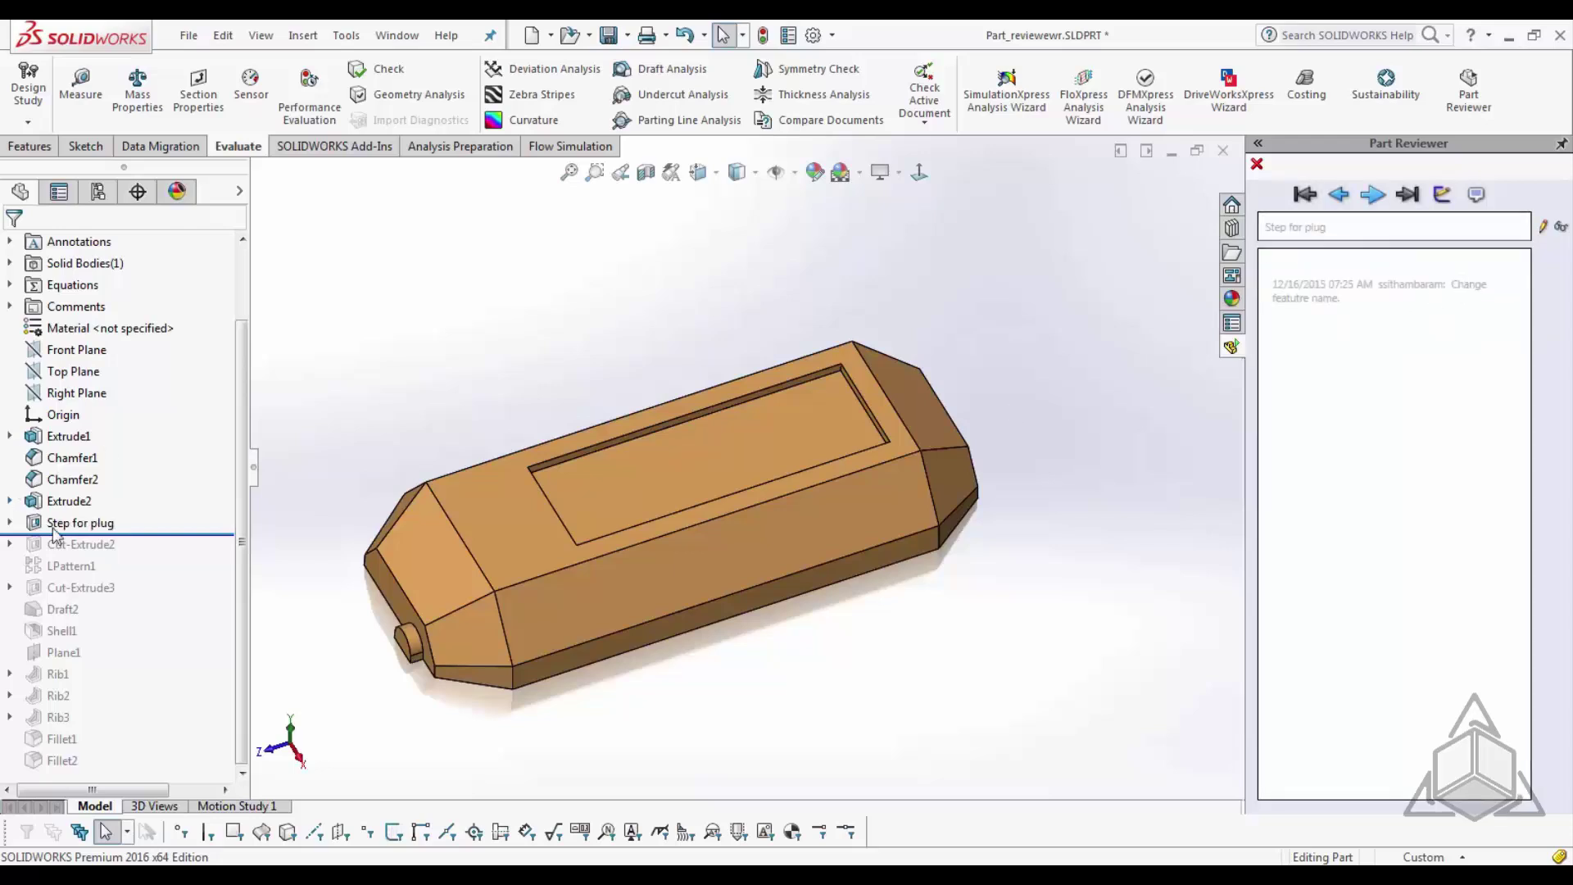
click(1374, 197)
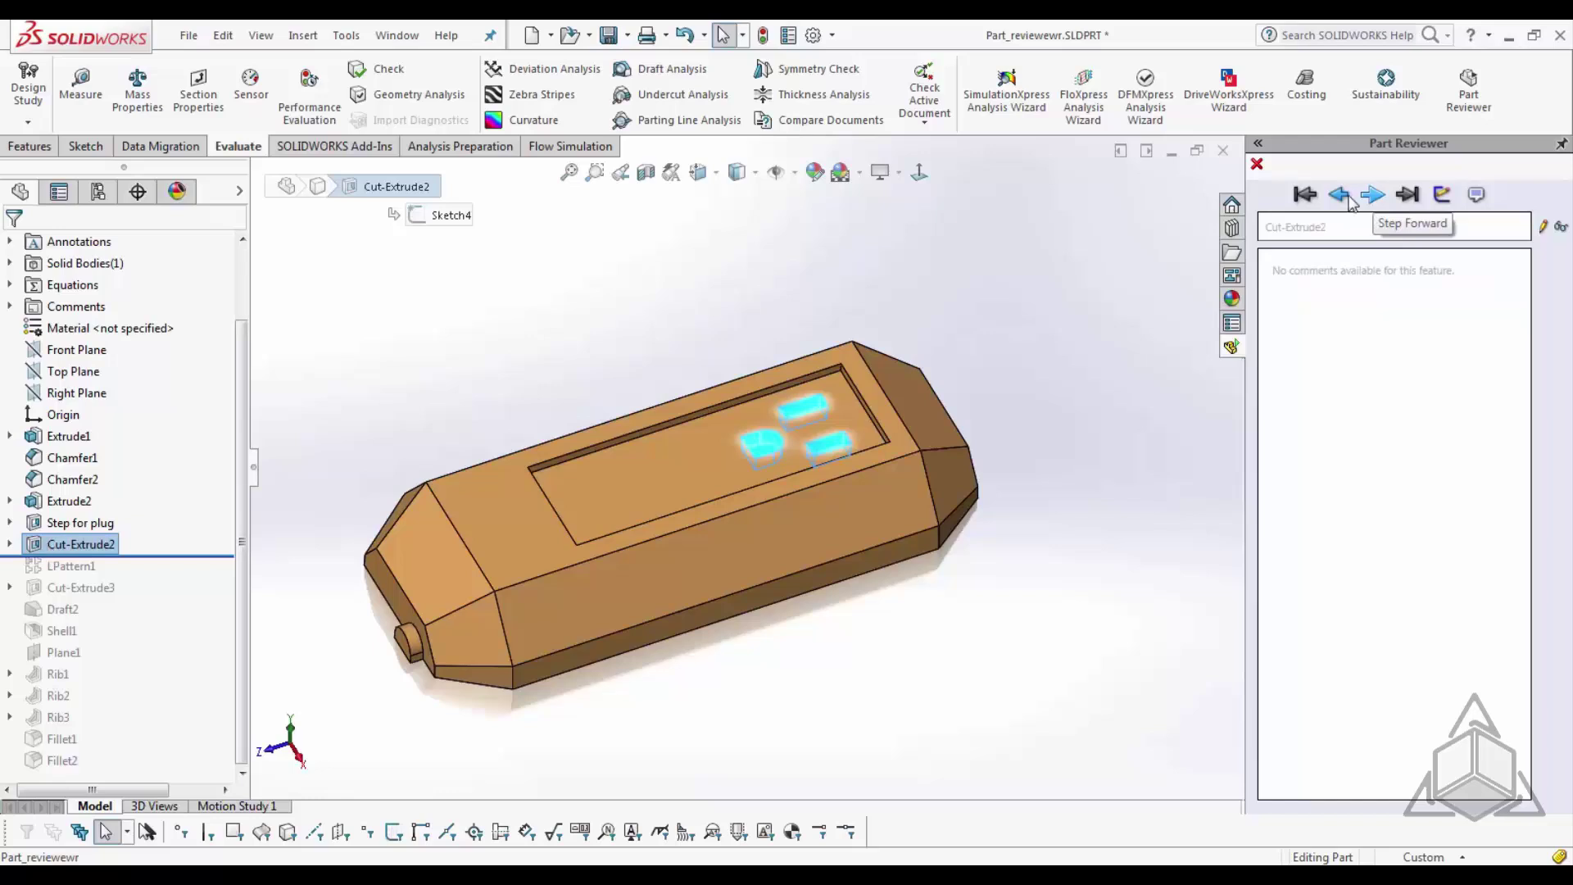
click(1029, 687)
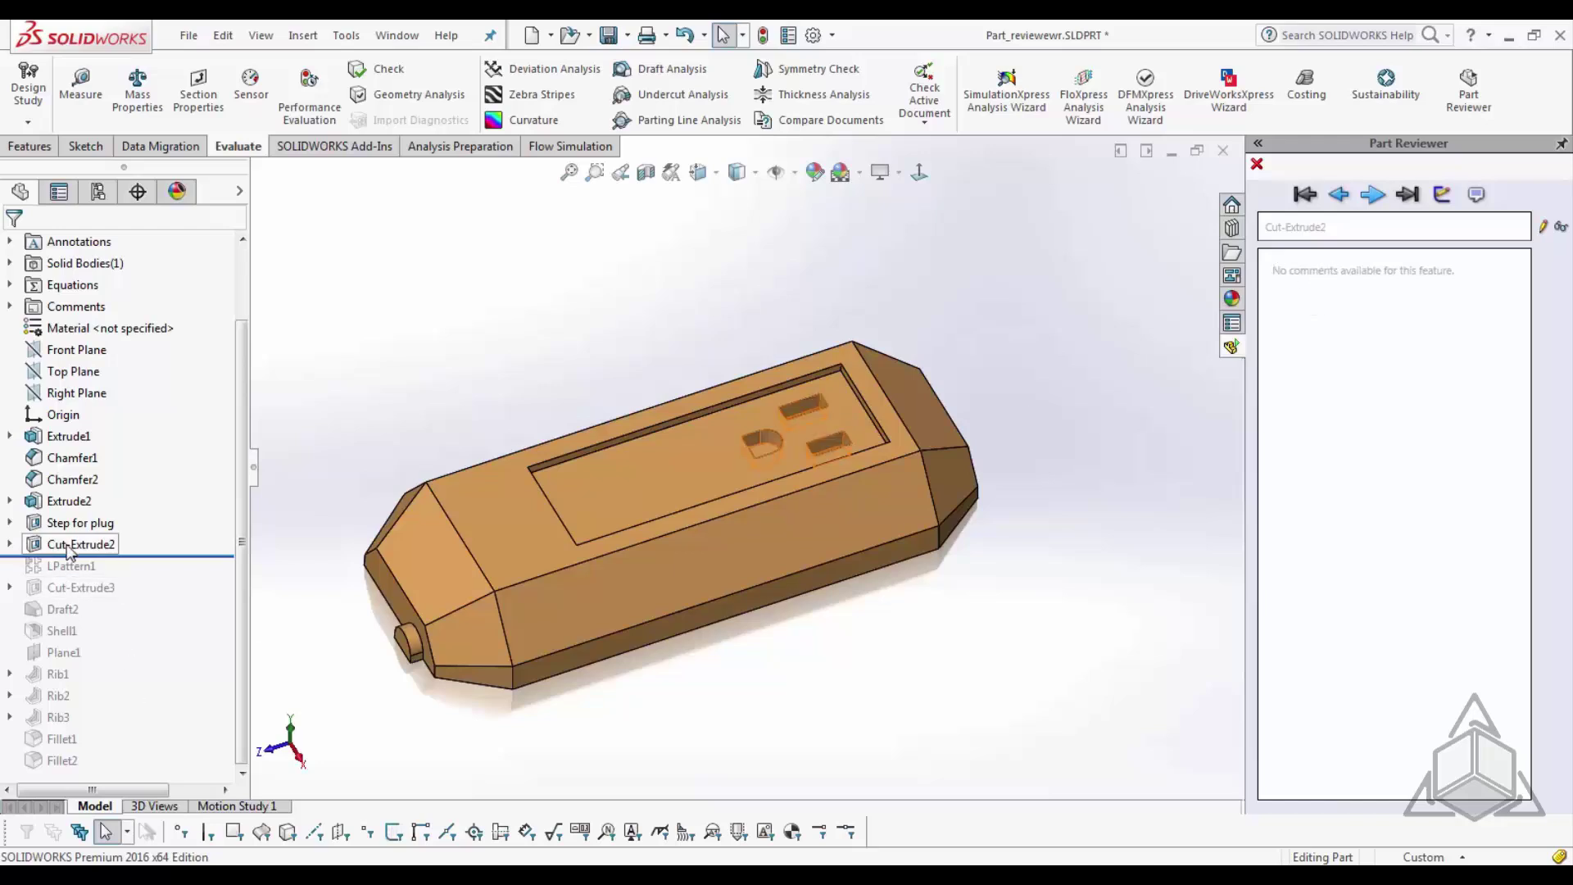
click(1367, 306)
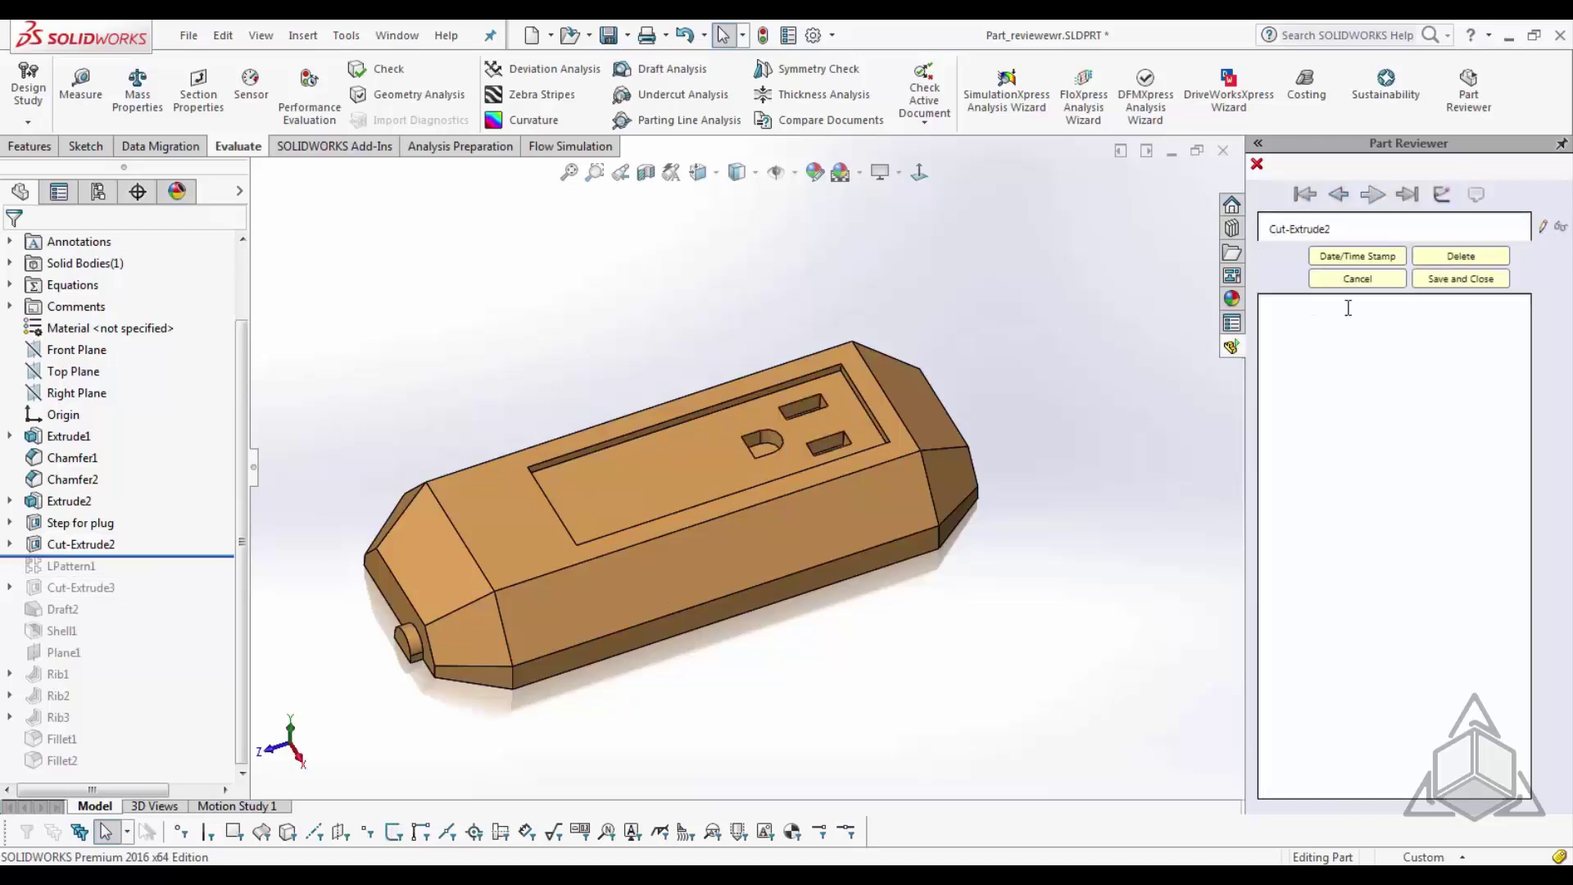
click(1323, 381)
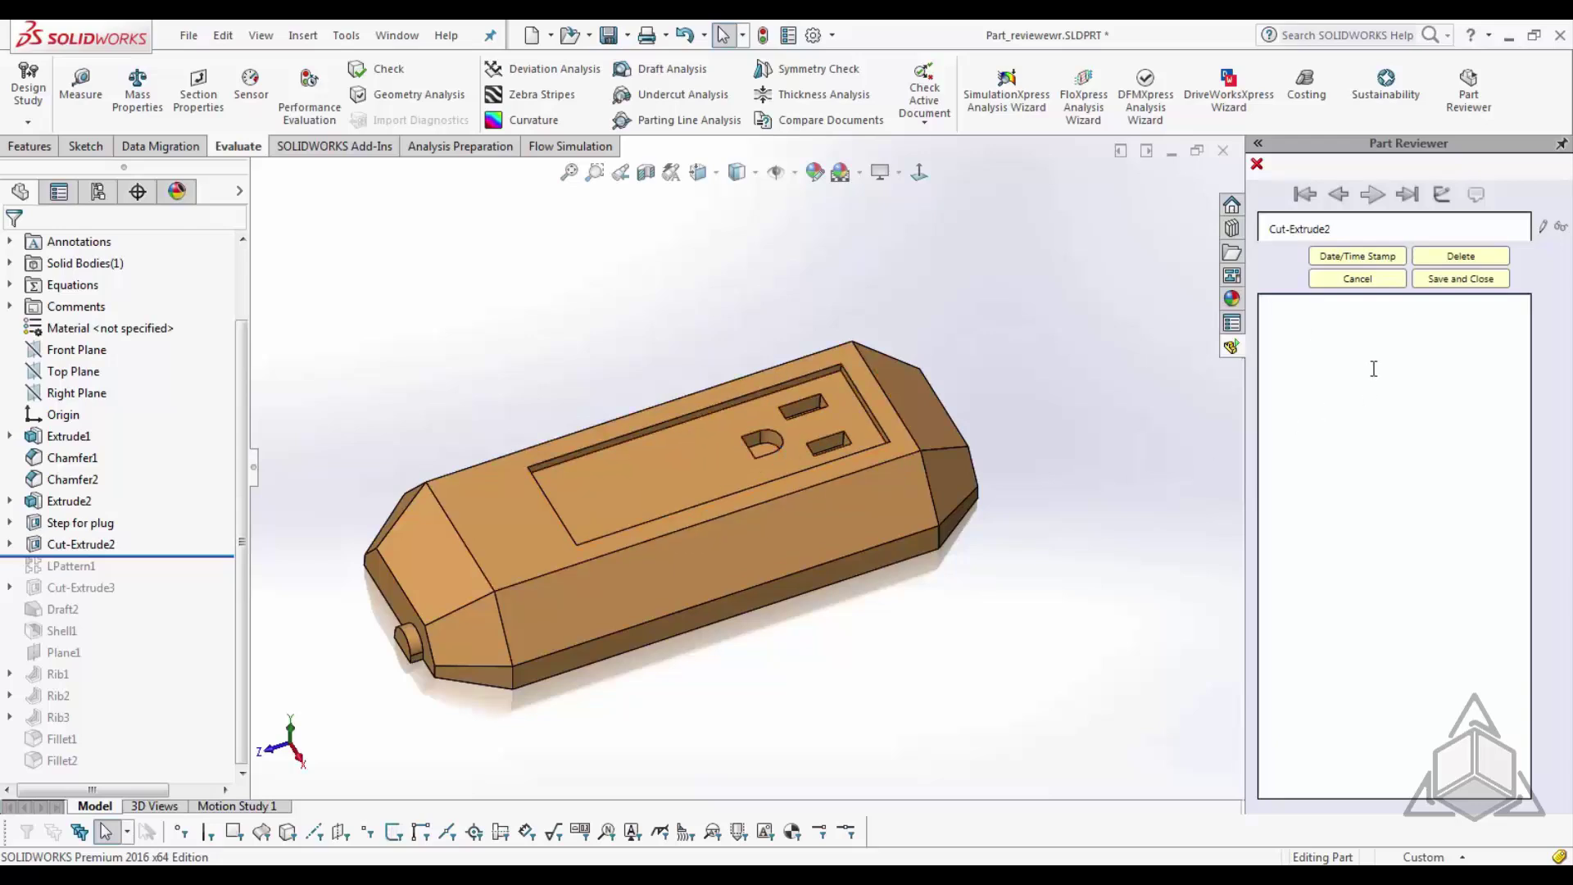
text(www.SWblog.com)
click(1452, 280)
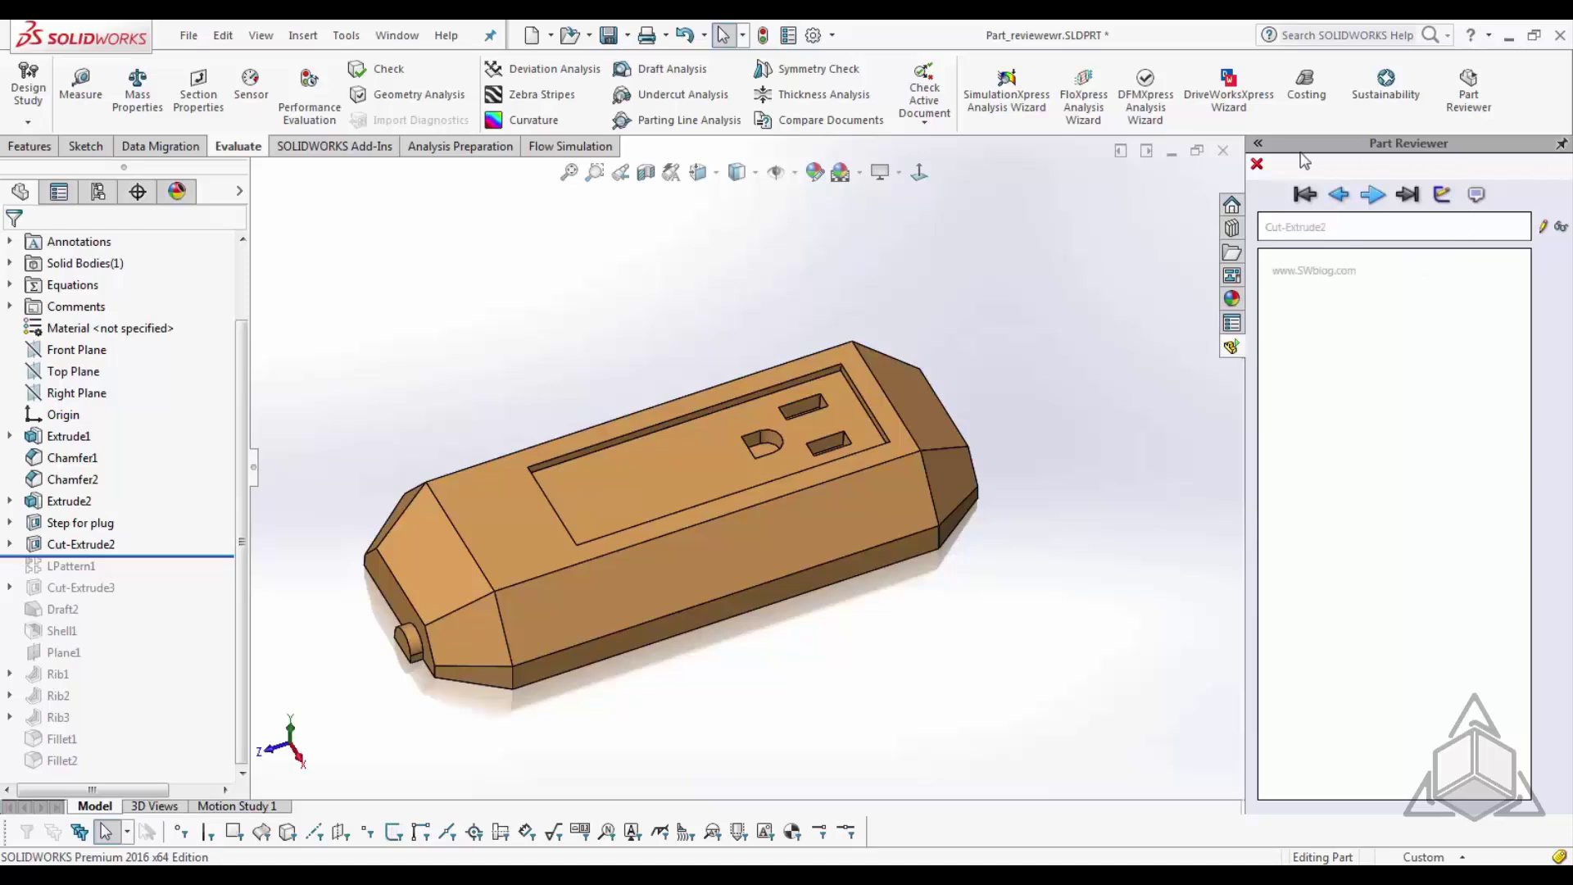
- Close the Part Reviewer and switch to the Part1 document via the Window menu
click(1257, 165)
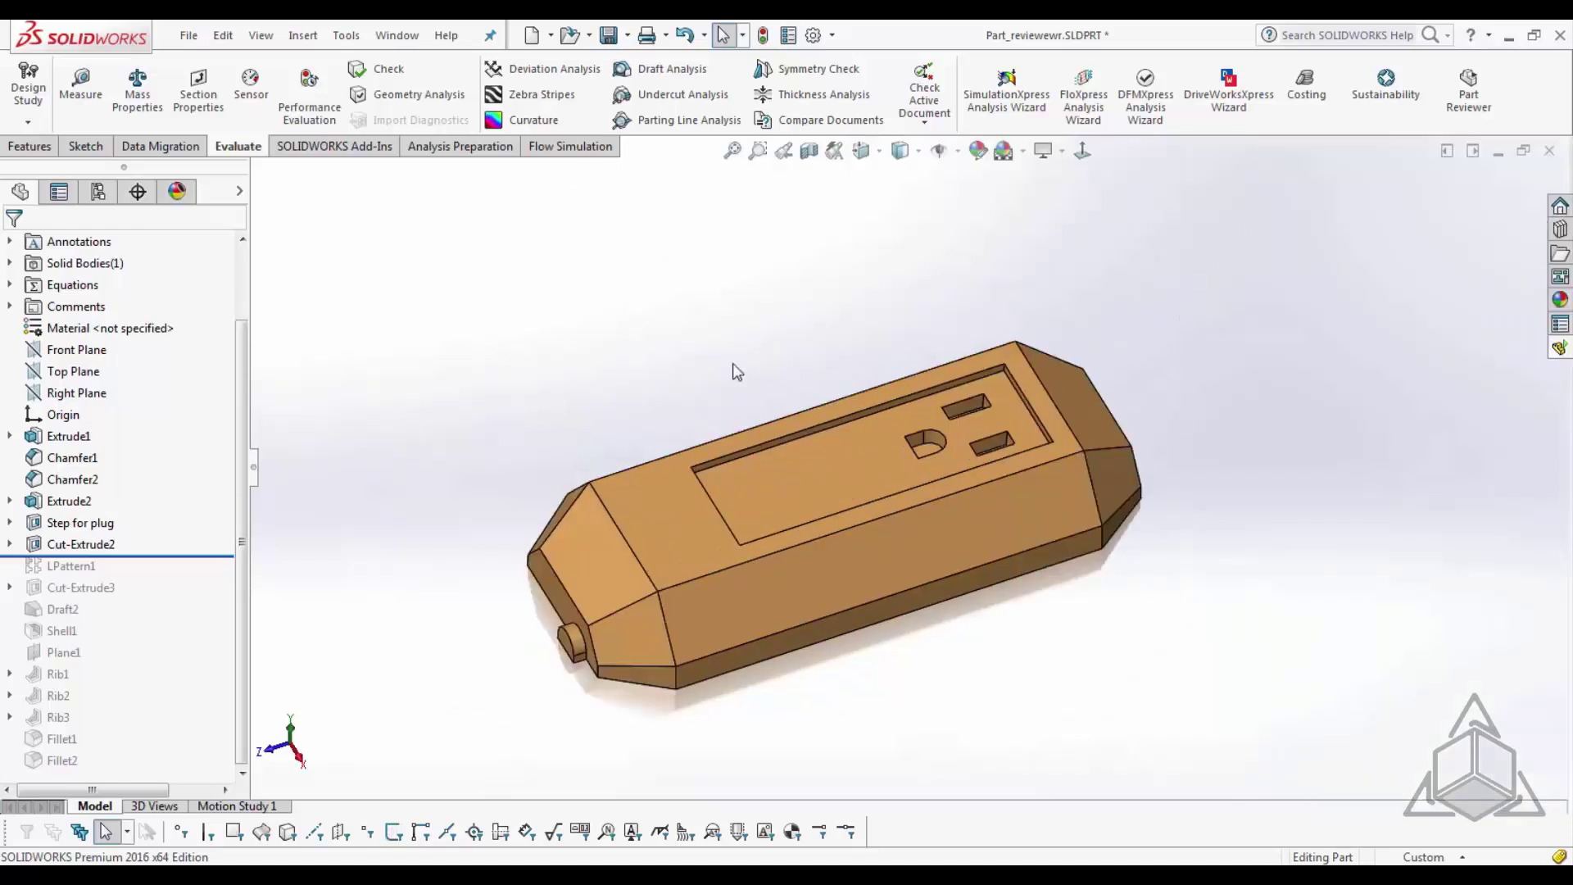
click(395, 36)
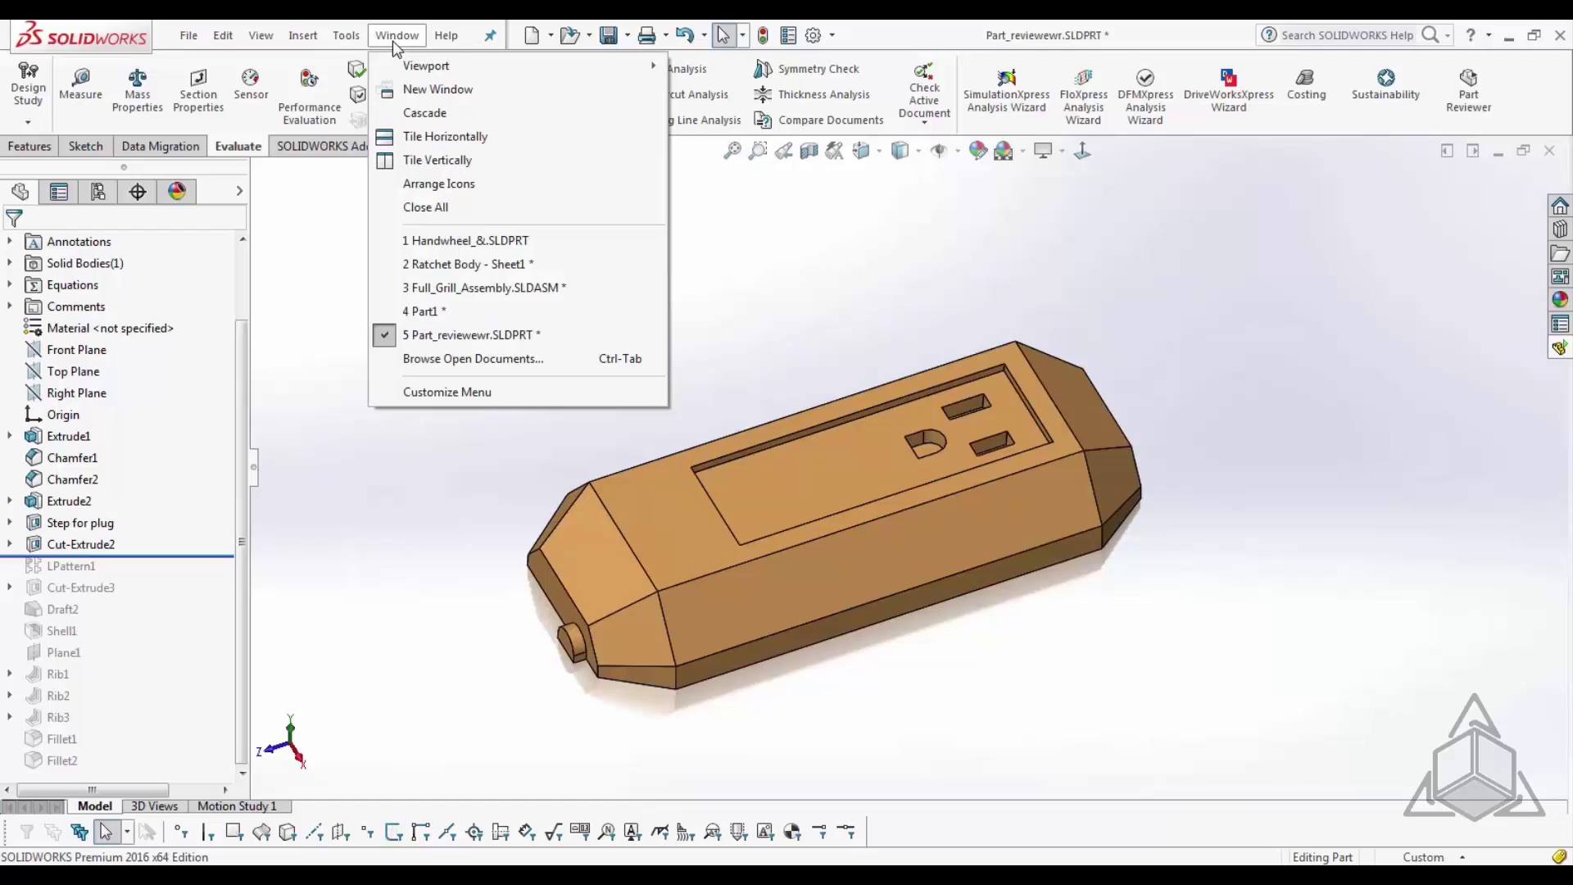
click(395, 36)
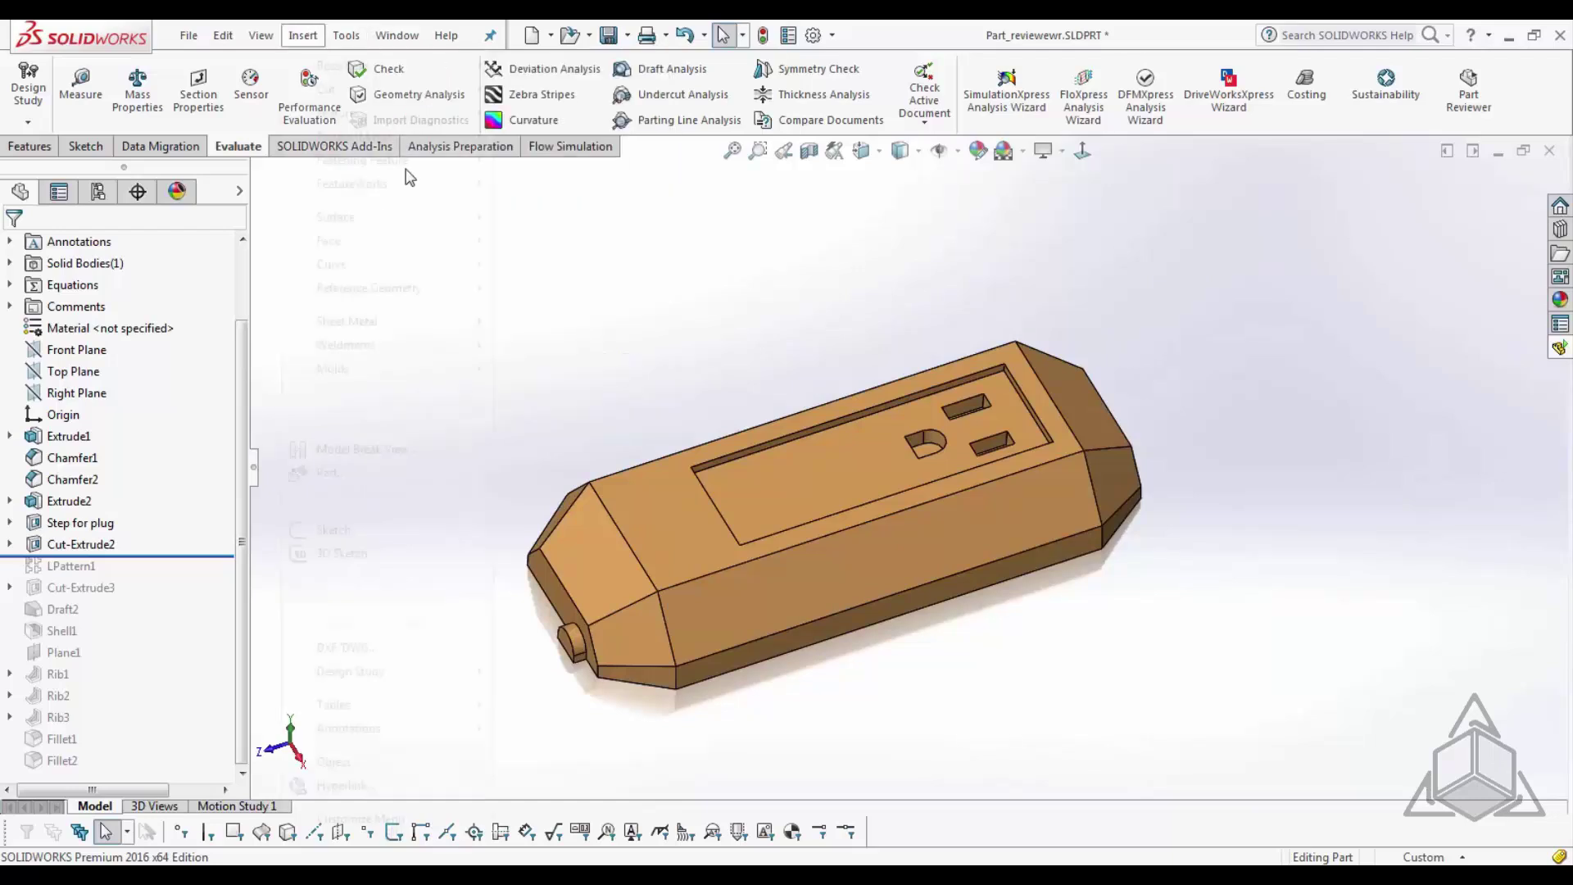
click(397, 35)
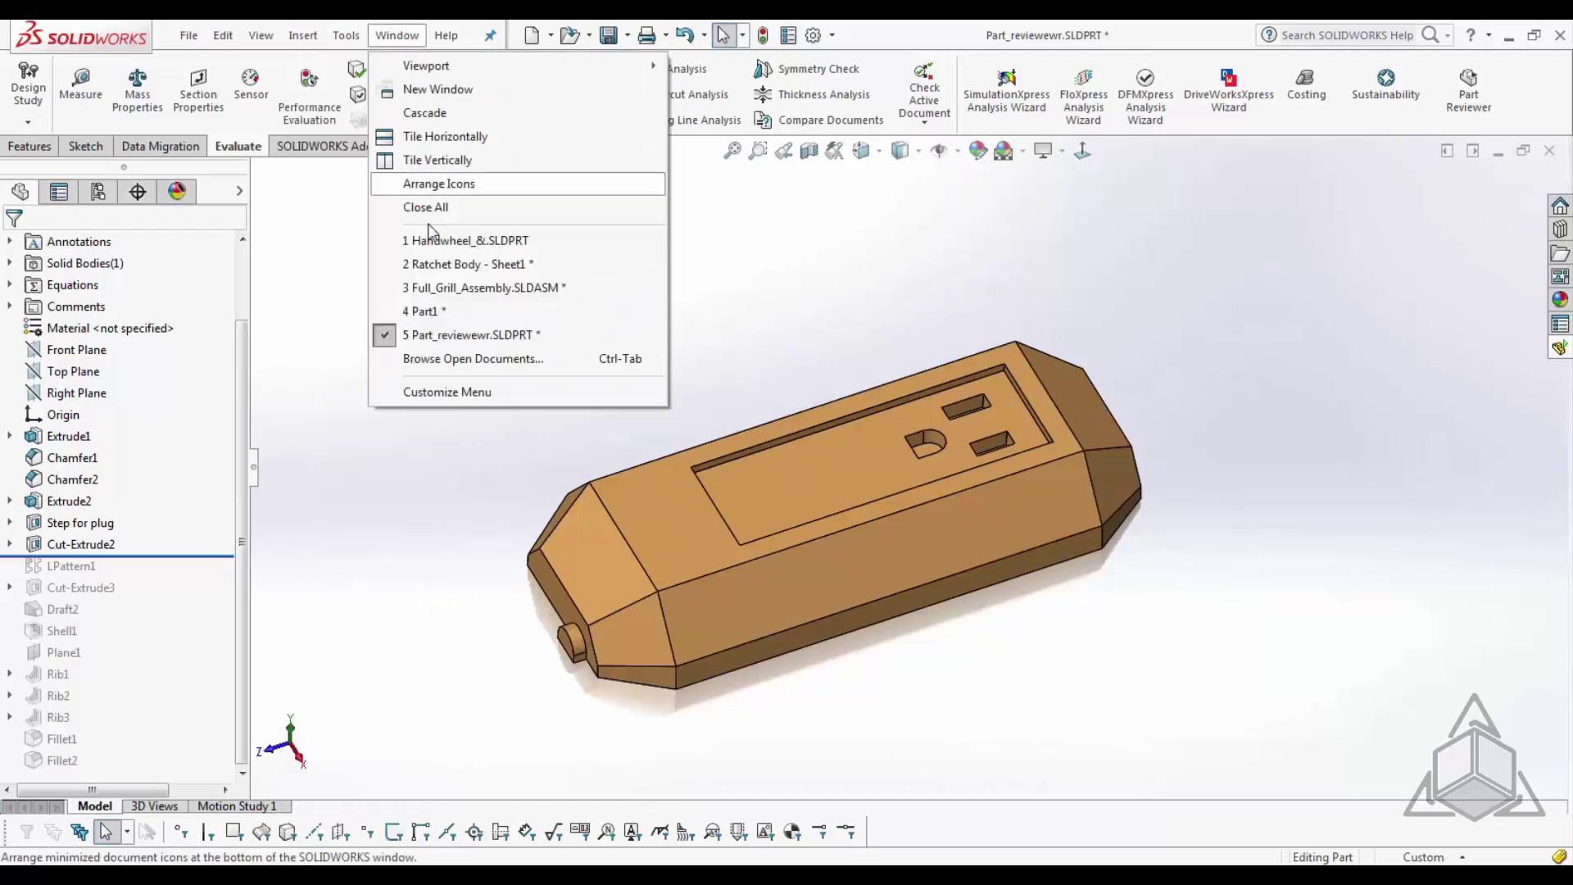
click(434, 312)
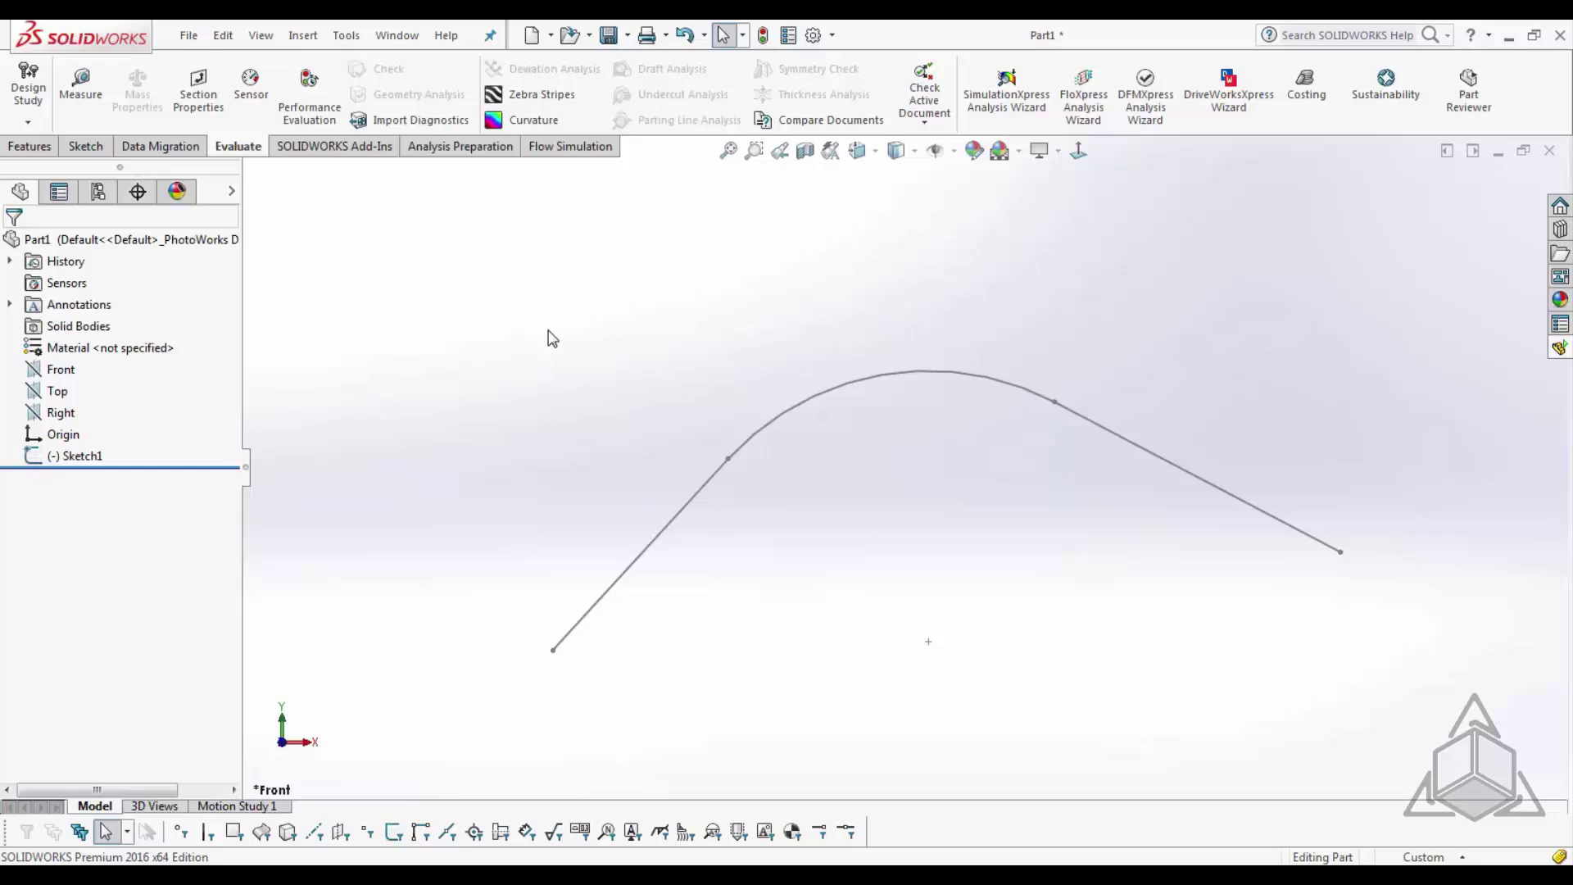
- Open Part1's Sketch1 (line, tangent arc, line) for editing, abandoning the stray dimension and sketch
click(690, 508)
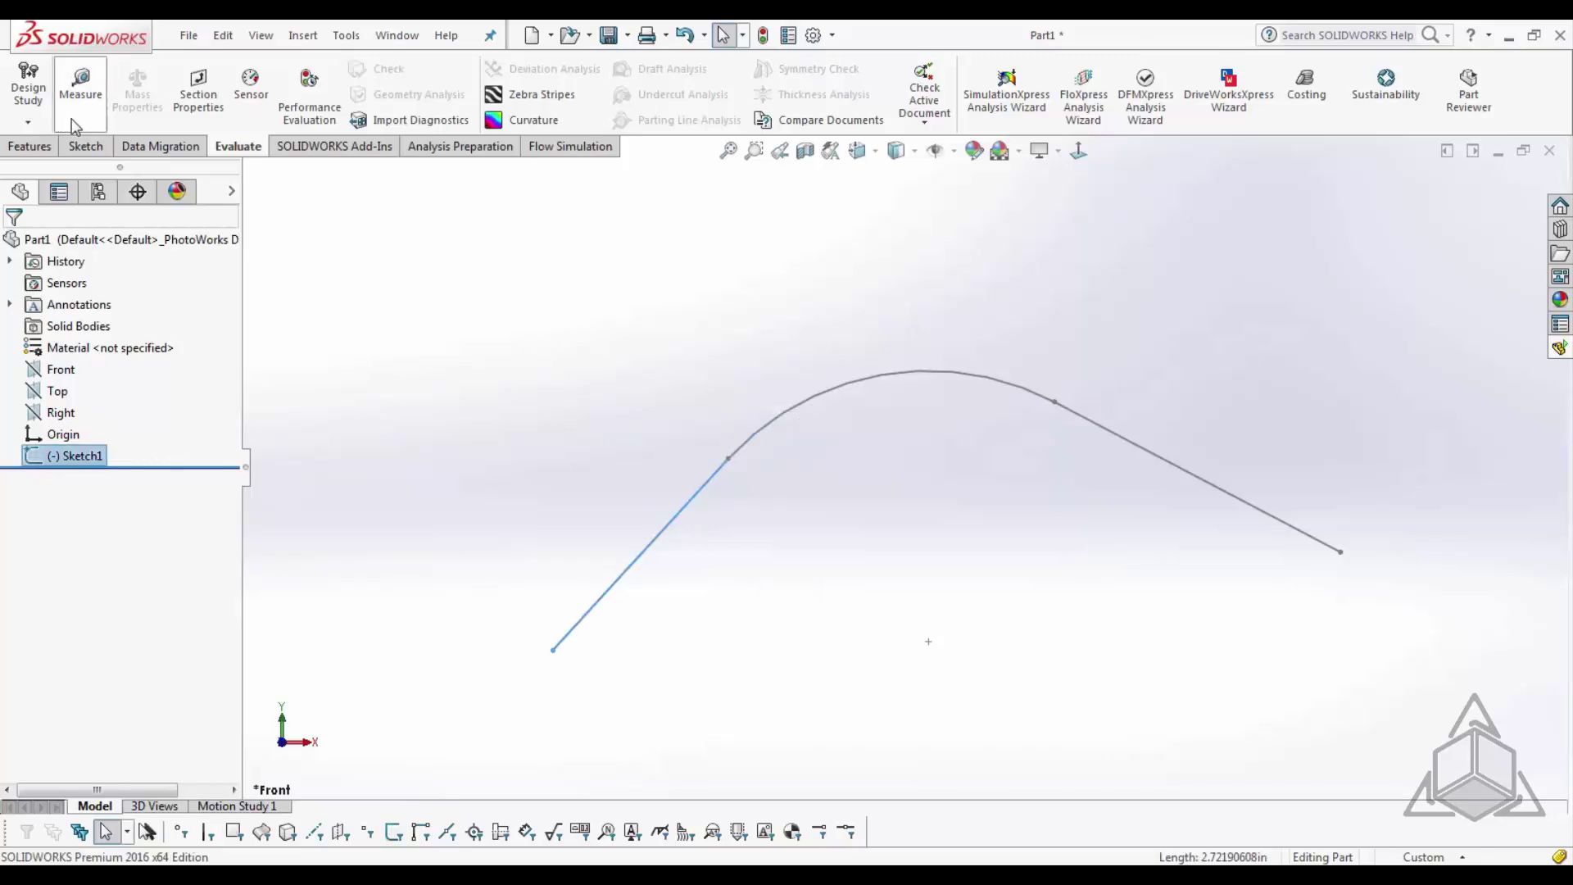
click(85, 146)
click(80, 86)
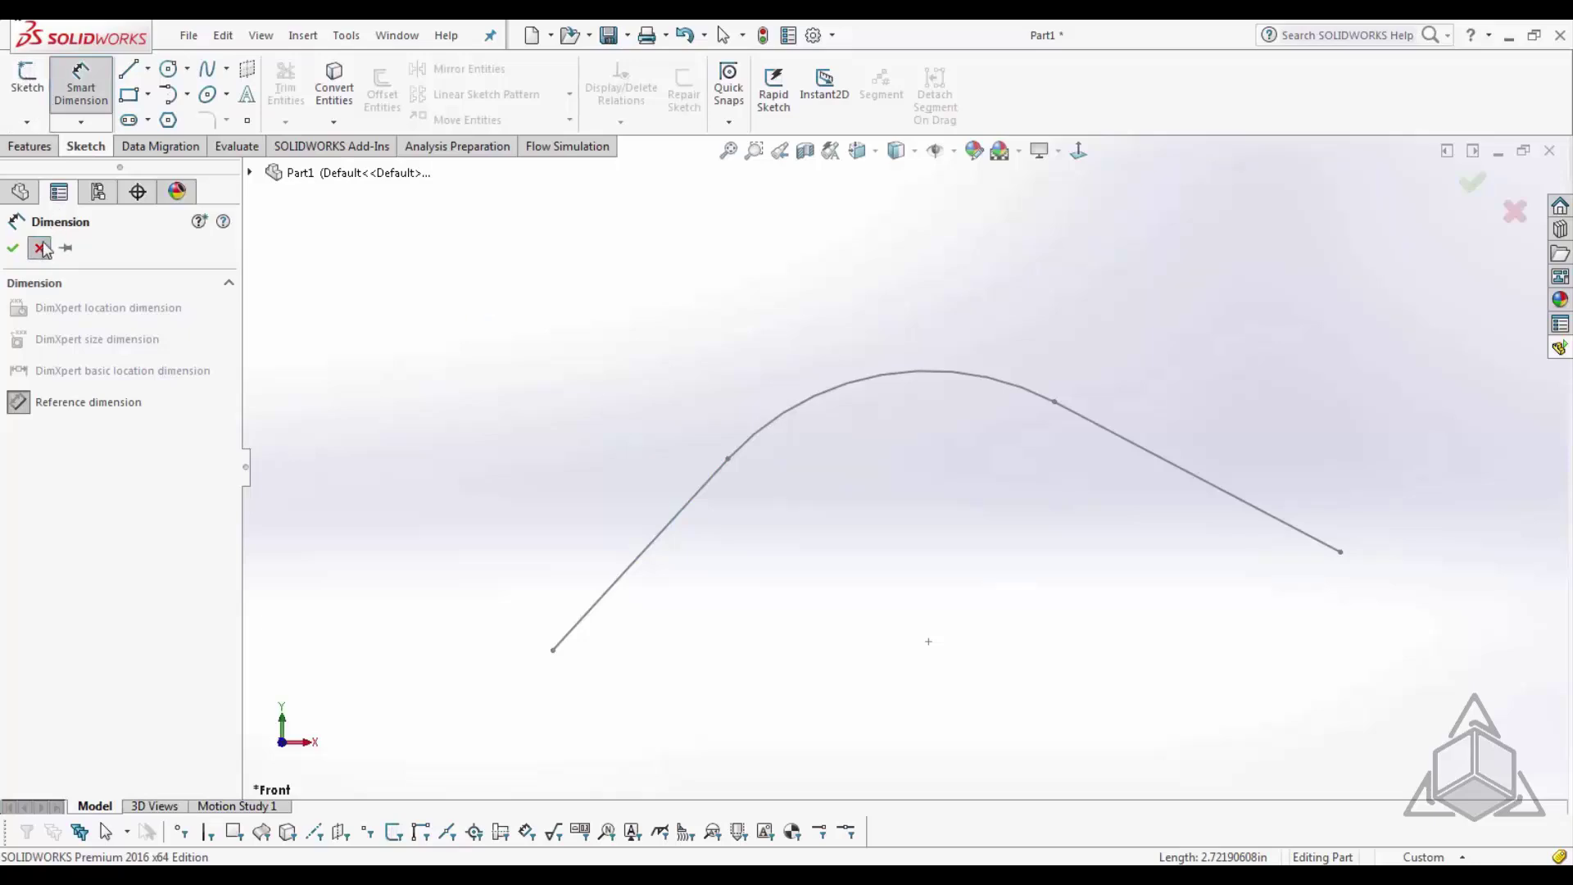
click(27, 82)
click(688, 480)
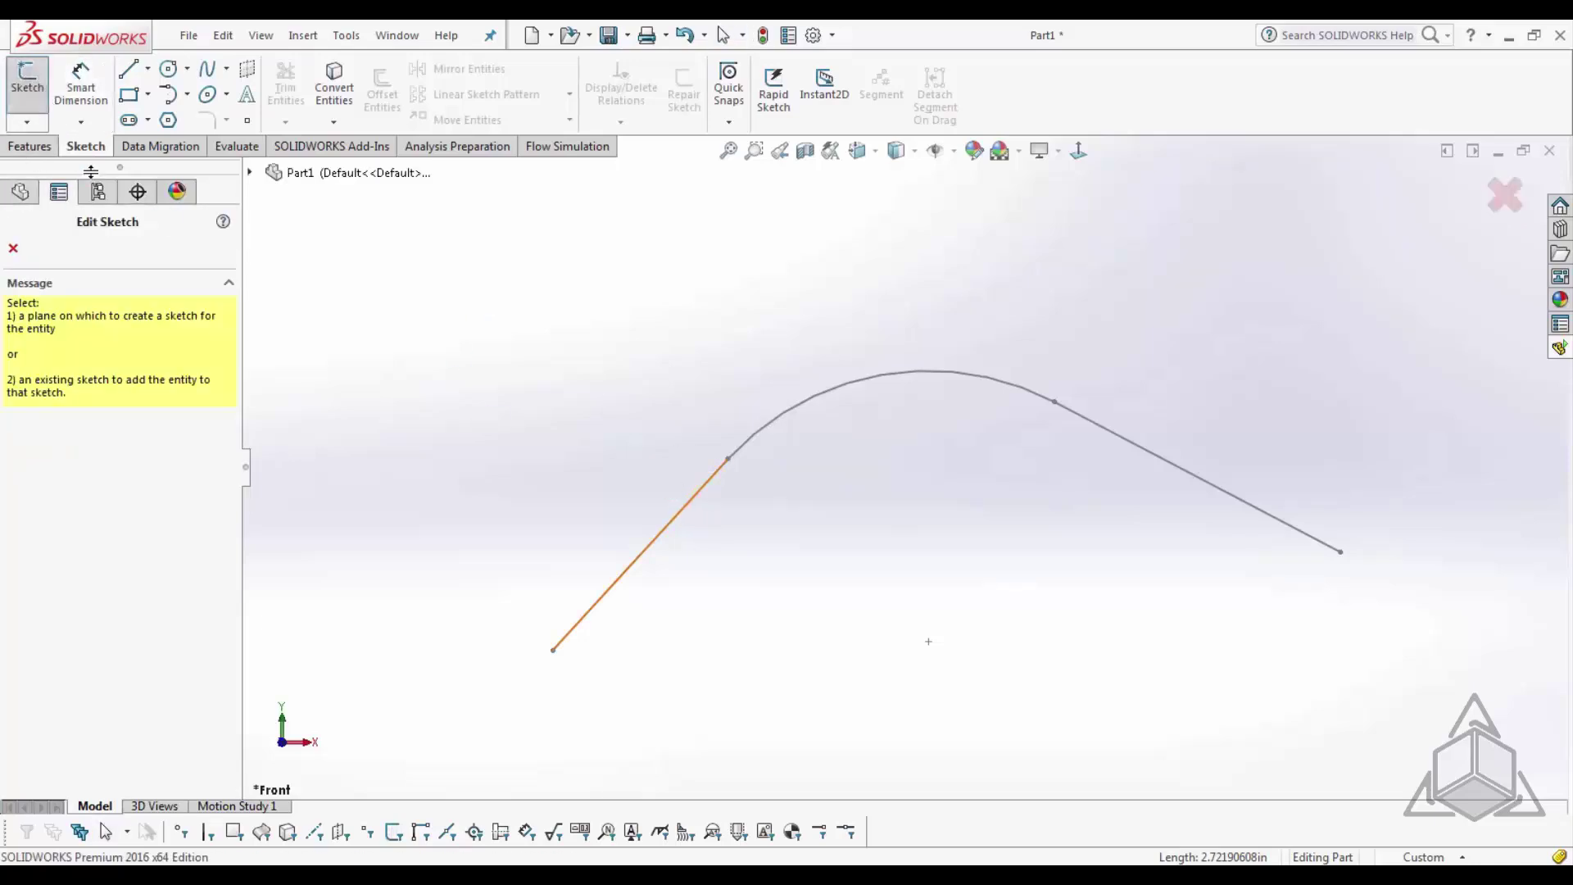
click(14, 249)
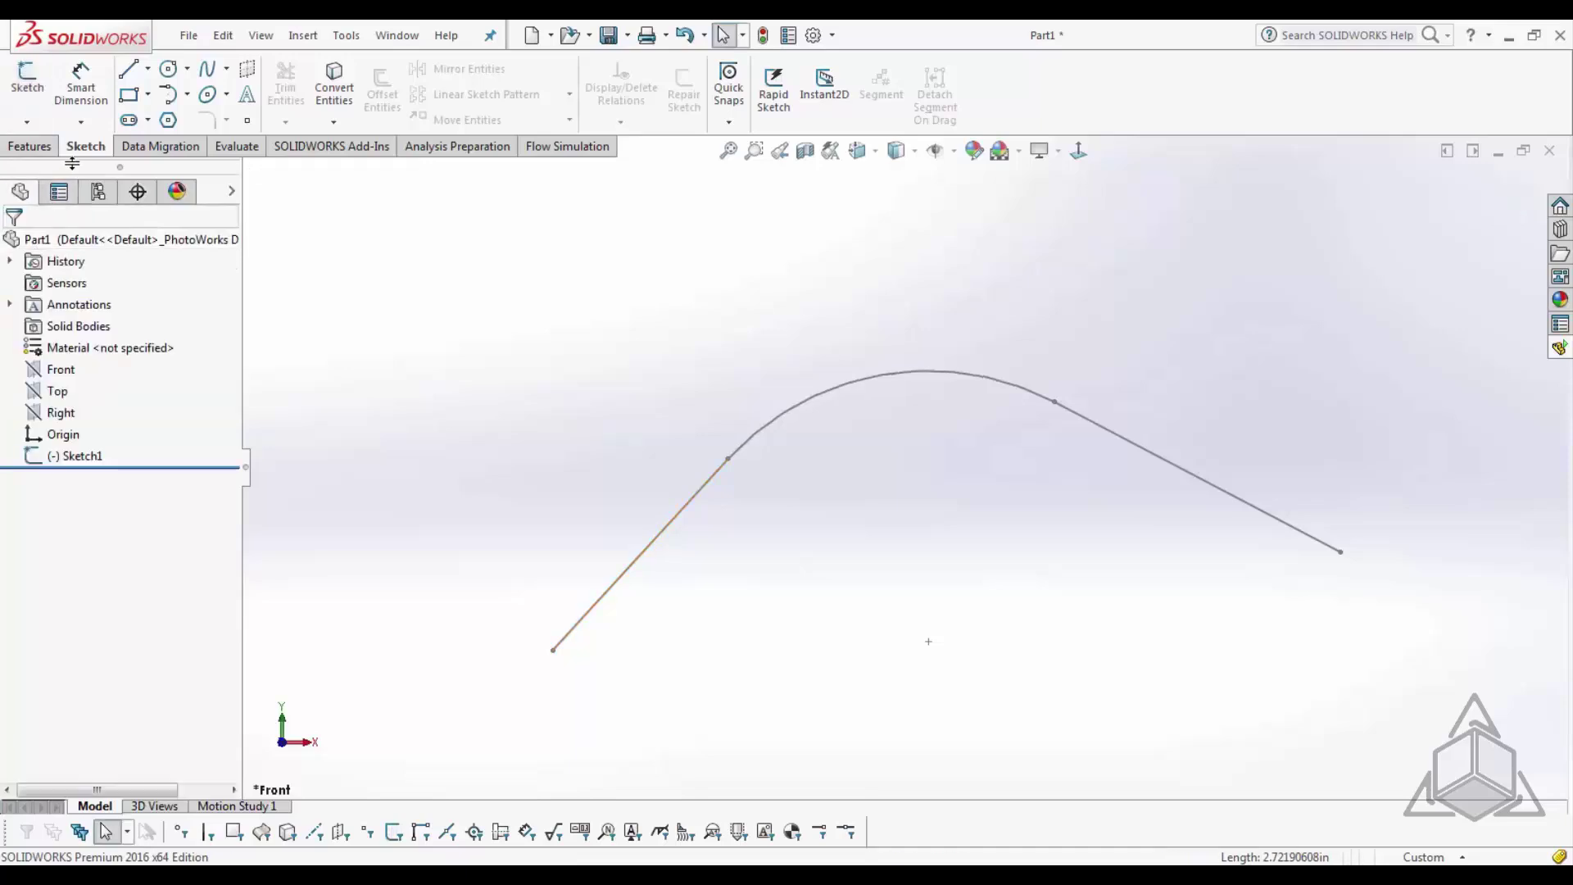
click(679, 531)
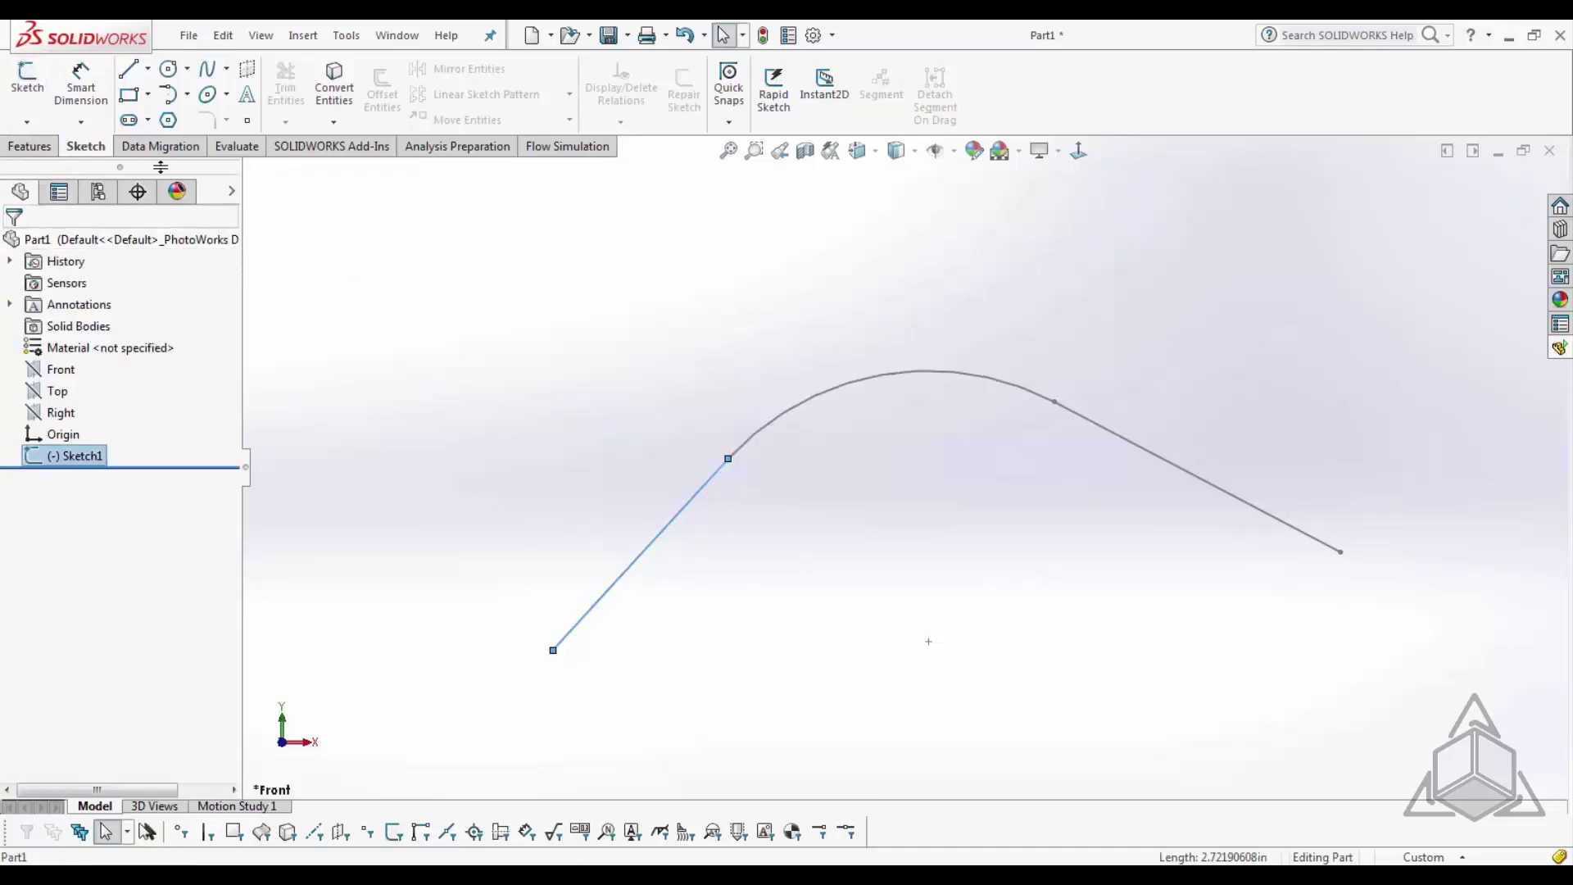
click(699, 383)
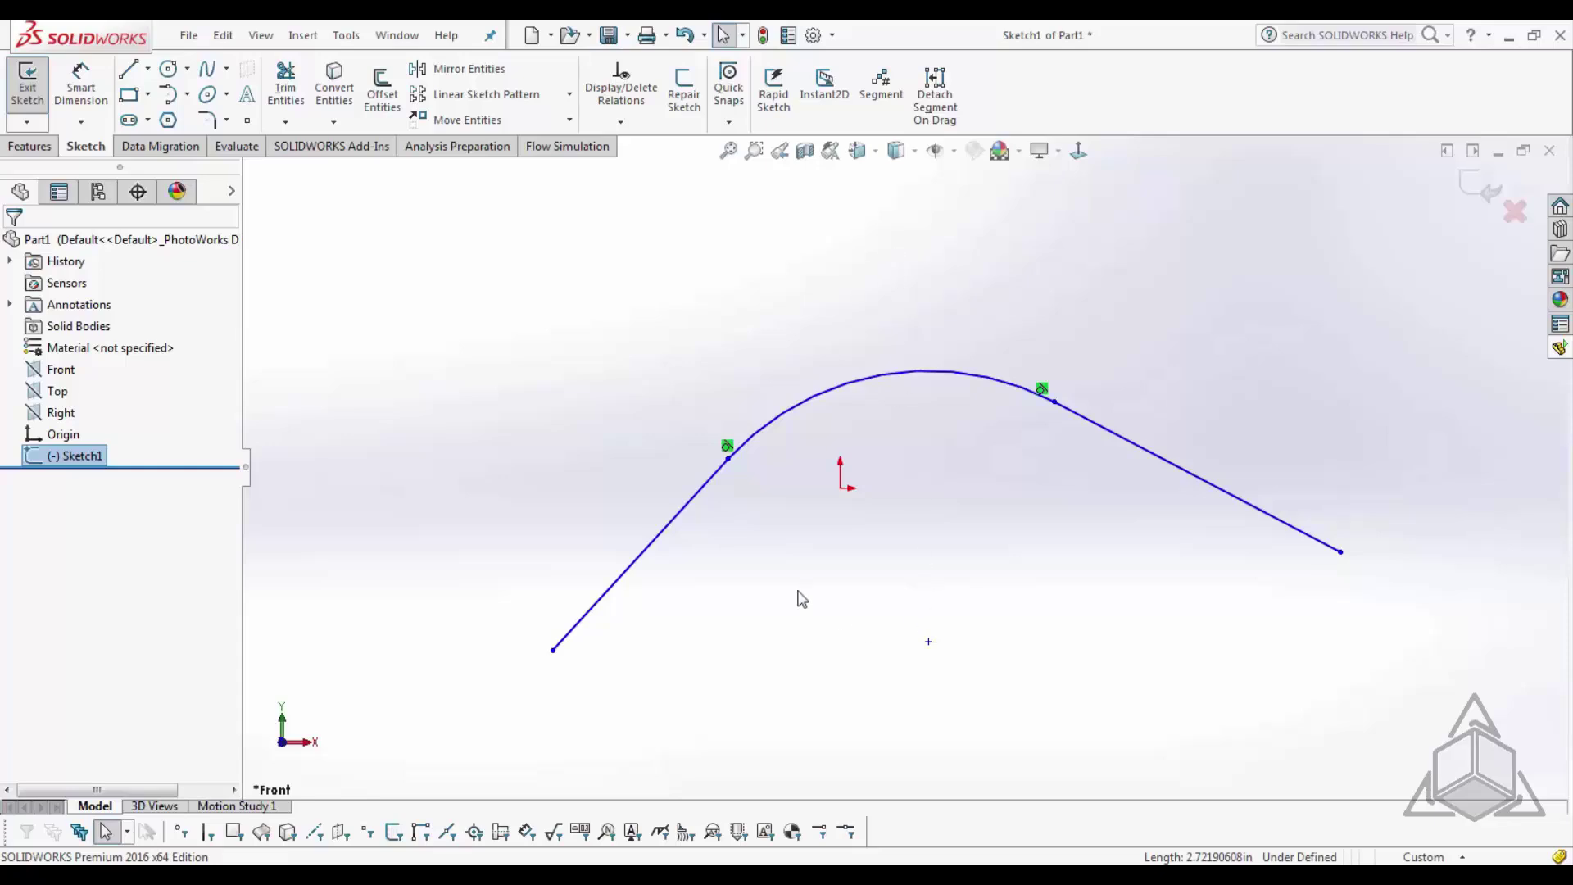
click(690, 505)
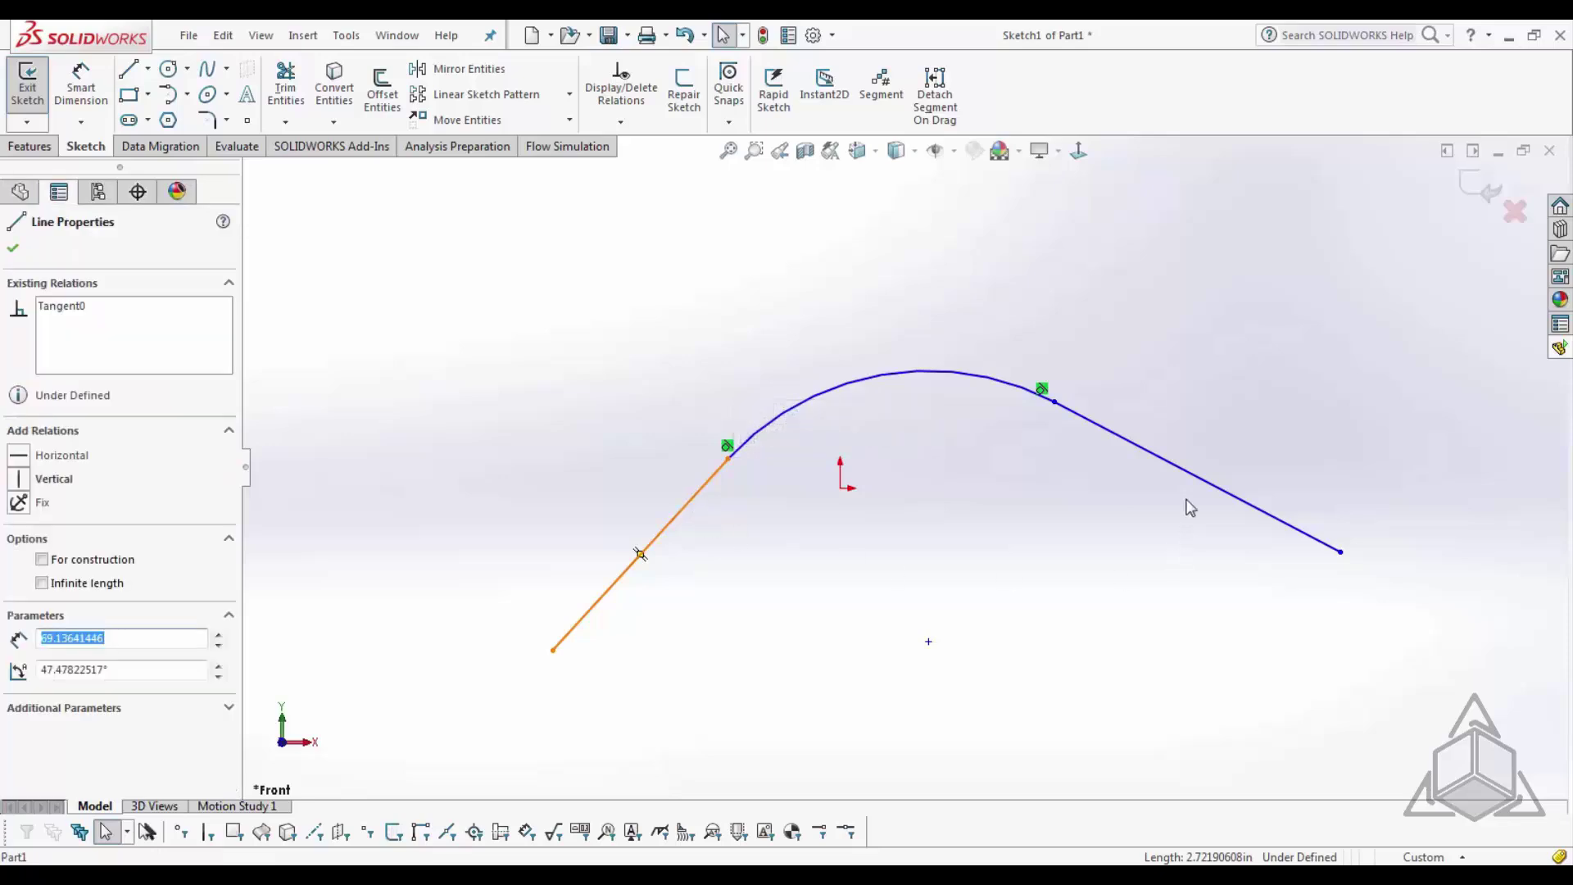
ctrl+click(1199, 480)
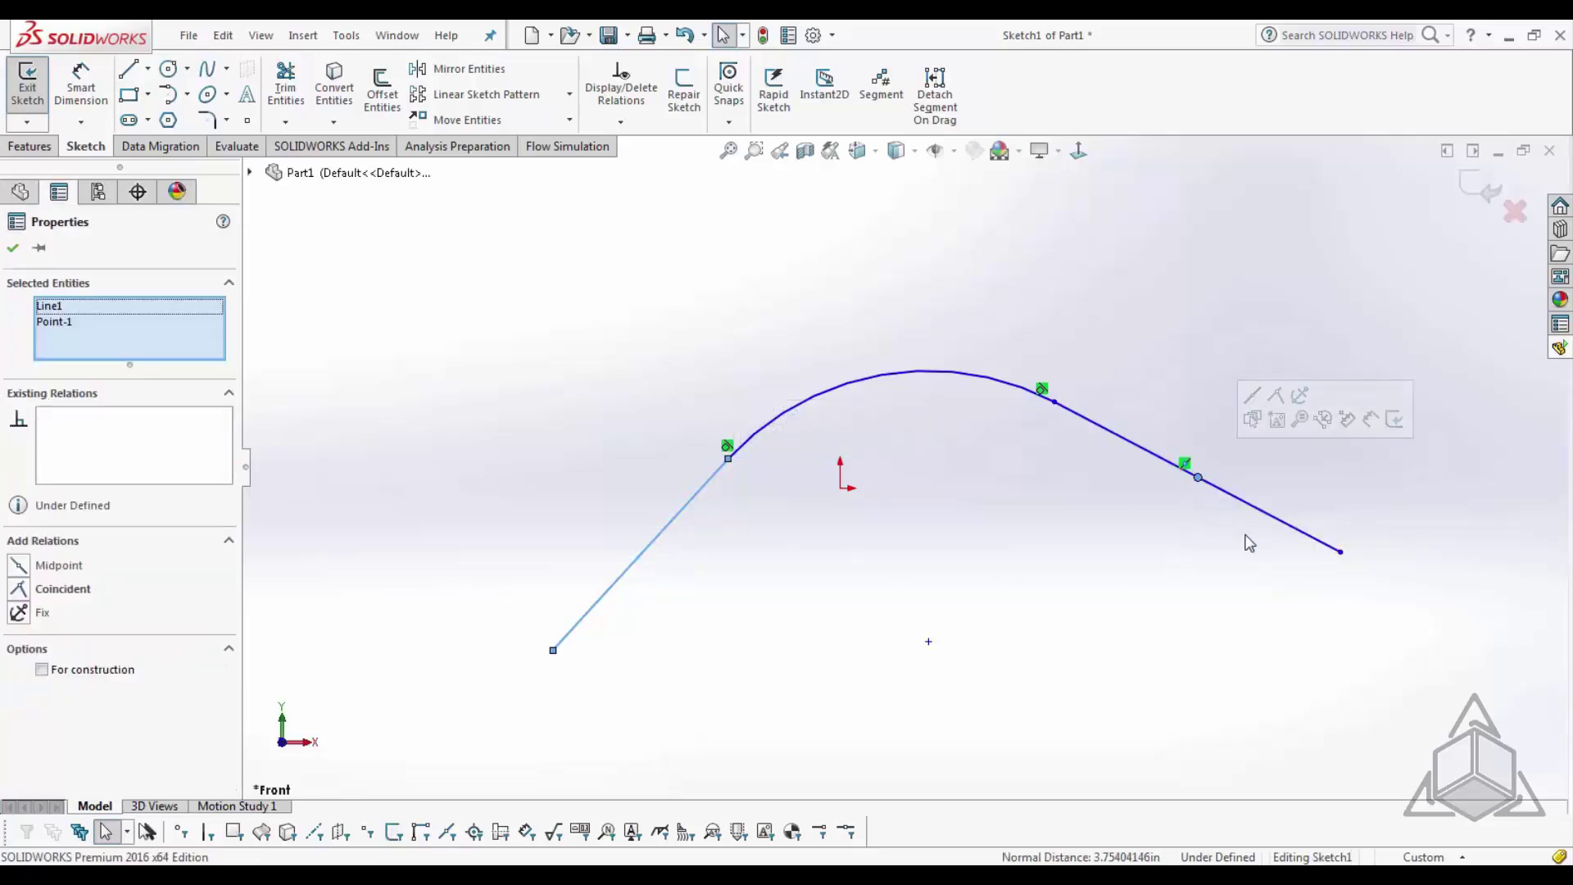
click(984, 476)
click(1089, 422)
click(685, 508)
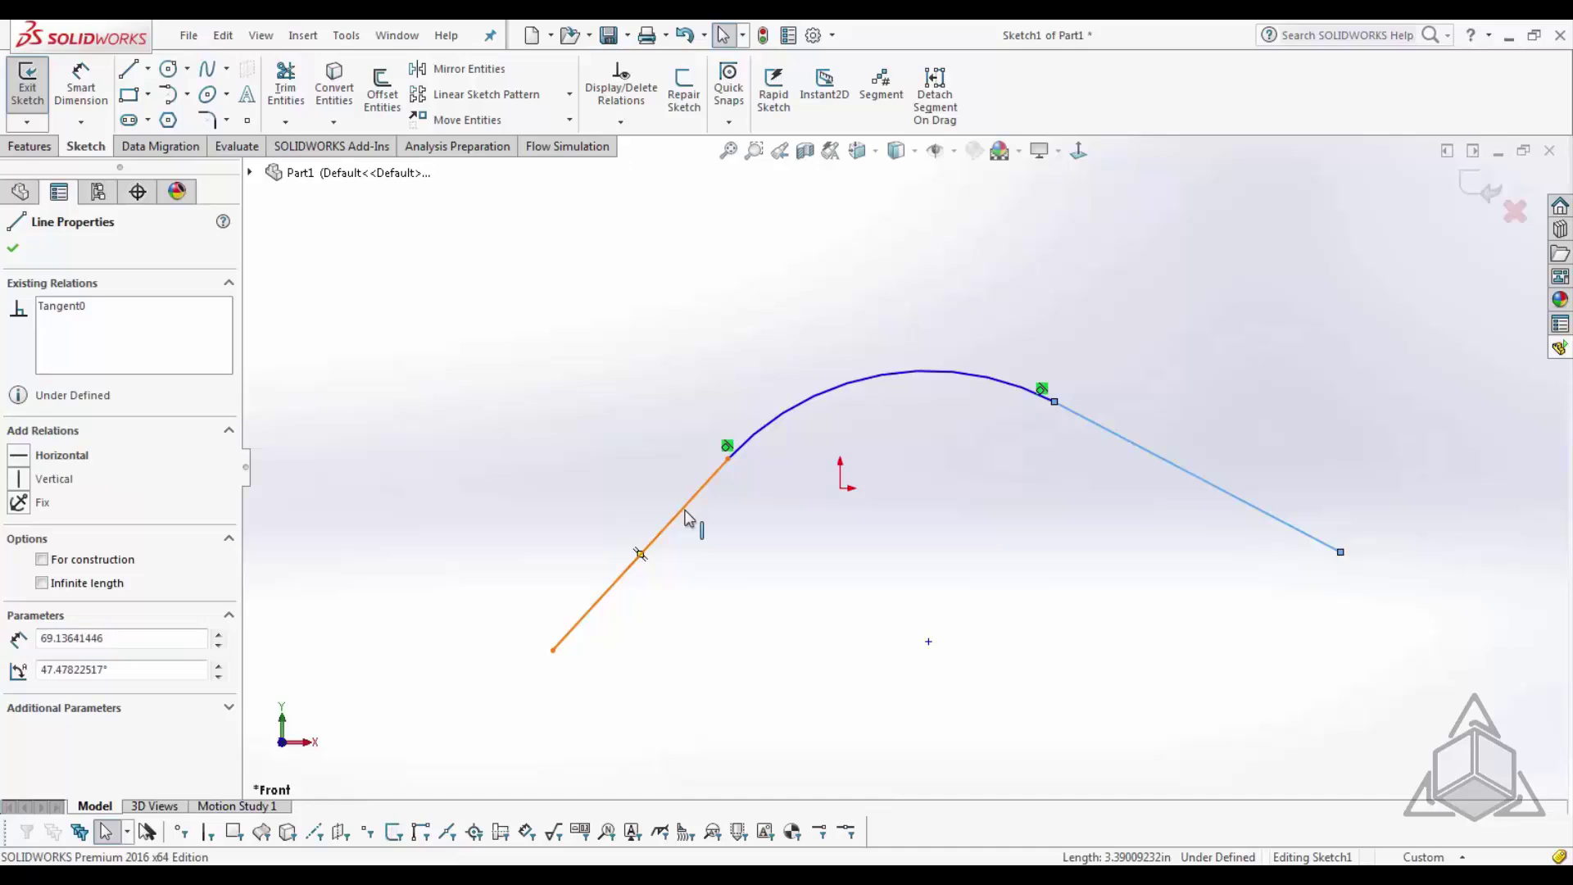
ctrl+click(686, 514)
click(247, 123)
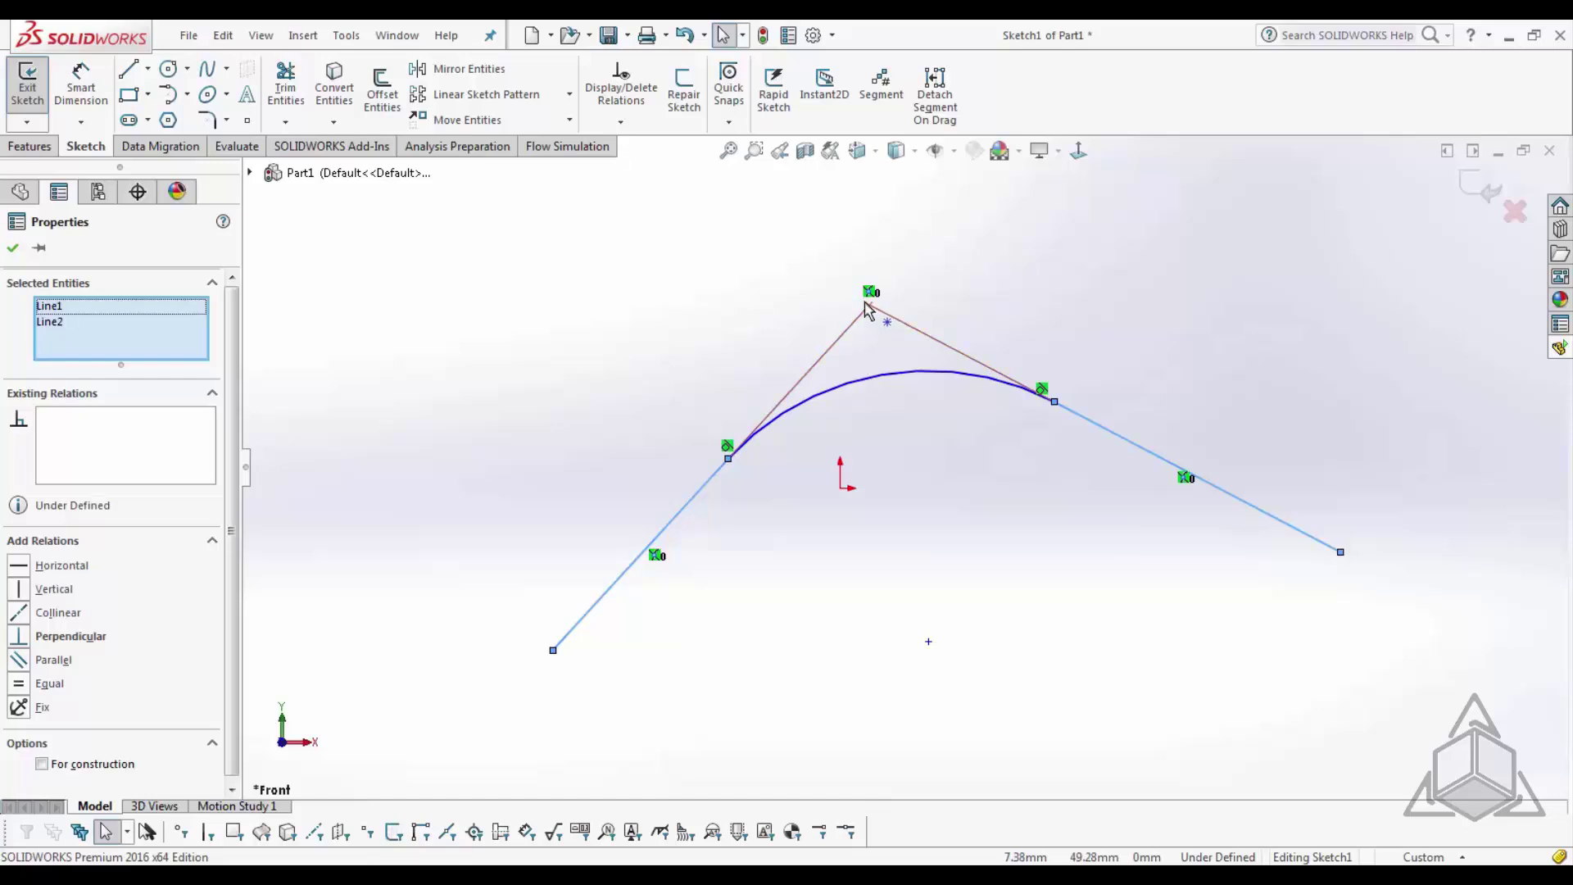
click(423, 311)
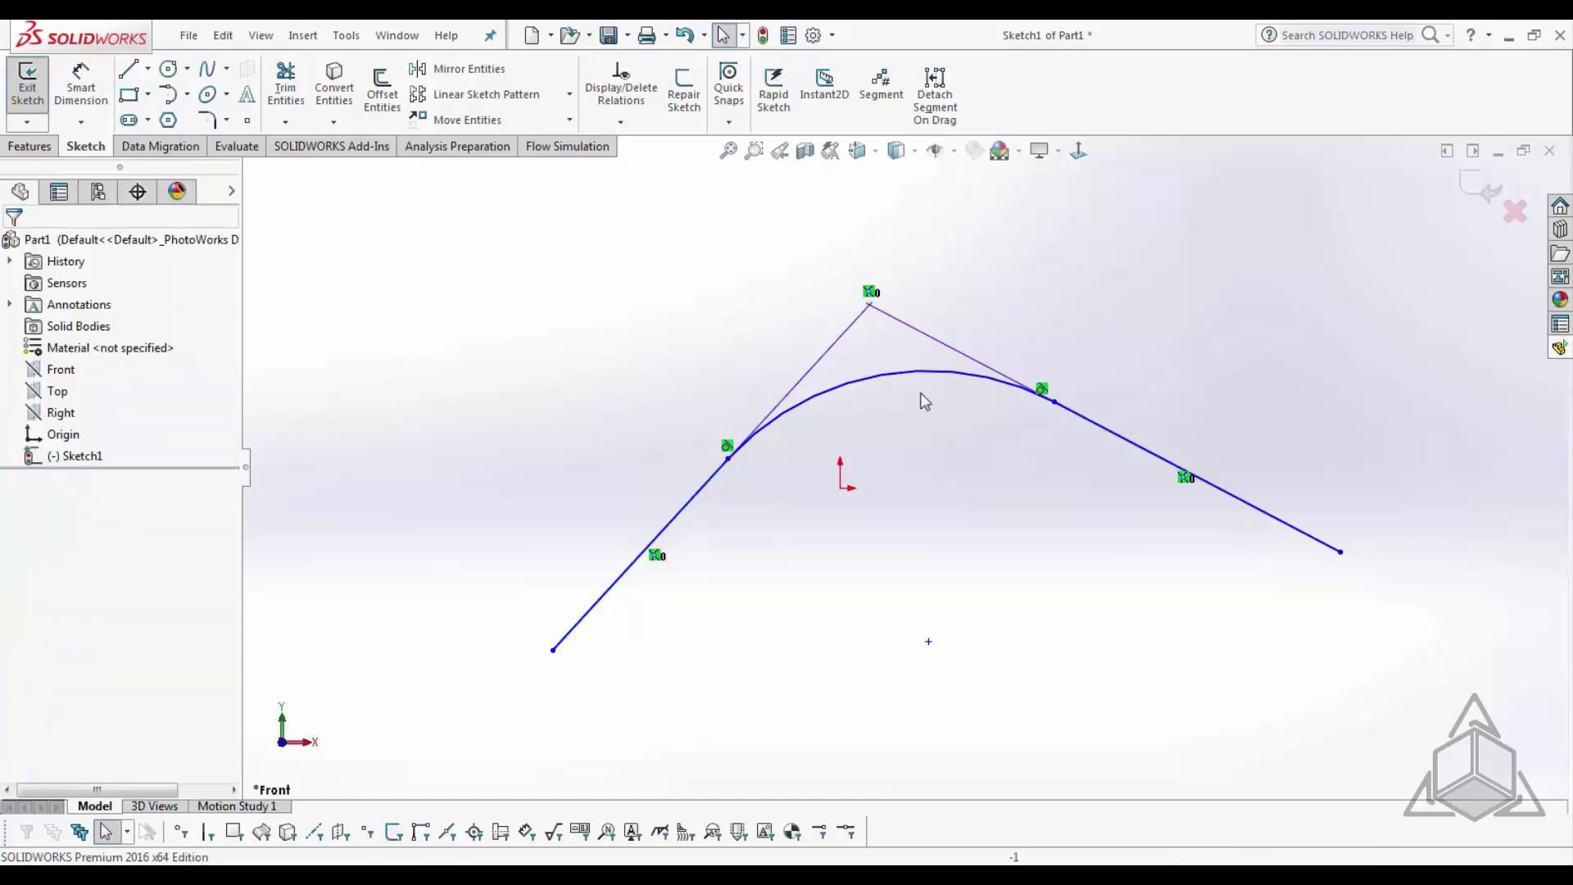
click(871, 307)
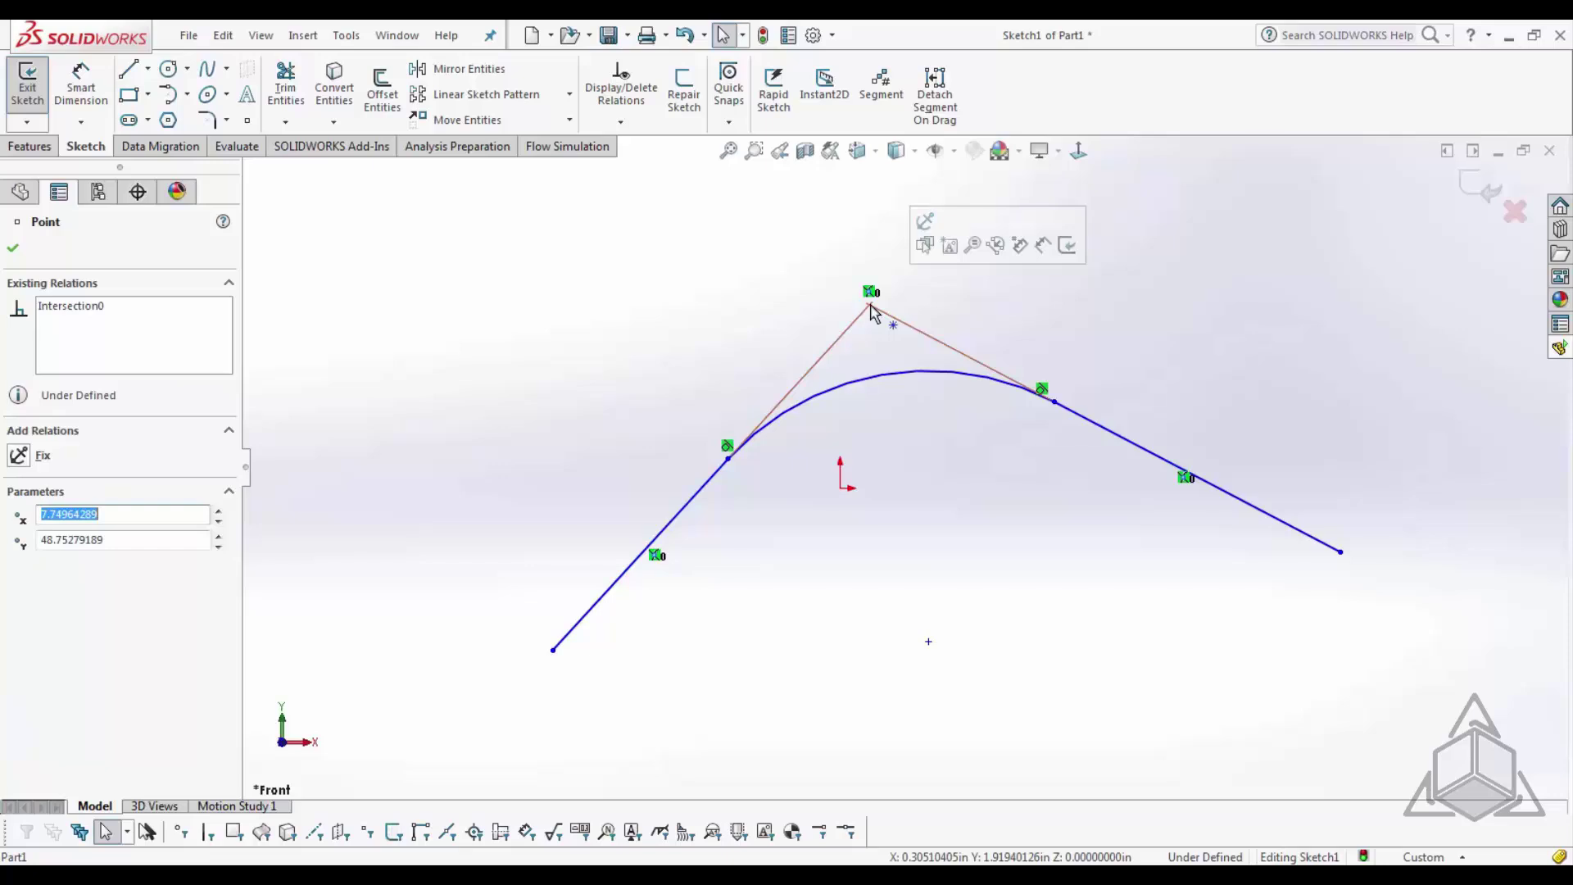
key(Delete)
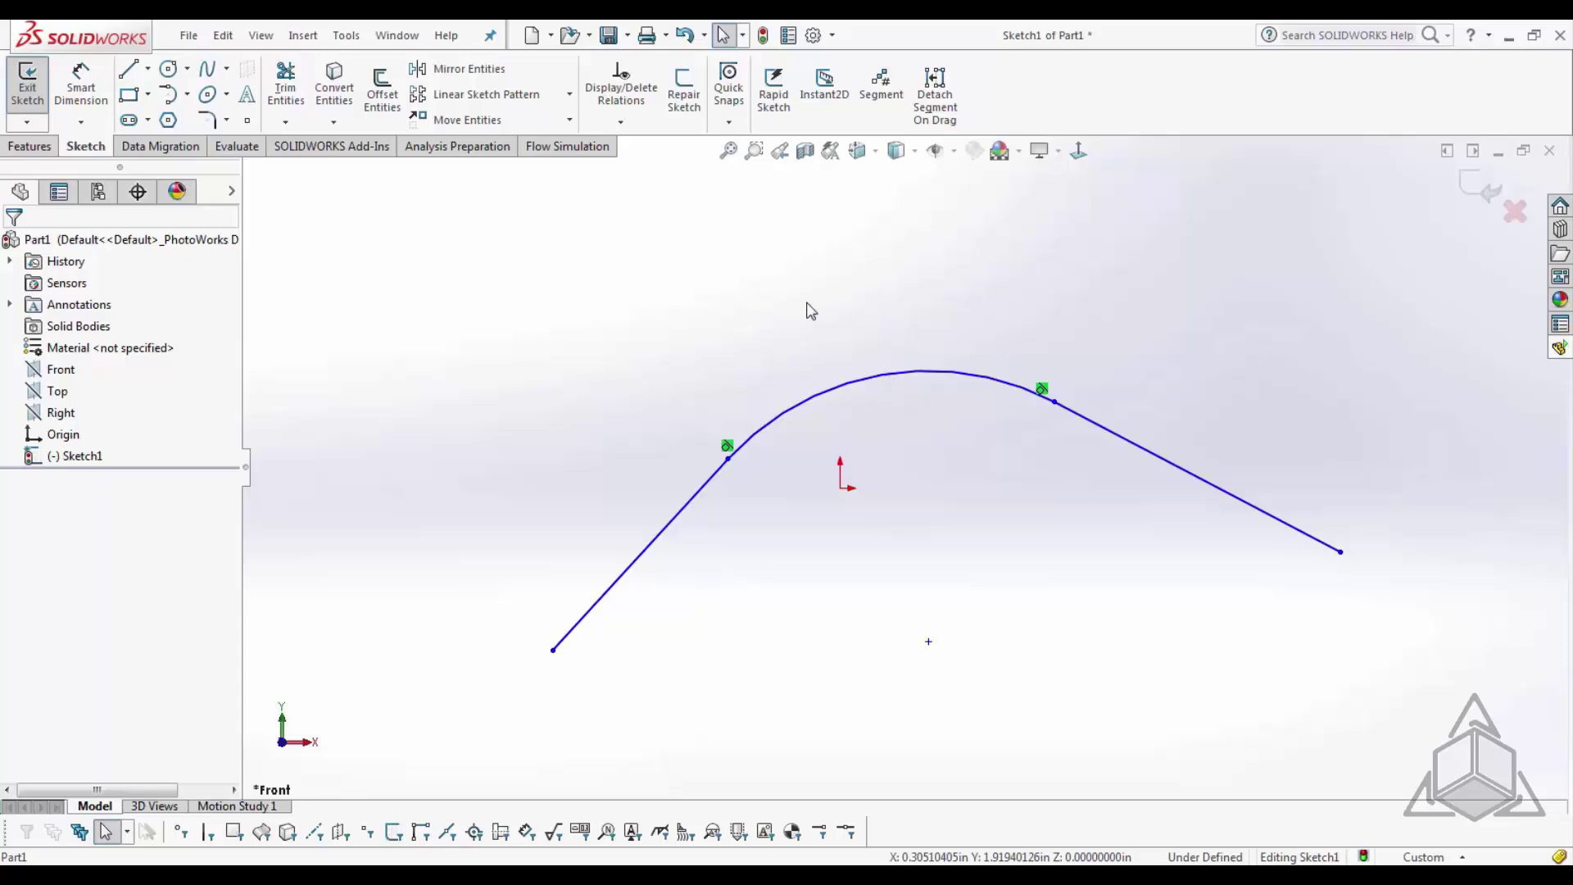
- Create a virtual sharp at the two lines' intersection, dimensioned 124.72 mm from the lower-left endpoint
click(80, 92)
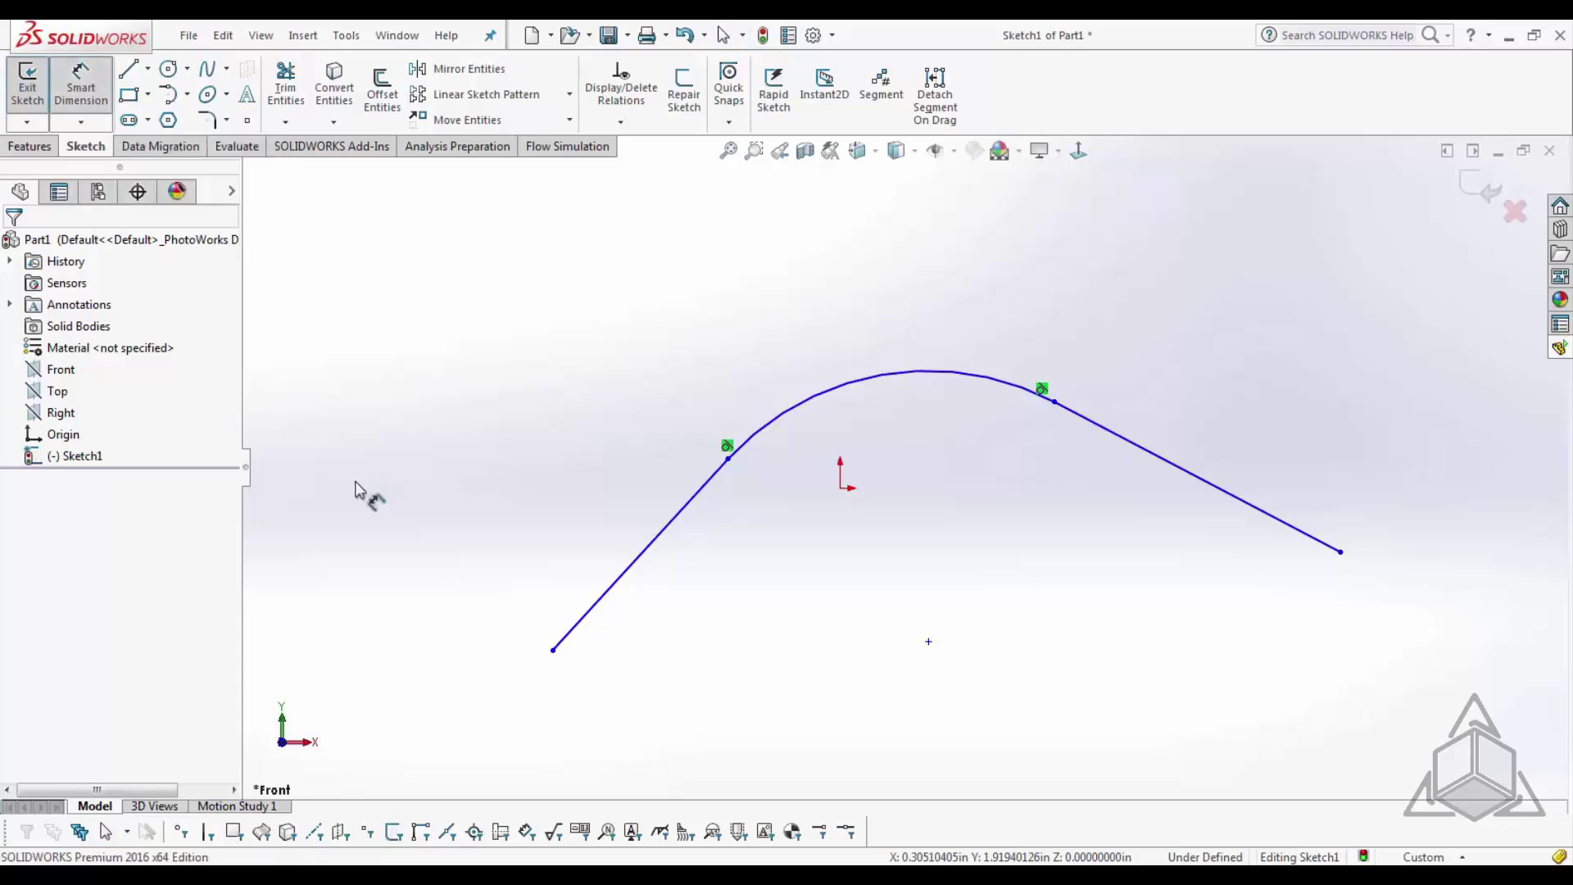
right_click(687, 514)
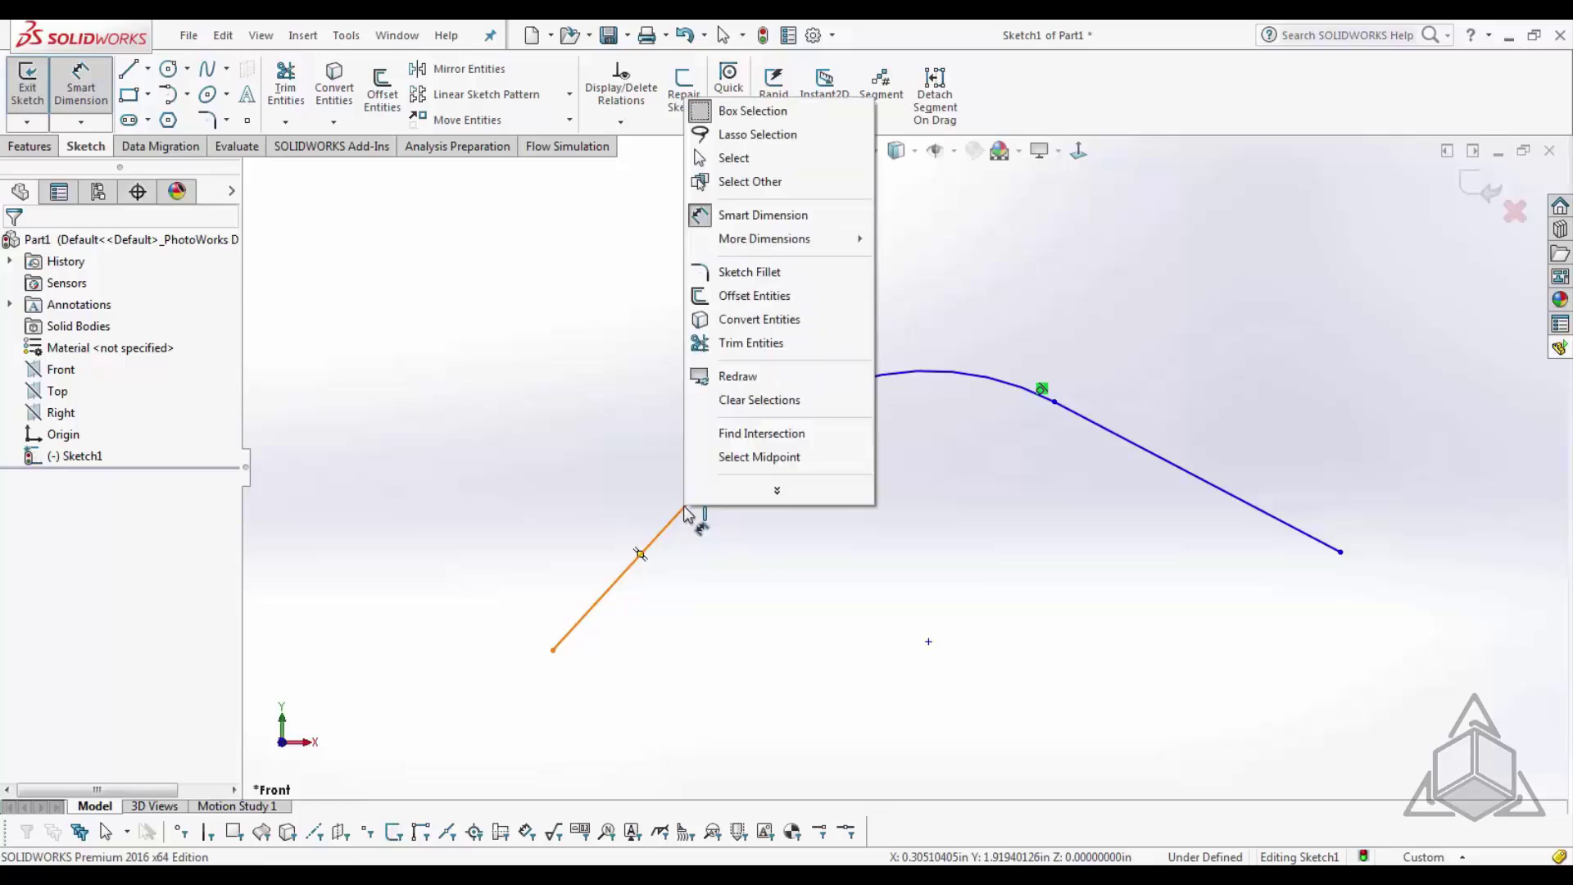
click(752, 434)
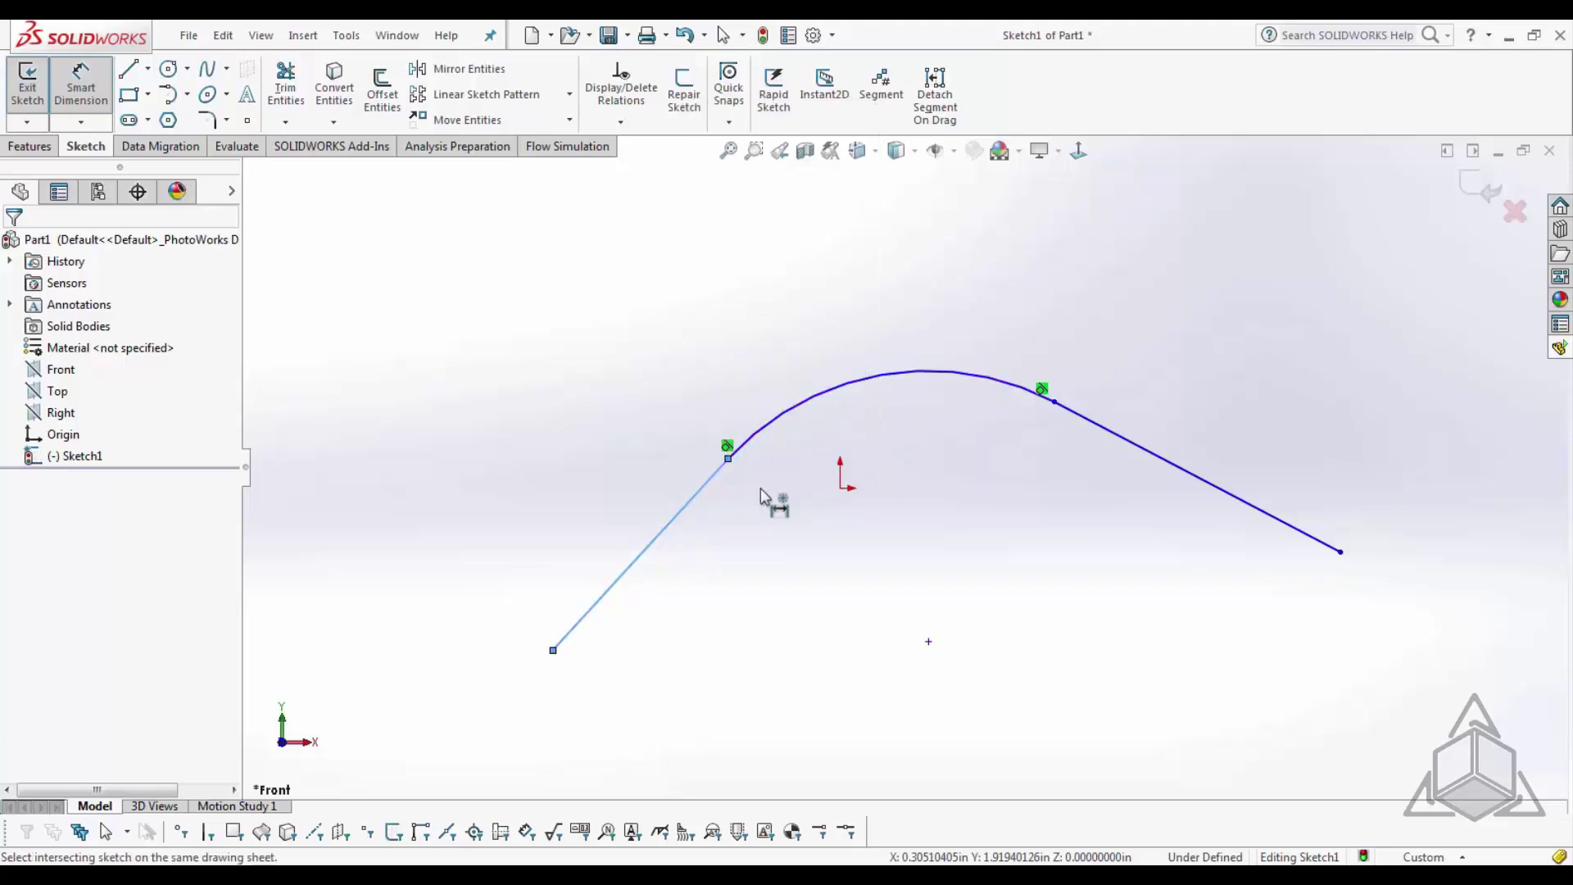
click(1096, 427)
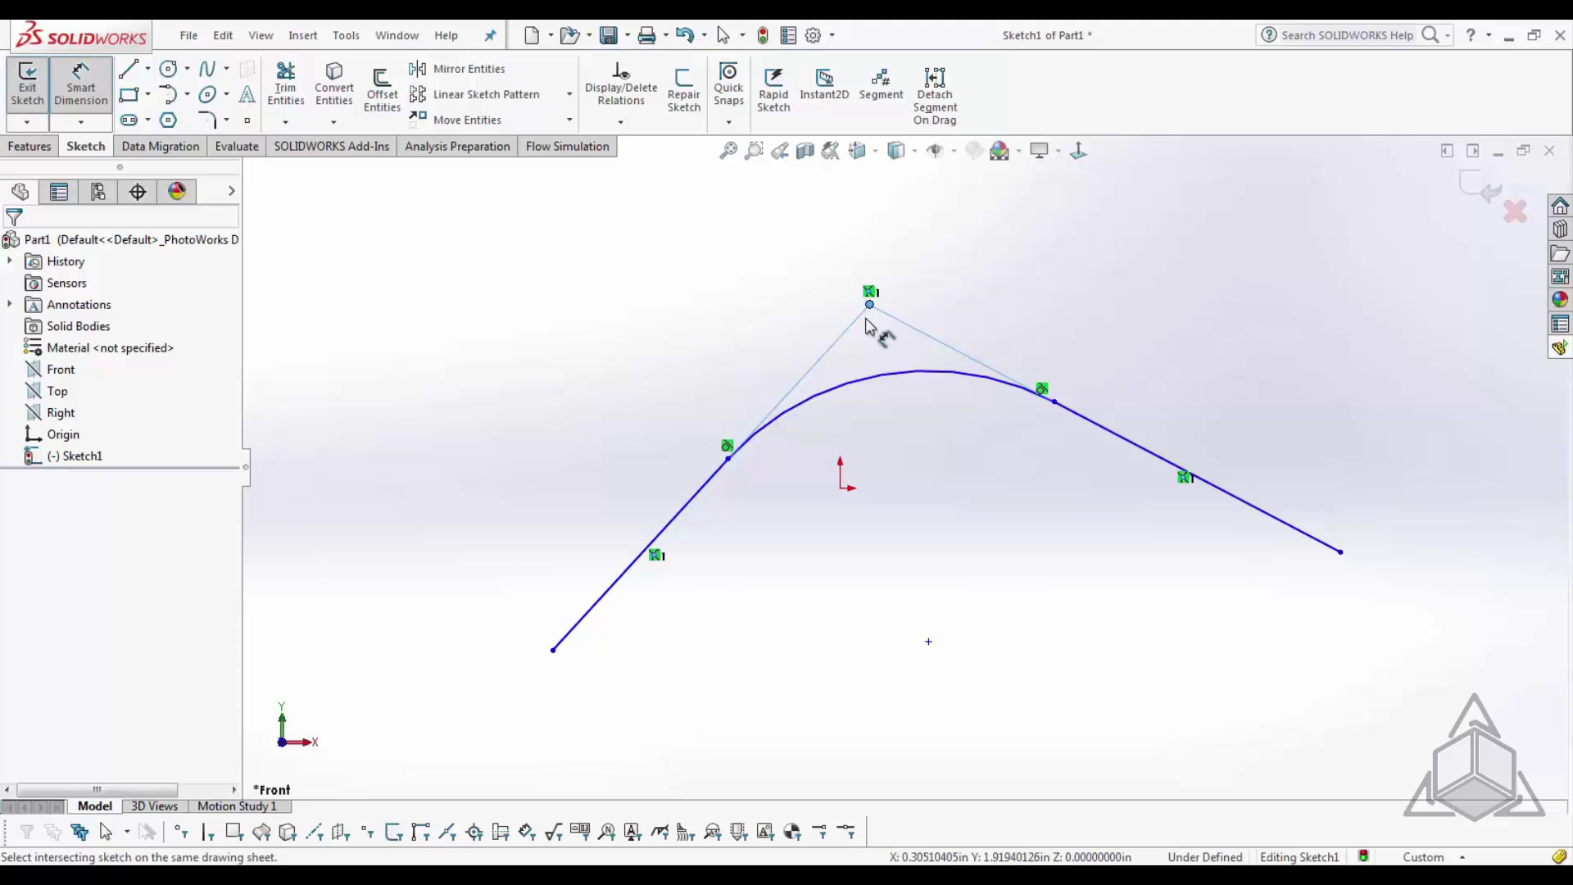
click(553, 649)
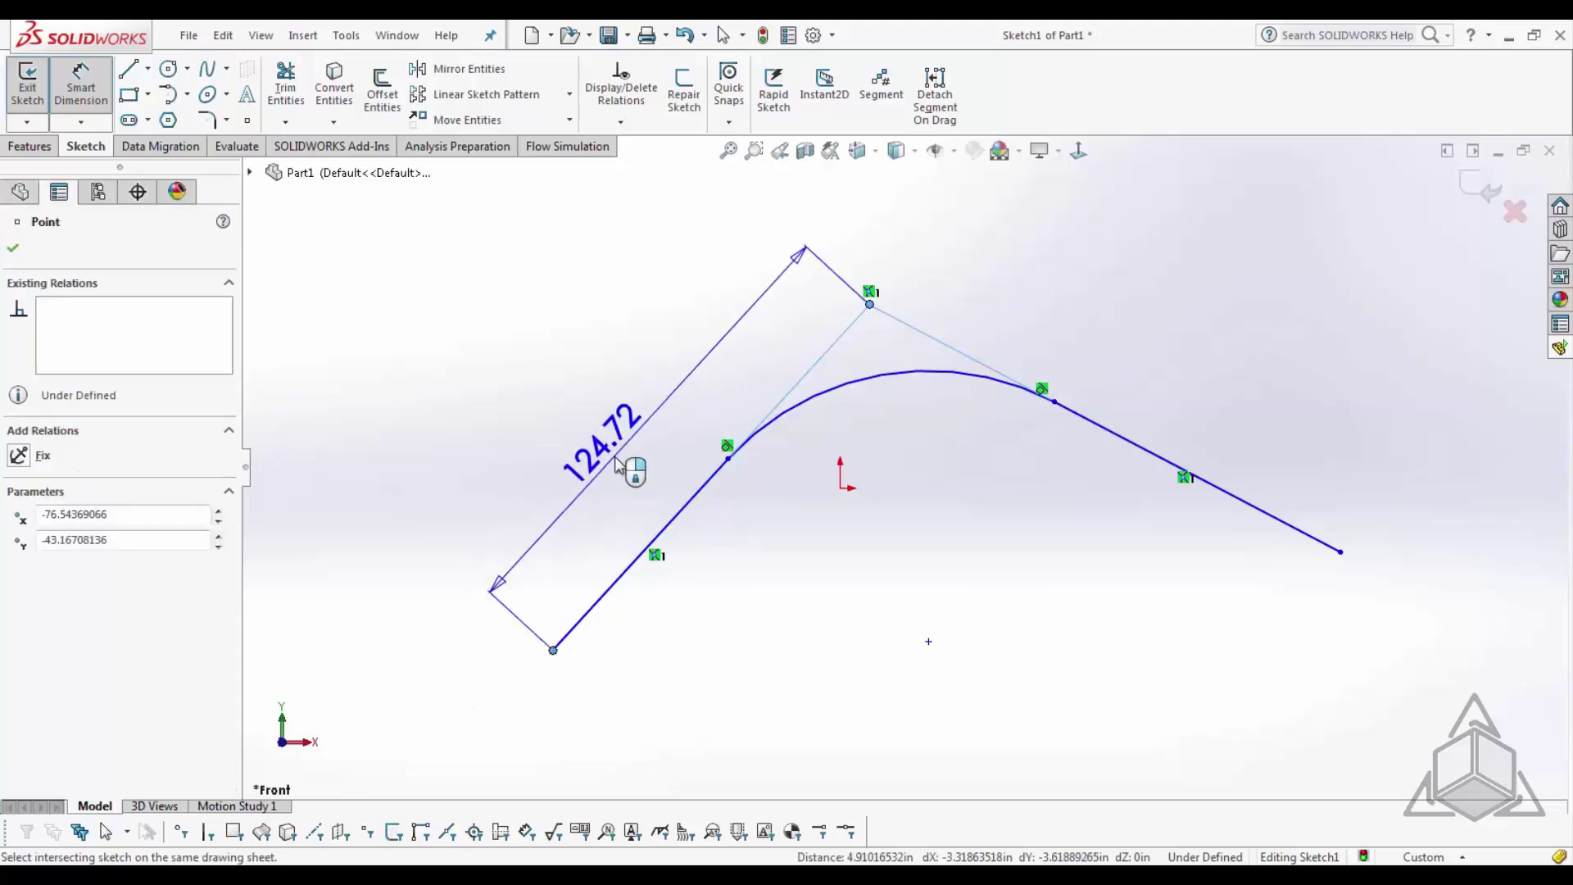
click(616, 463)
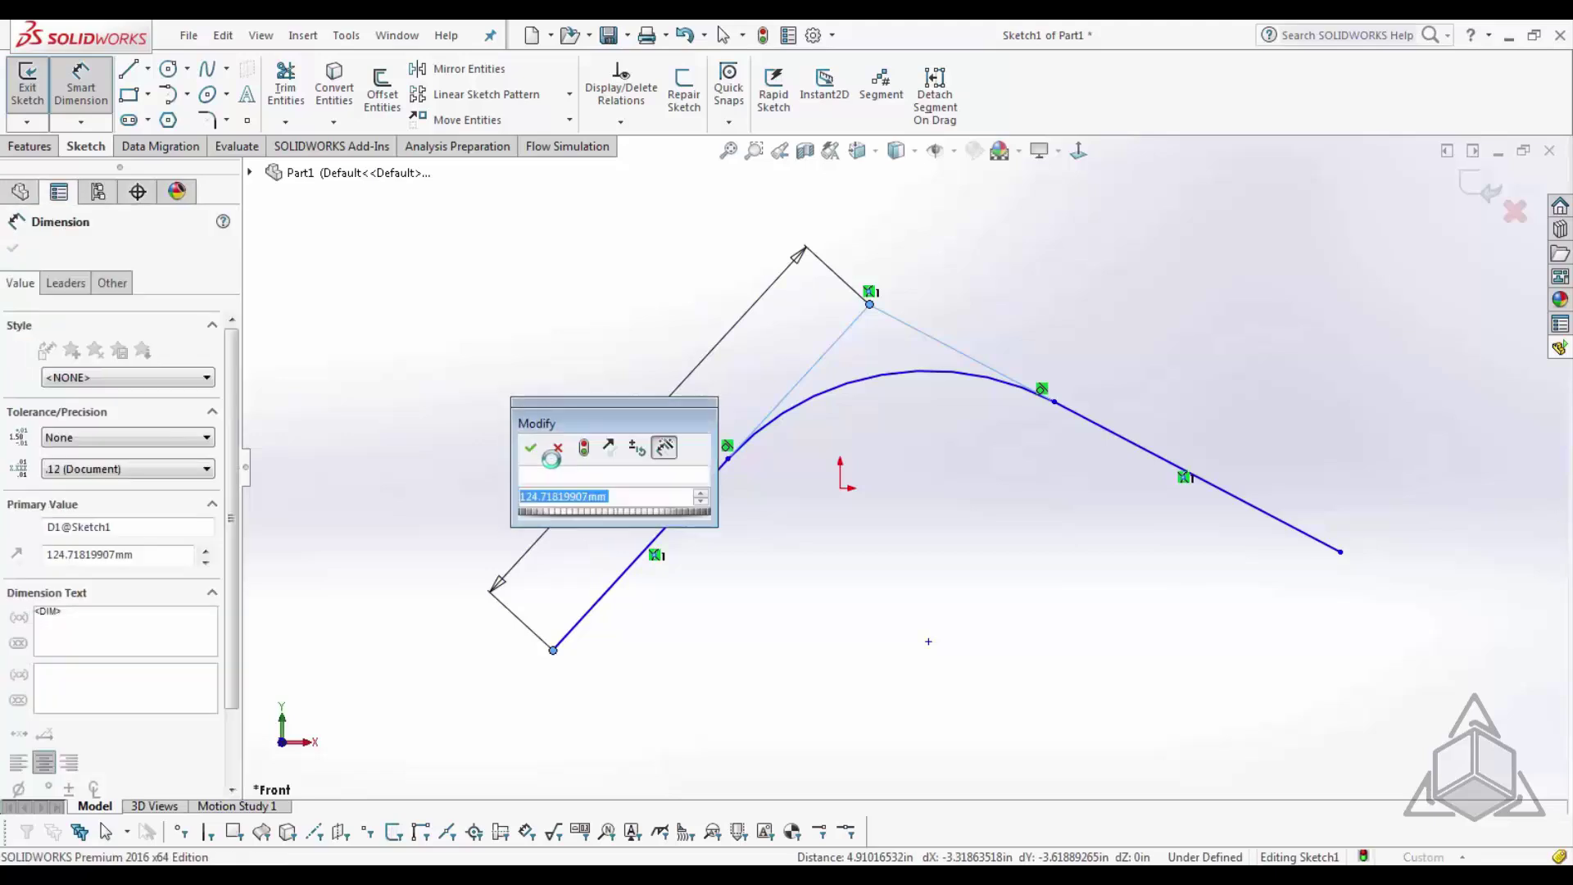
click(530, 447)
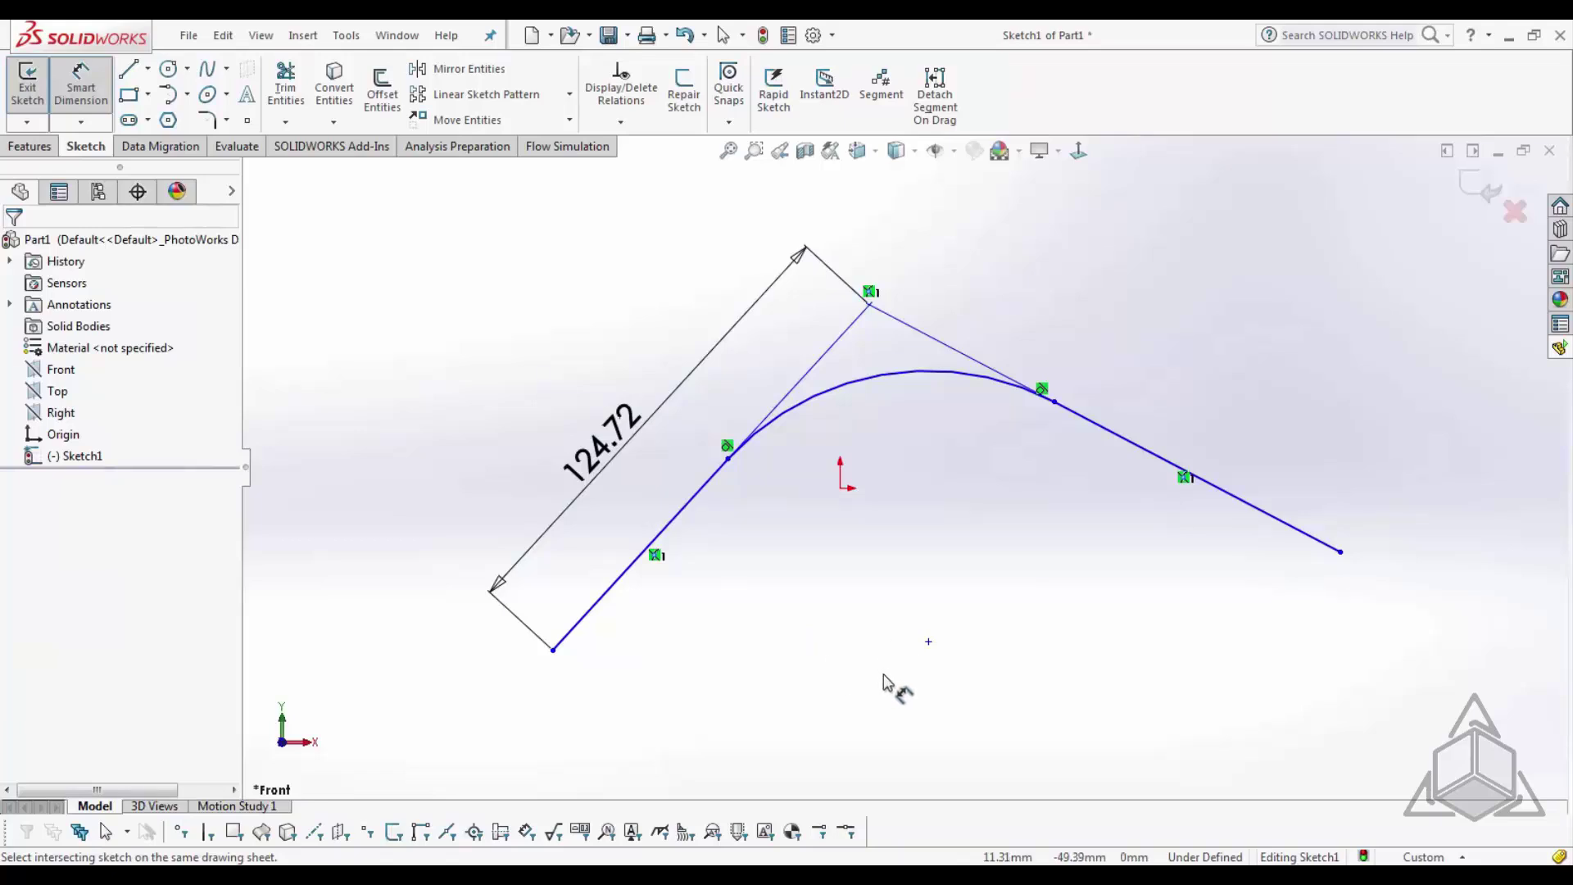
click(387, 41)
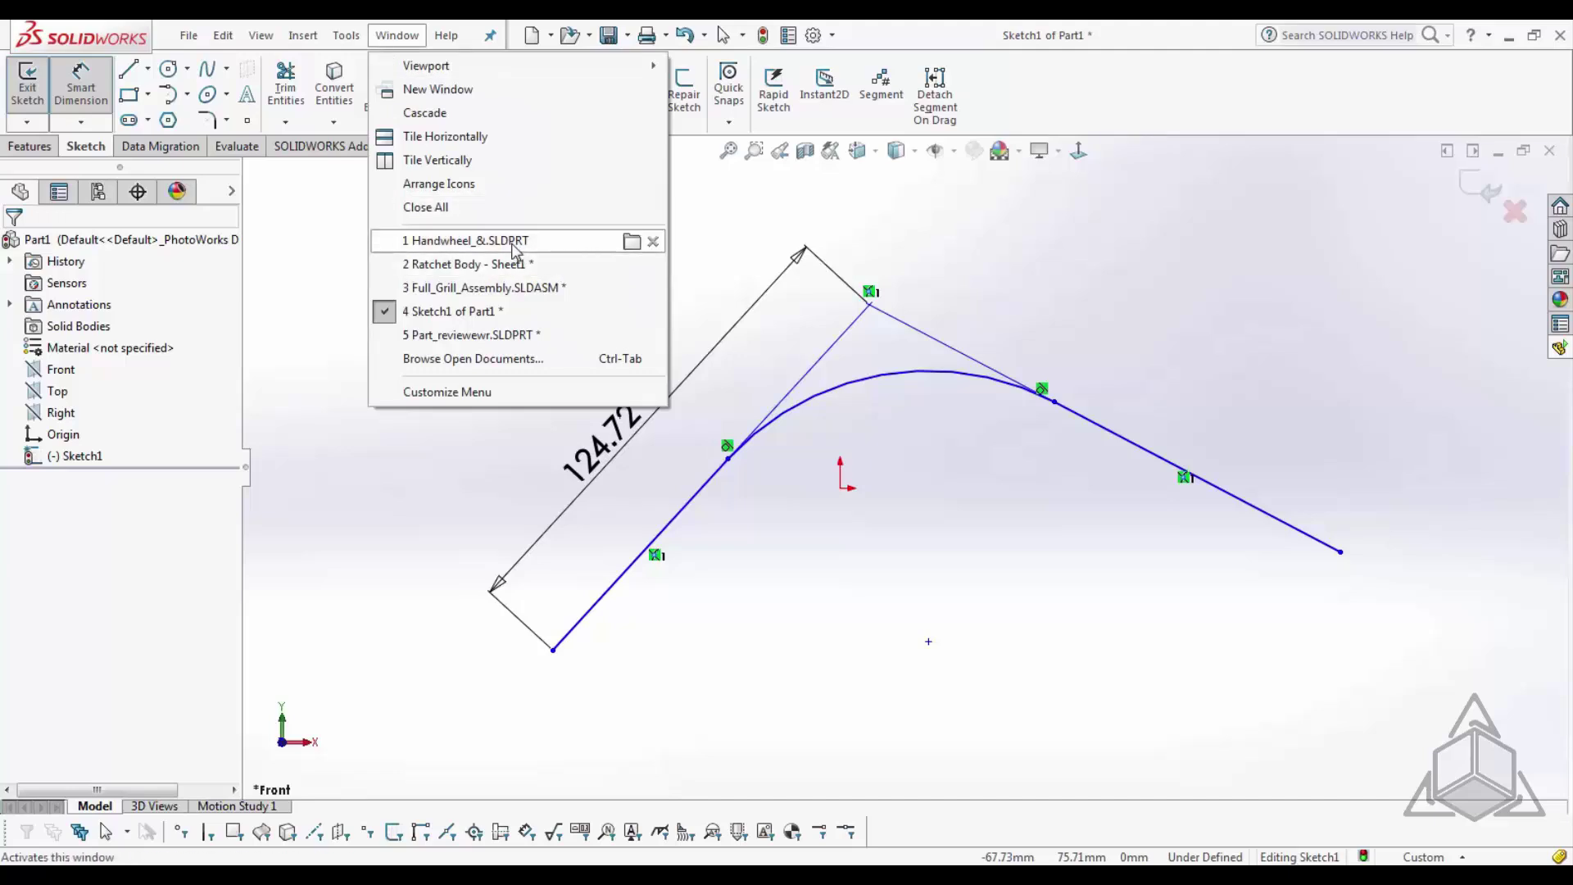
- Switch to Handwheel_&.SLDPRT and orbit it to inspect the hub, rim and spoke path sketch
click(515, 246)
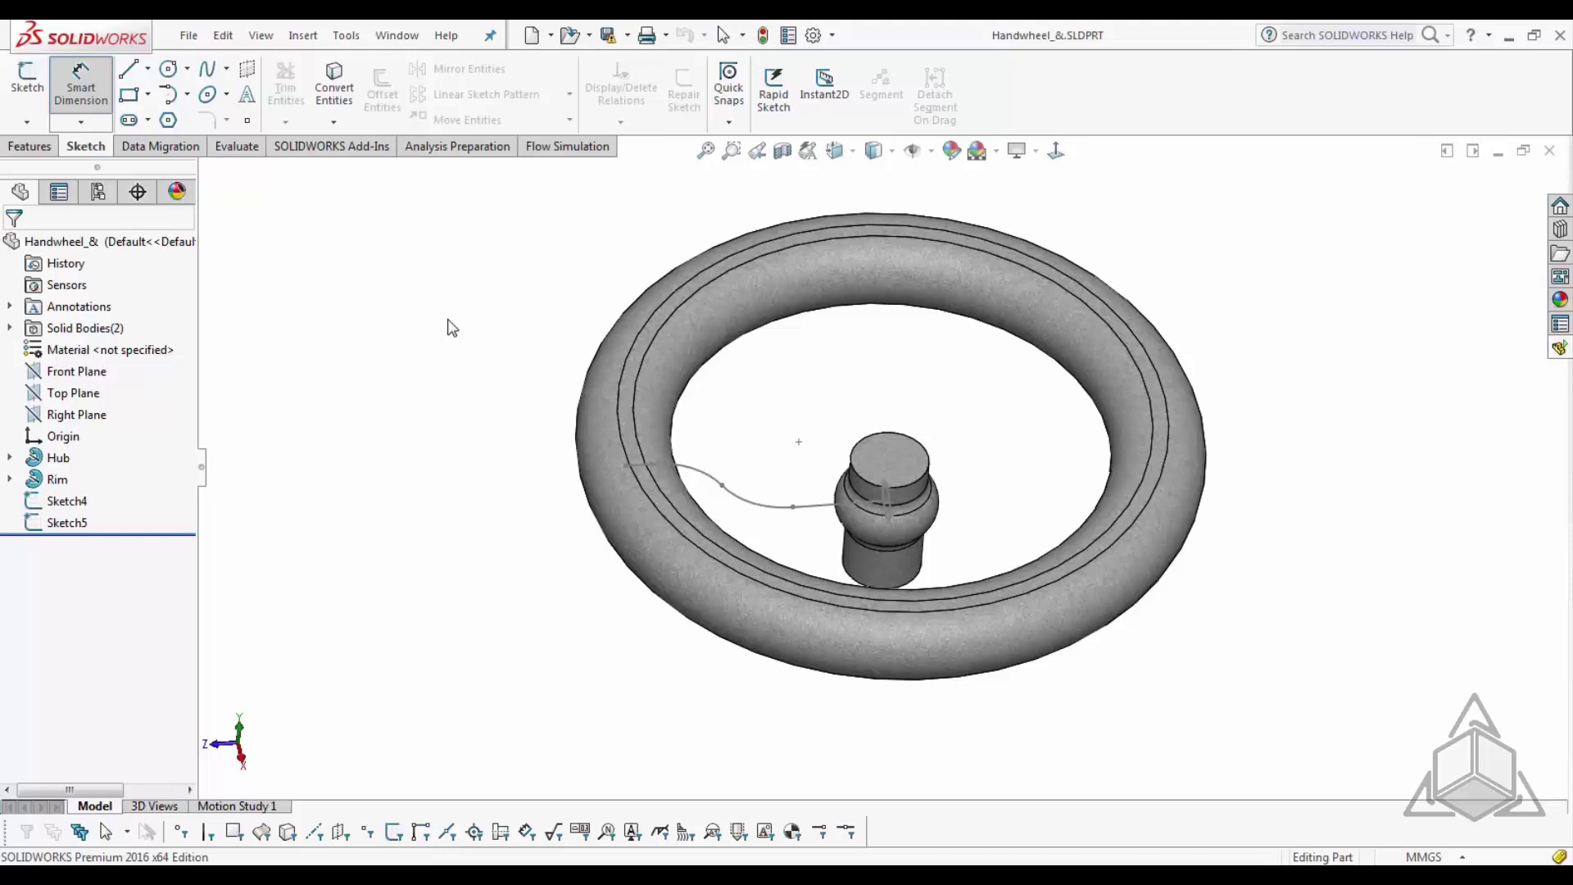
middle_drag(625, 521, 598, 545)
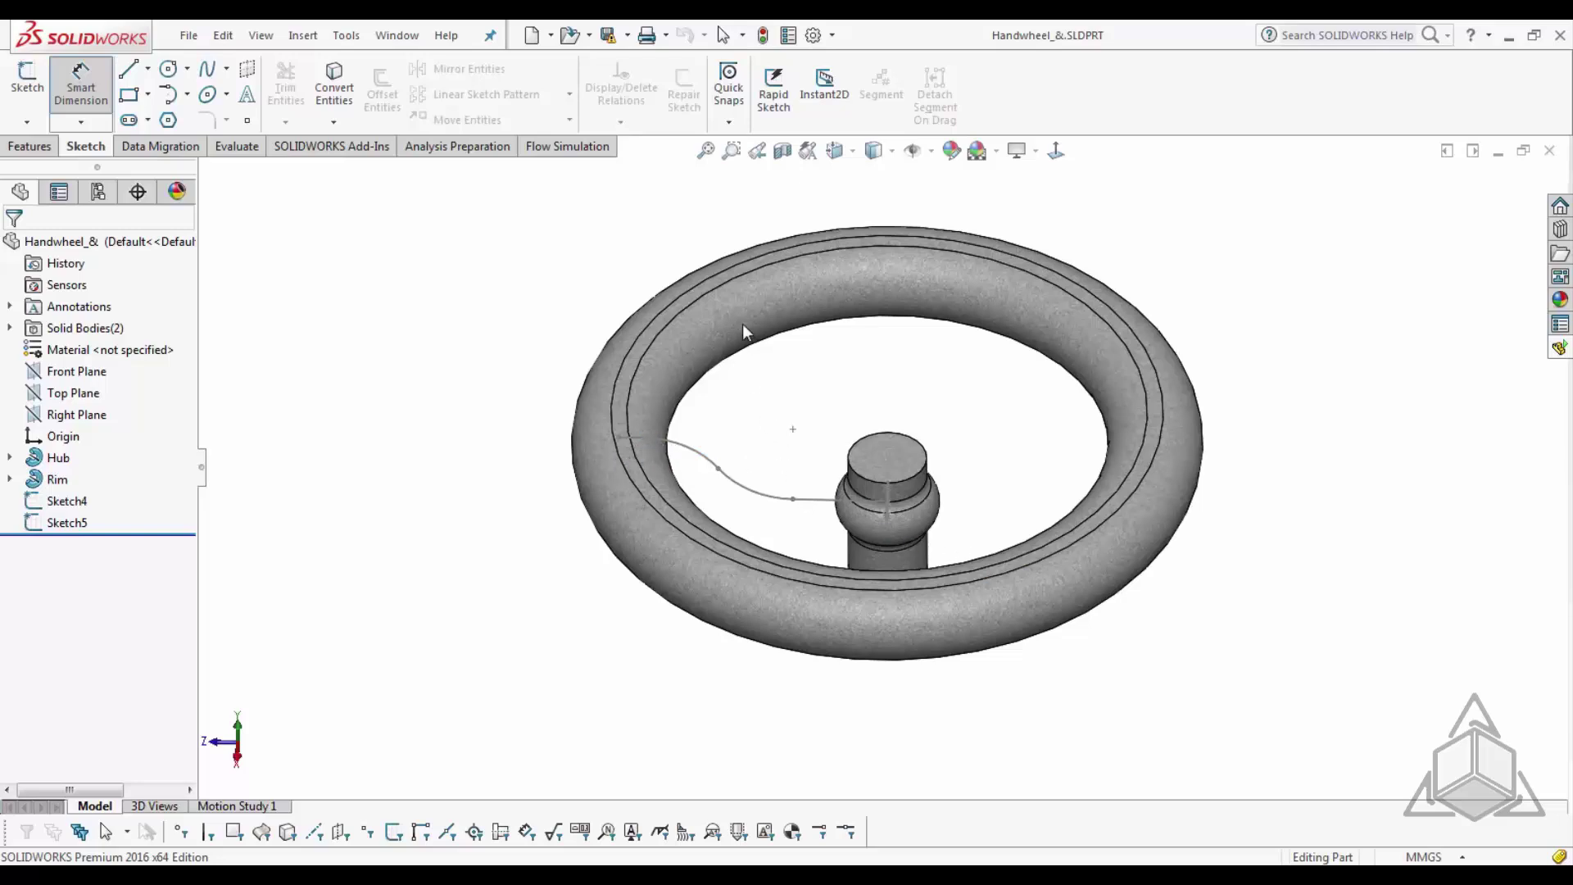
middle_drag(780, 394, 815, 380)
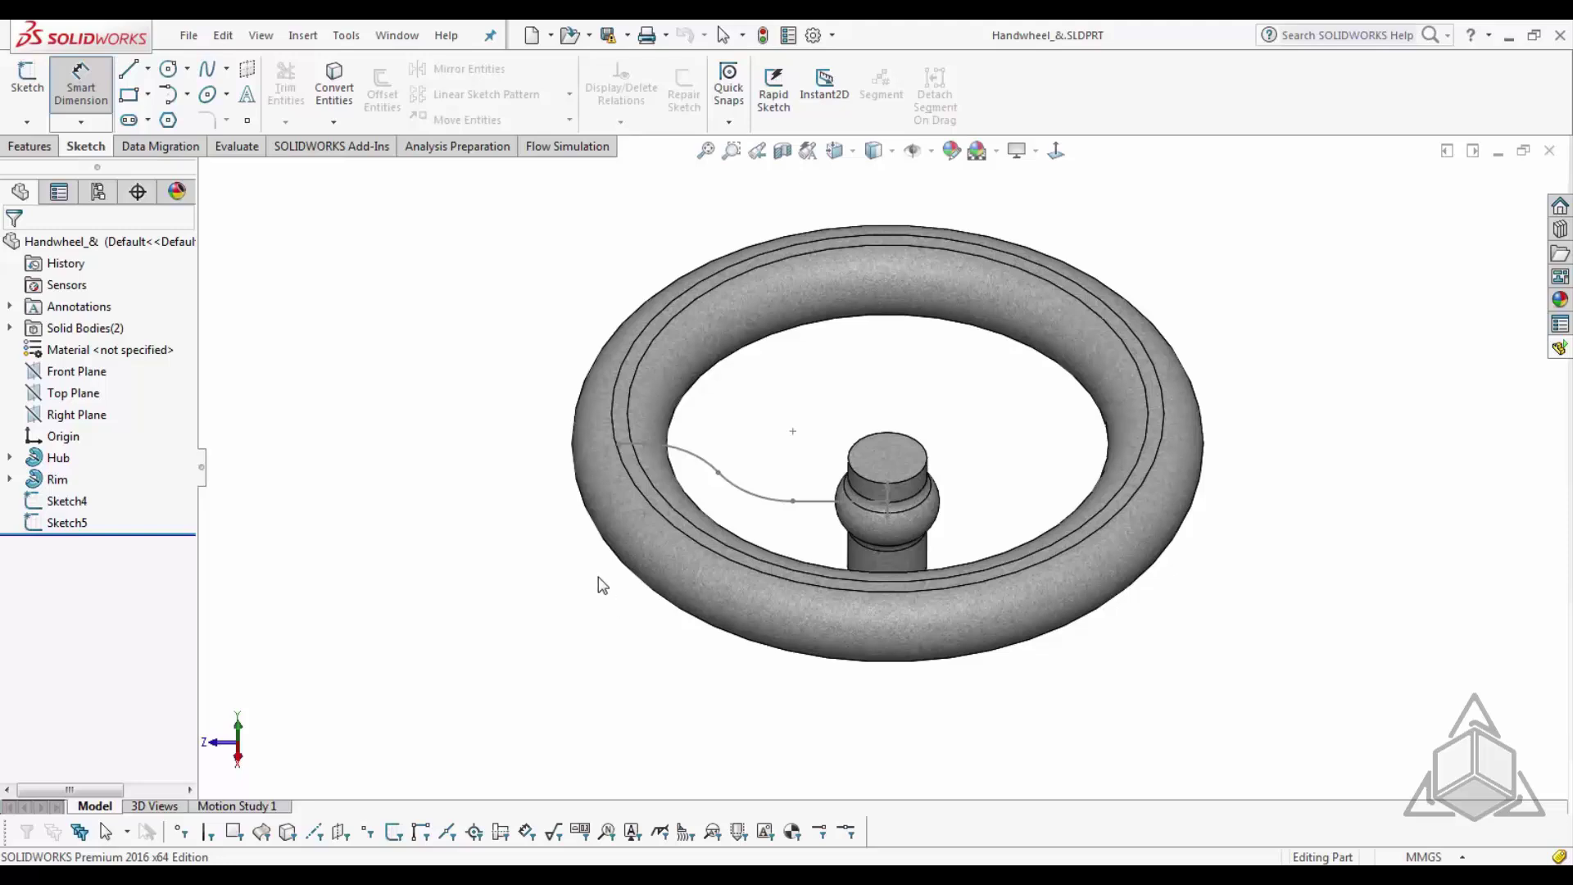
middle_drag(594, 608, 758, 490)
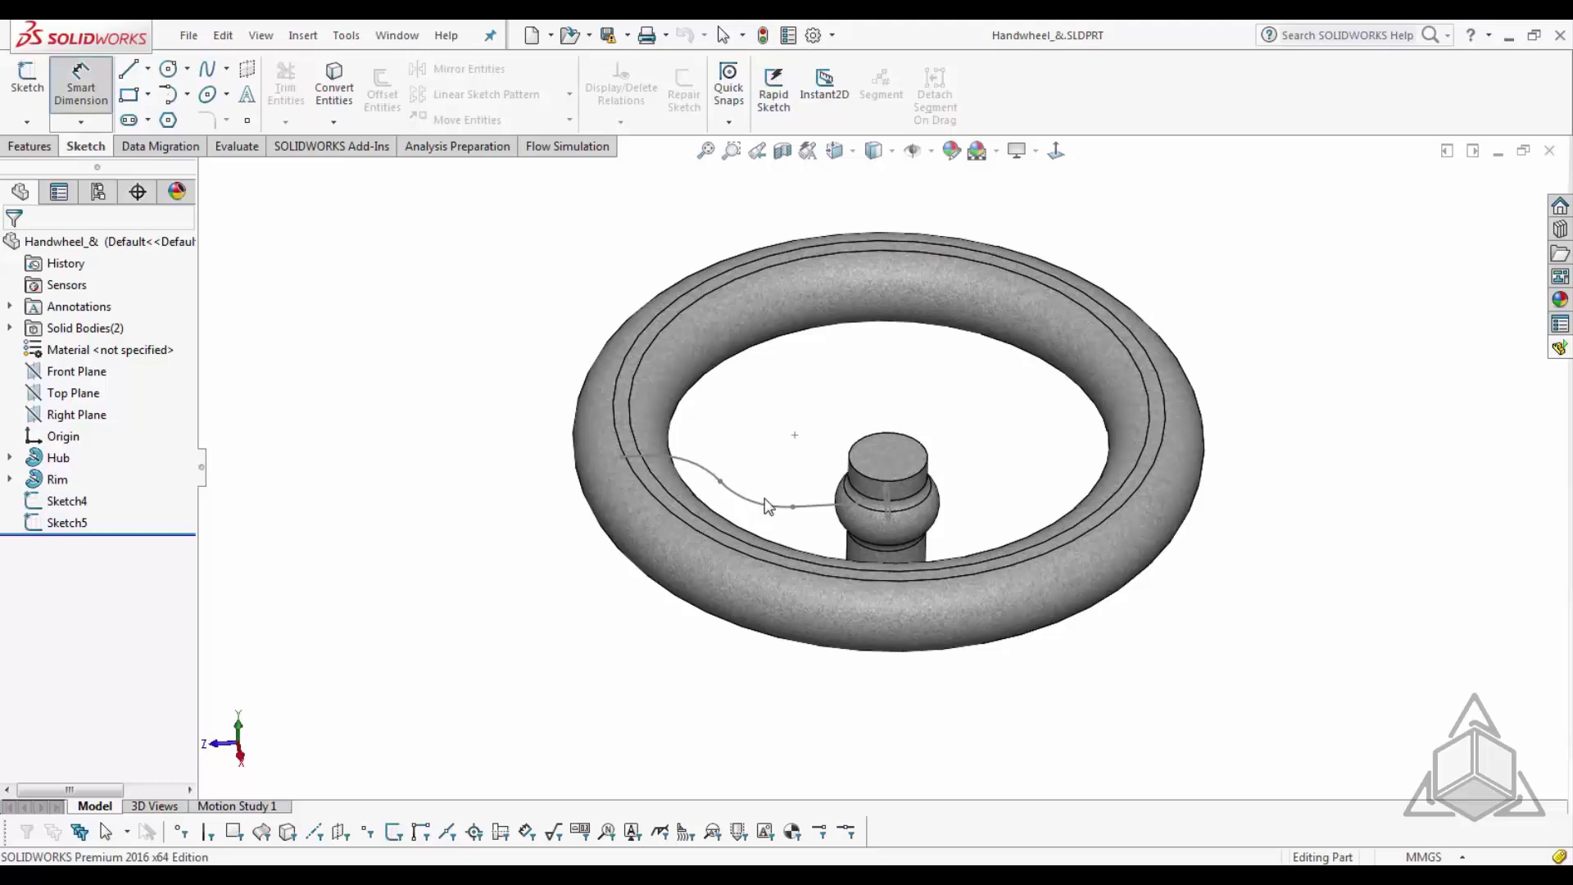
middle_drag(720, 590, 670, 508)
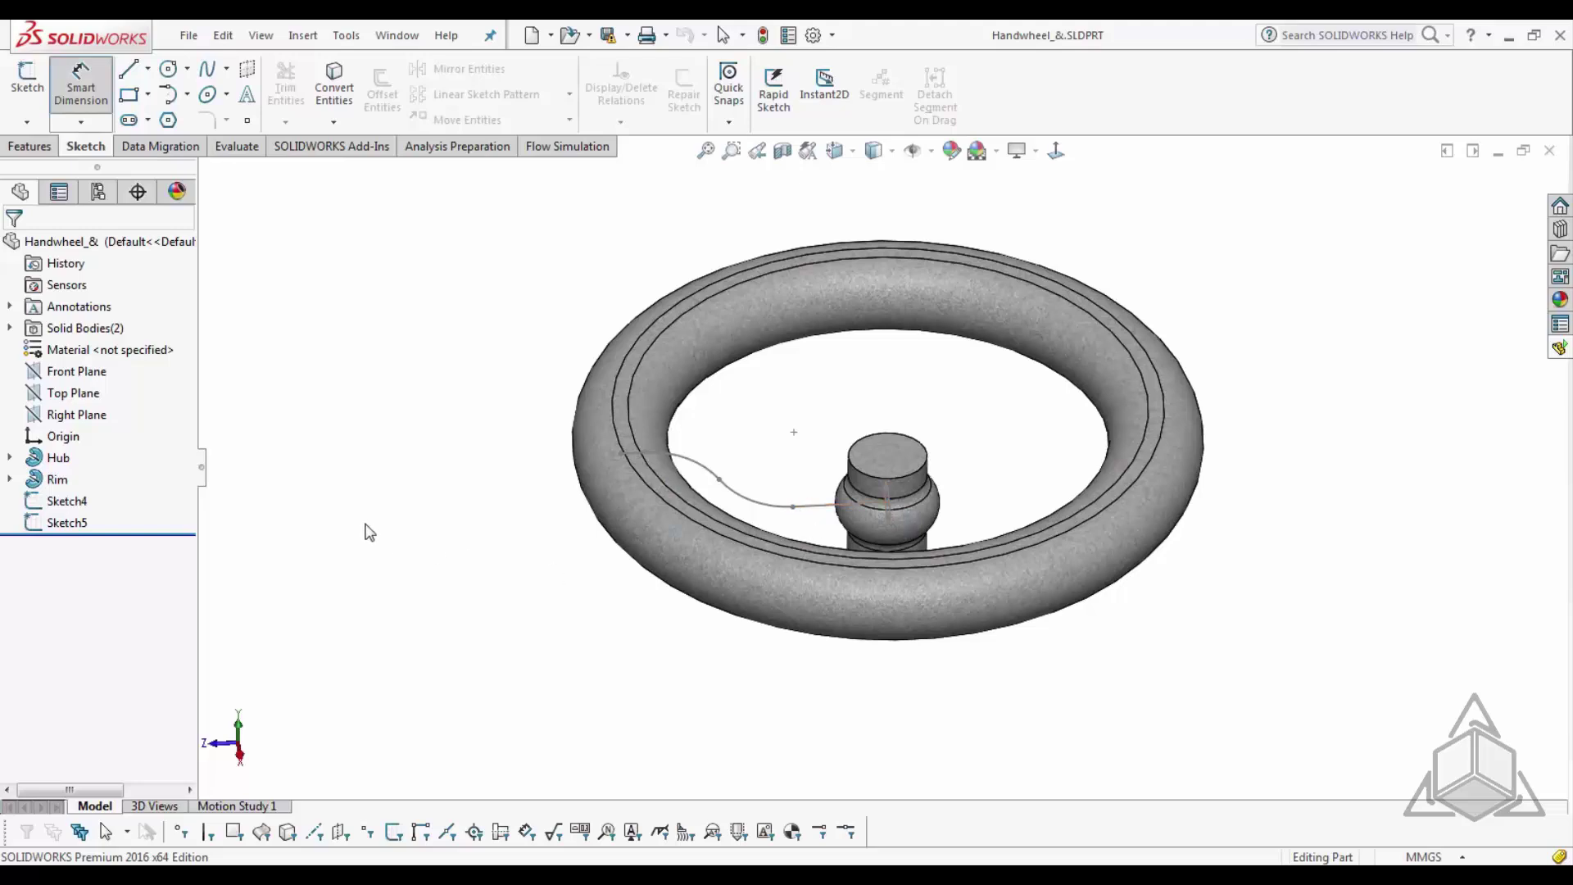
click(30, 146)
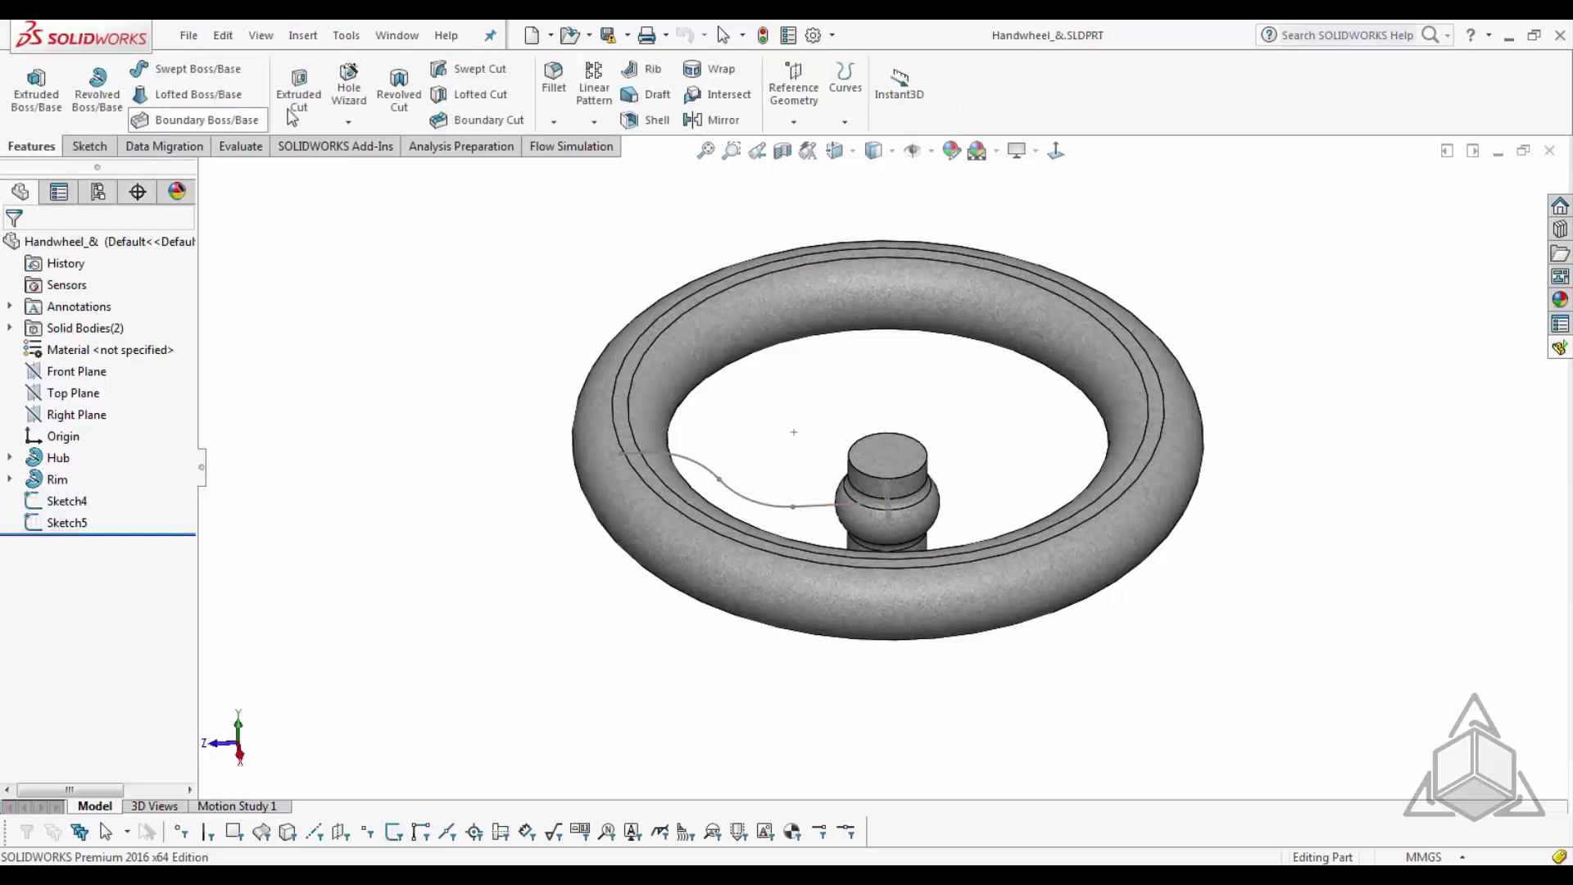
- Cancel the sweep and set Sketch4's sketch colour to cyan
click(196, 71)
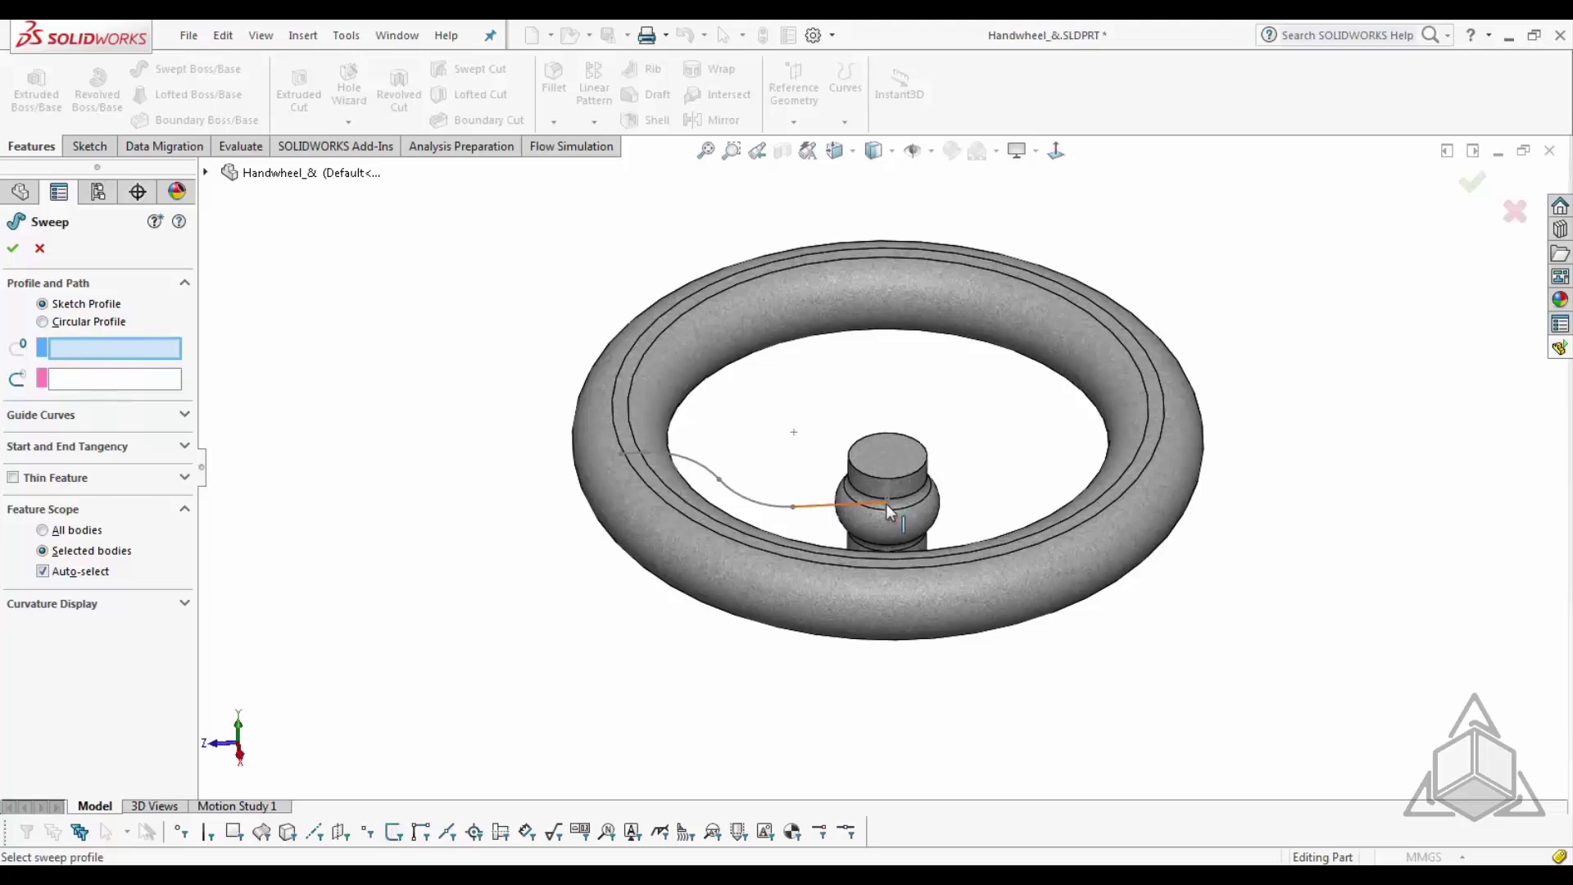
click(39, 248)
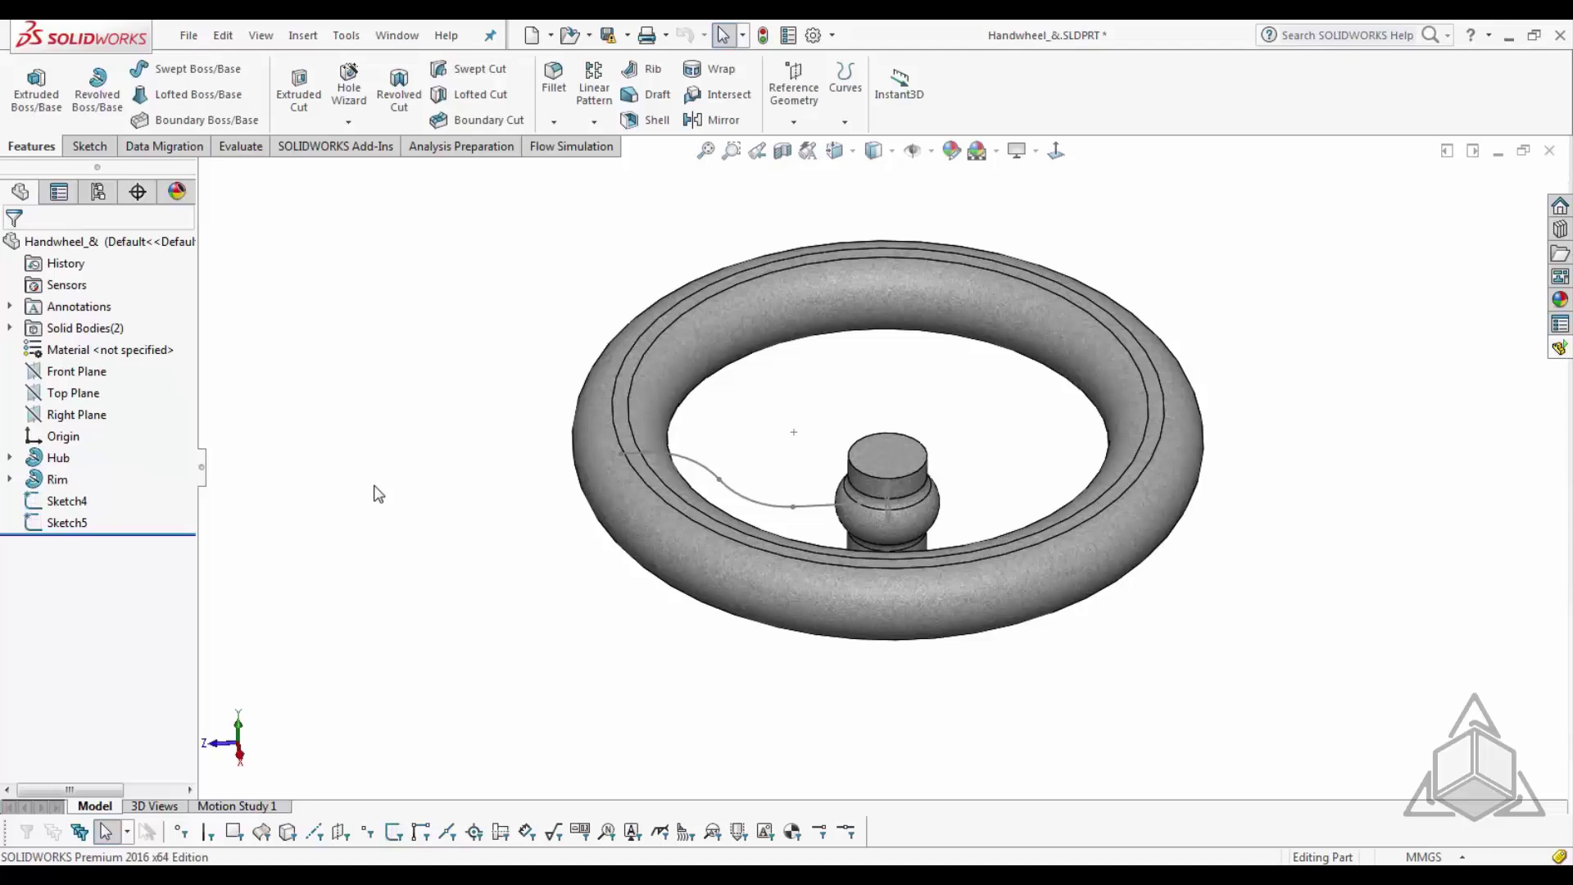
right_click(61, 502)
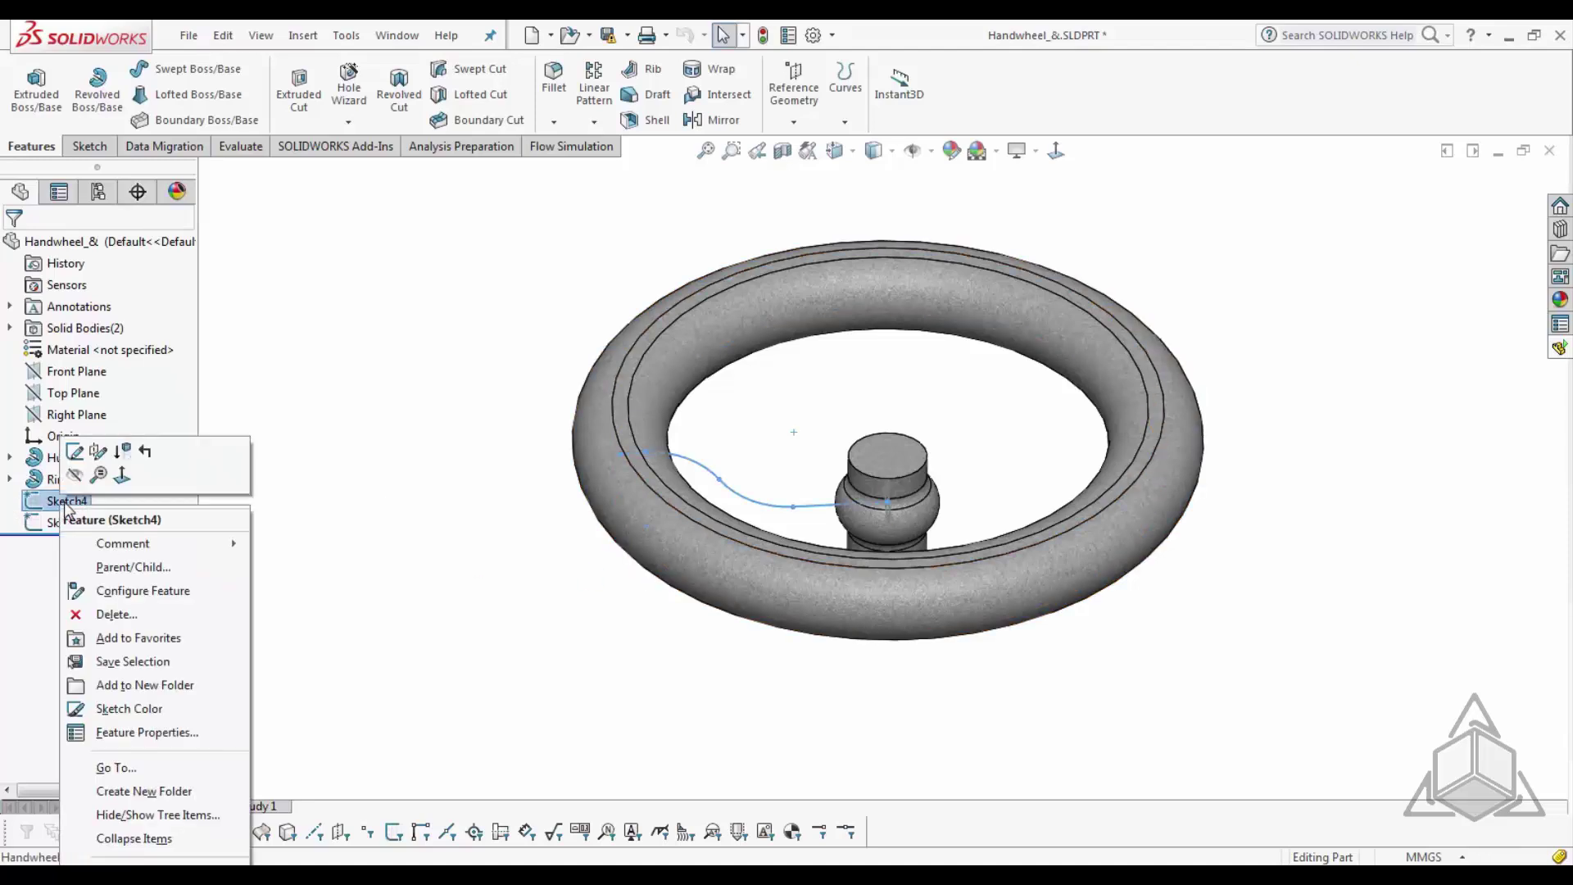
click(135, 710)
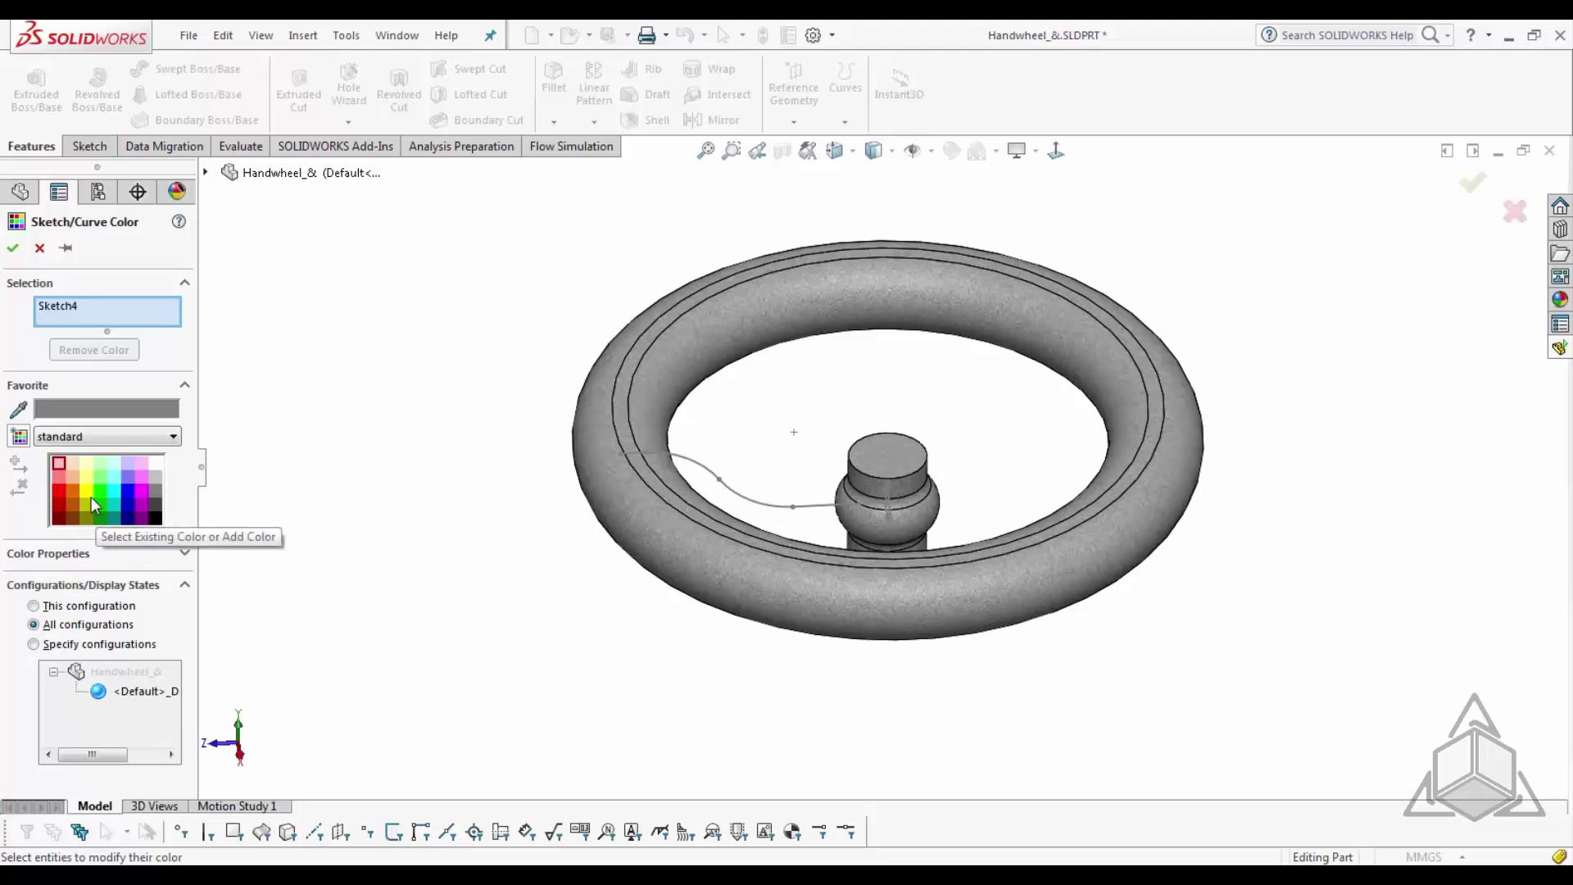
click(116, 498)
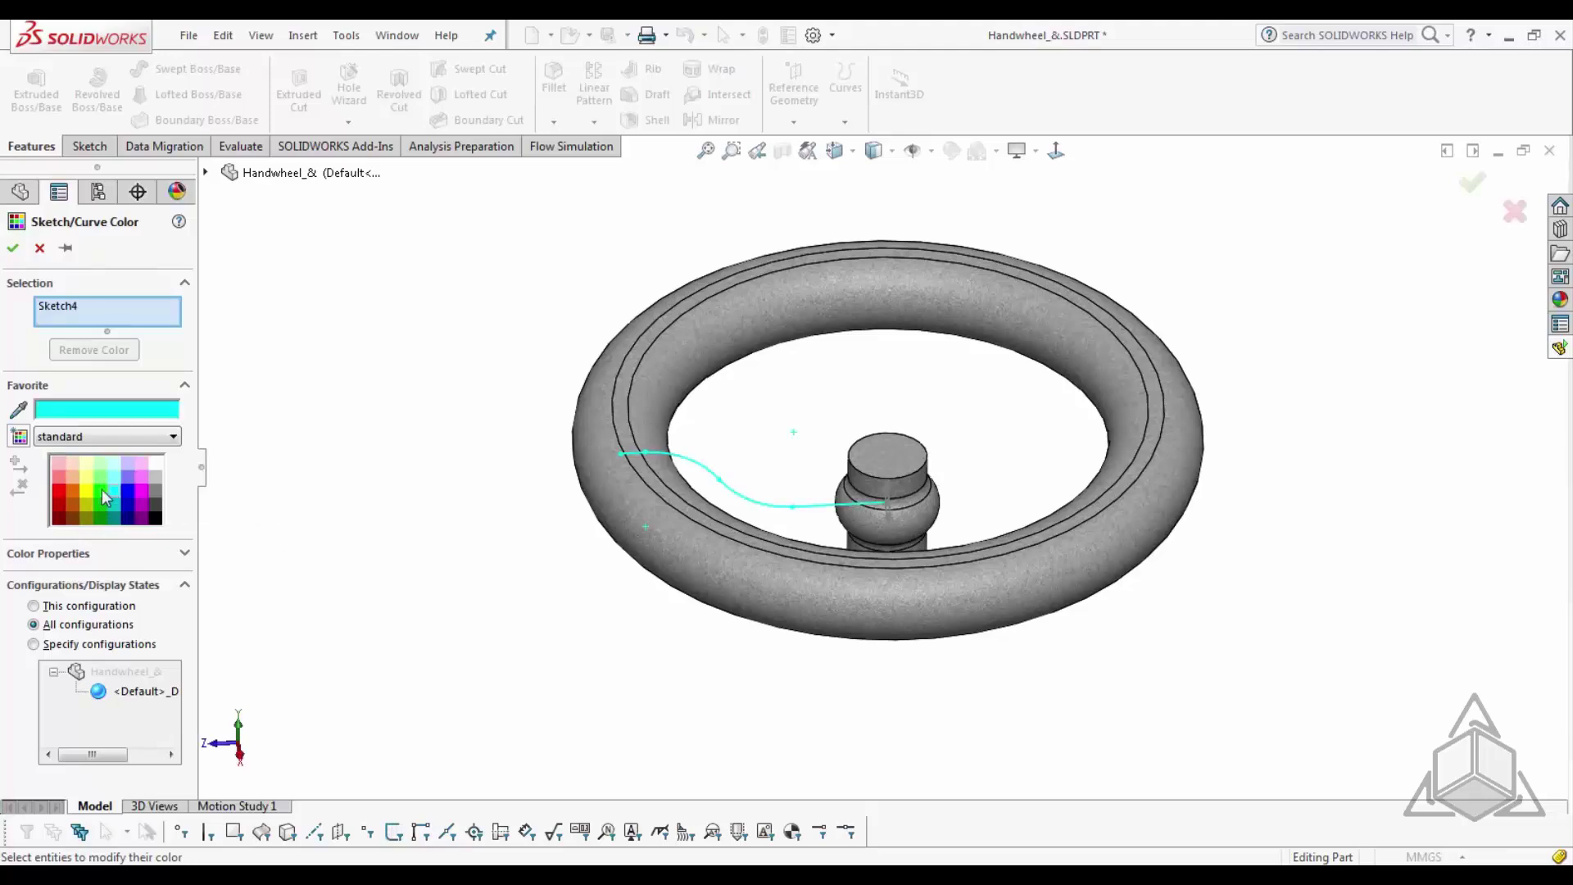
click(12, 248)
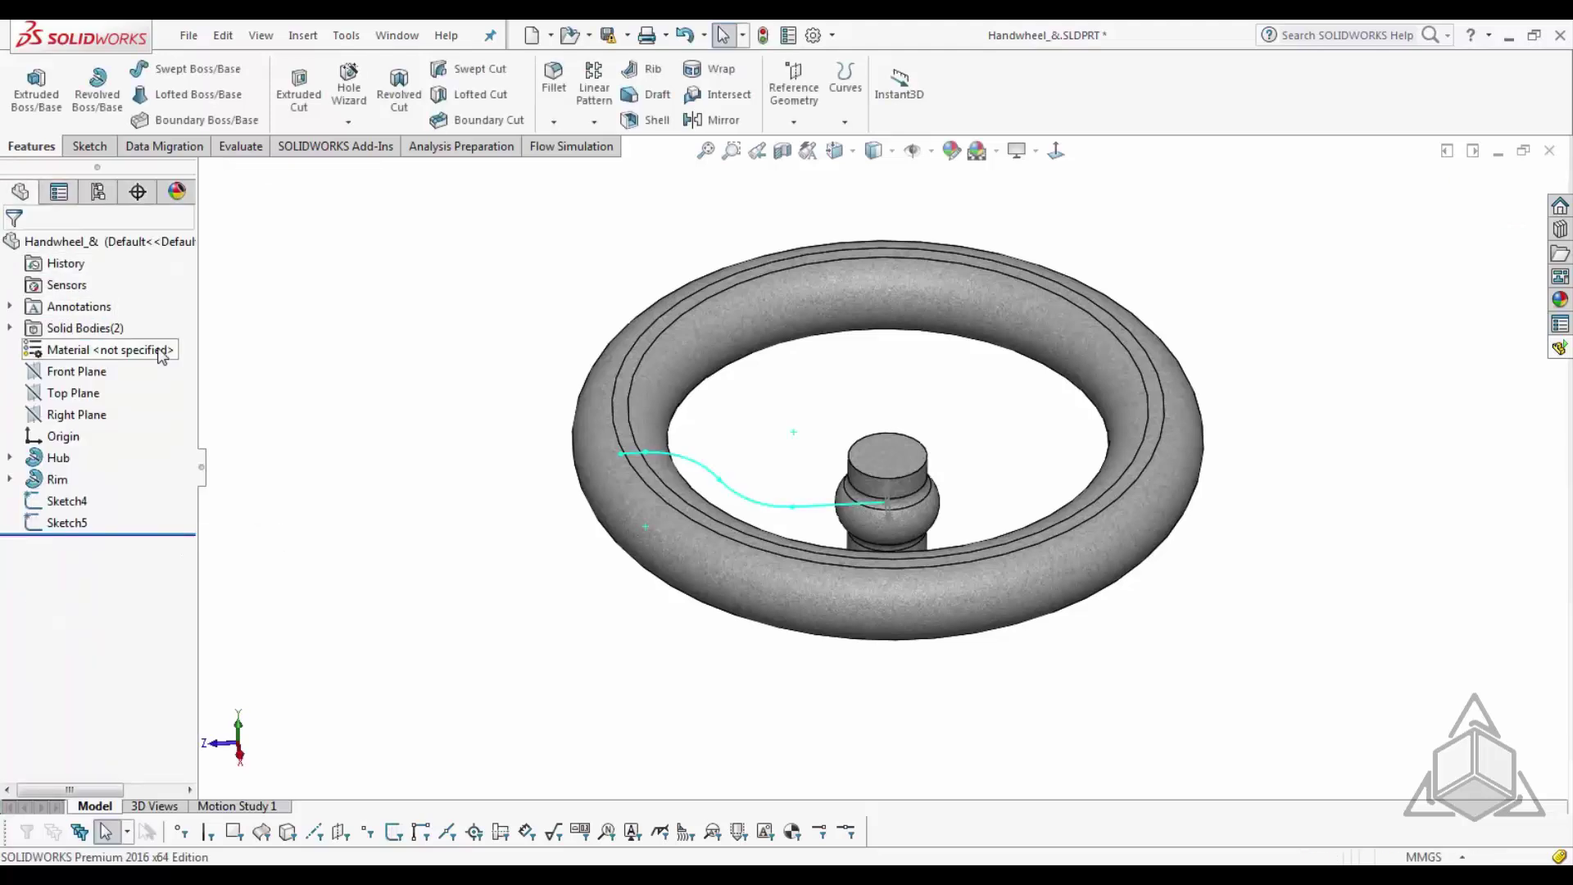
- Set Sketch5's sketch colour to magenta
right_click(78, 525)
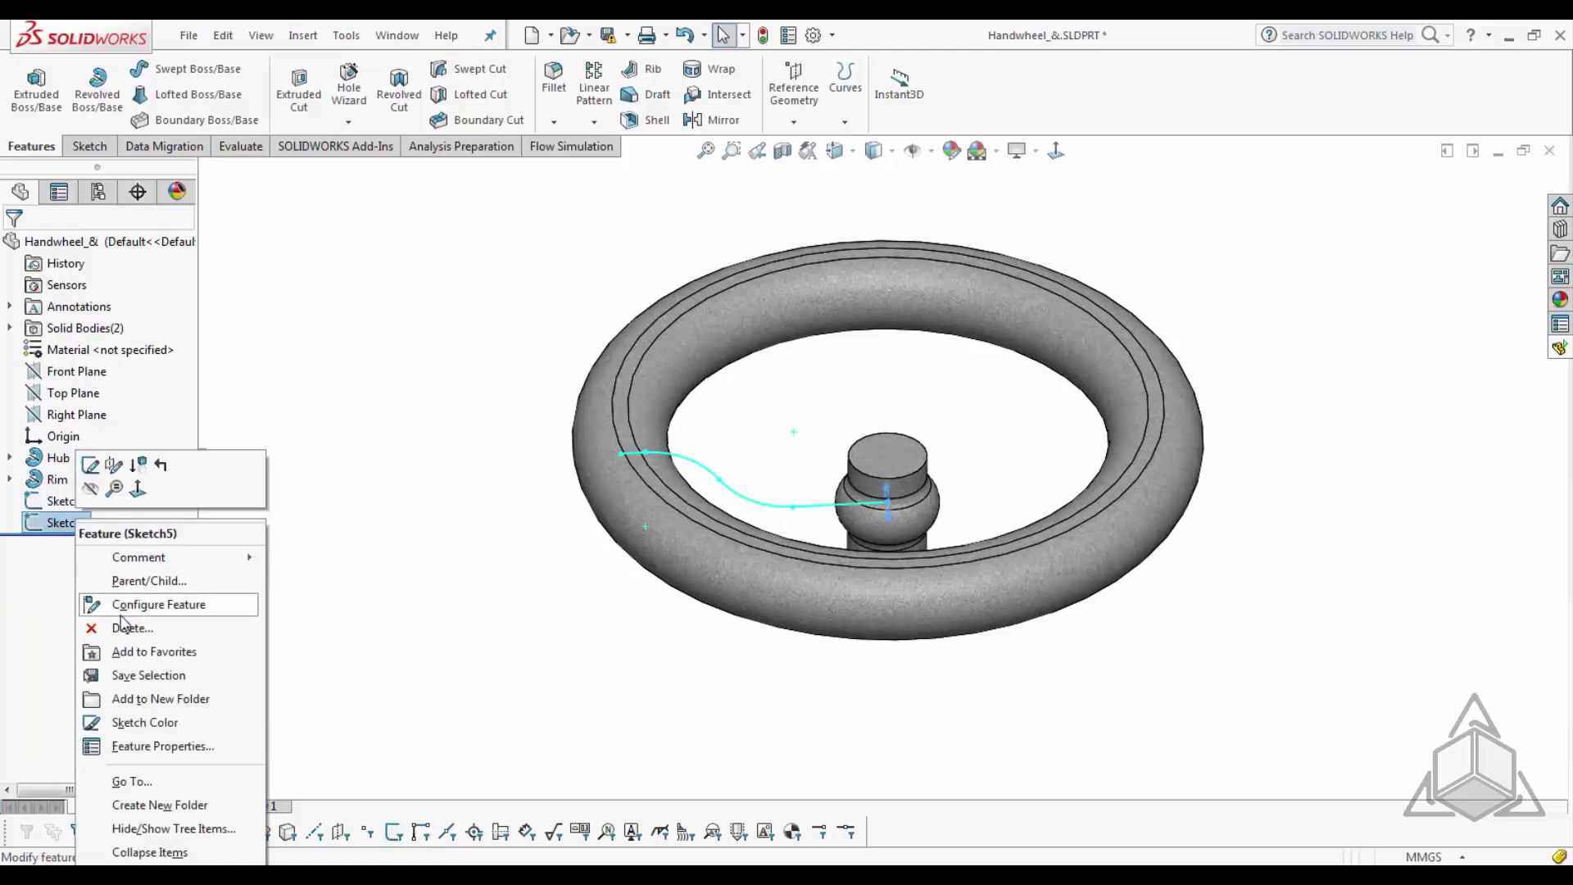
click(145, 722)
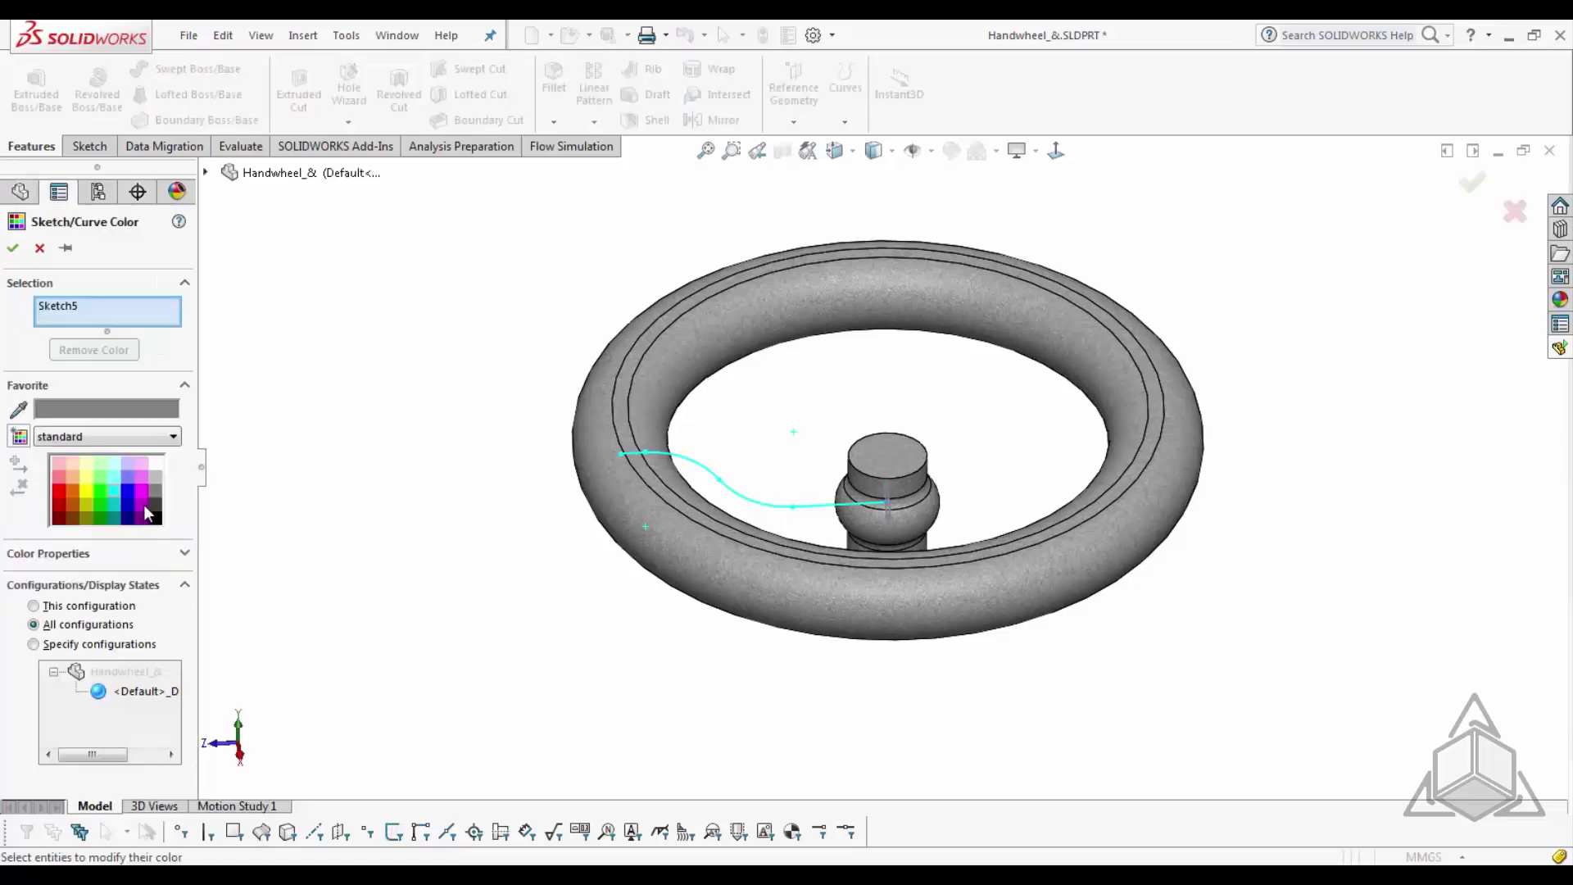
click(141, 496)
click(12, 247)
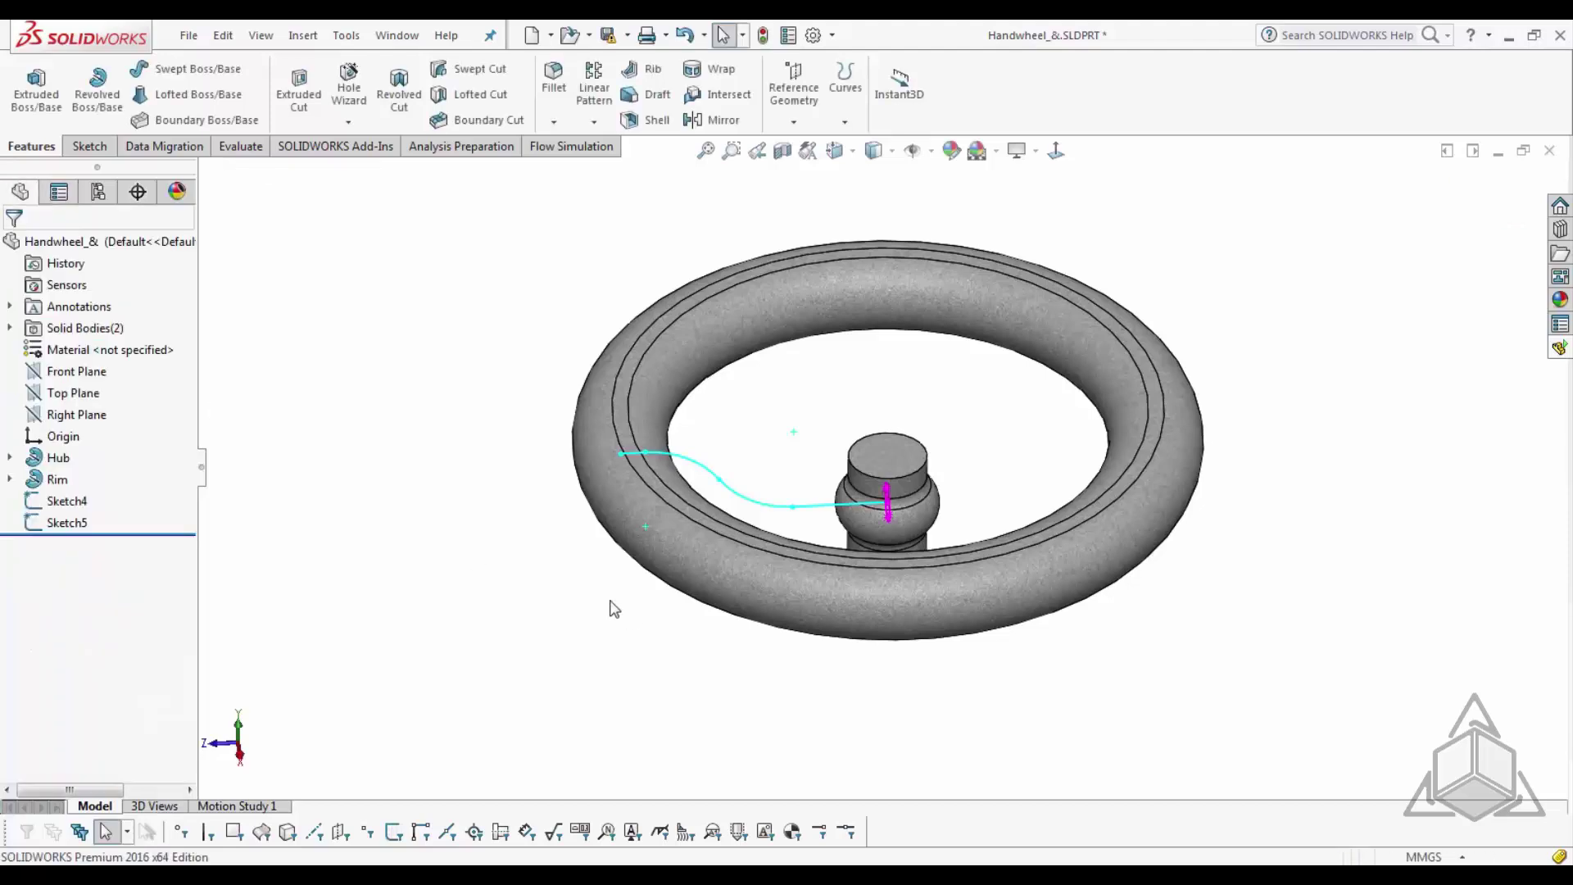
mouse_move(558, 568)
middle_down()
mouse_move(590, 549)
mouse_move(573, 573)
middle_up()
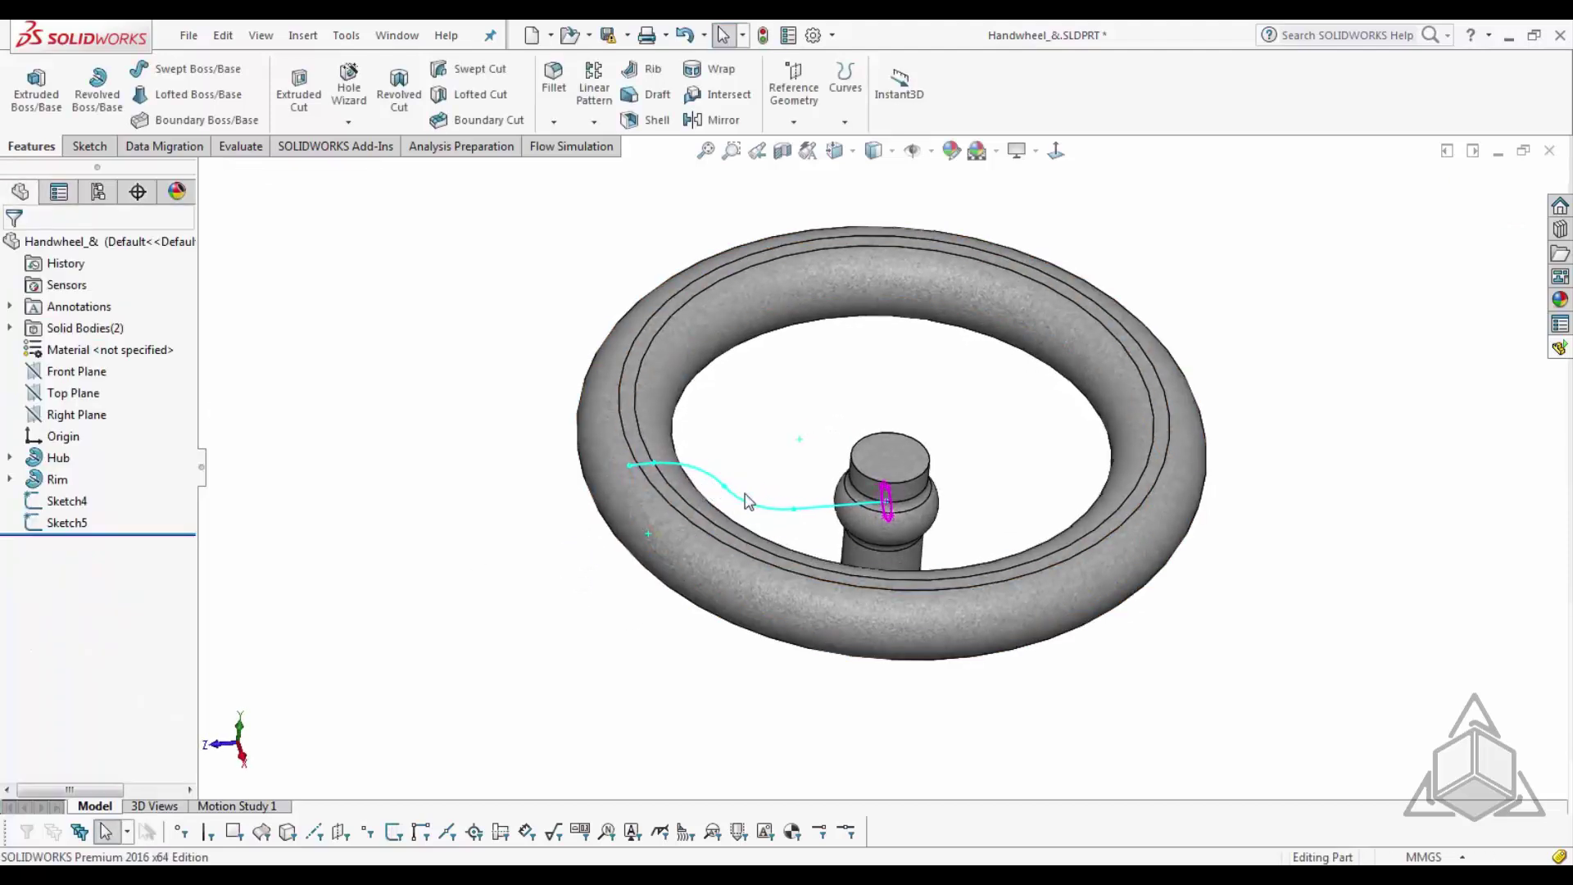
- Sweep the closed profile sketch along the cyan Sketch4 path to create the Sweep1 spoke
click(185, 70)
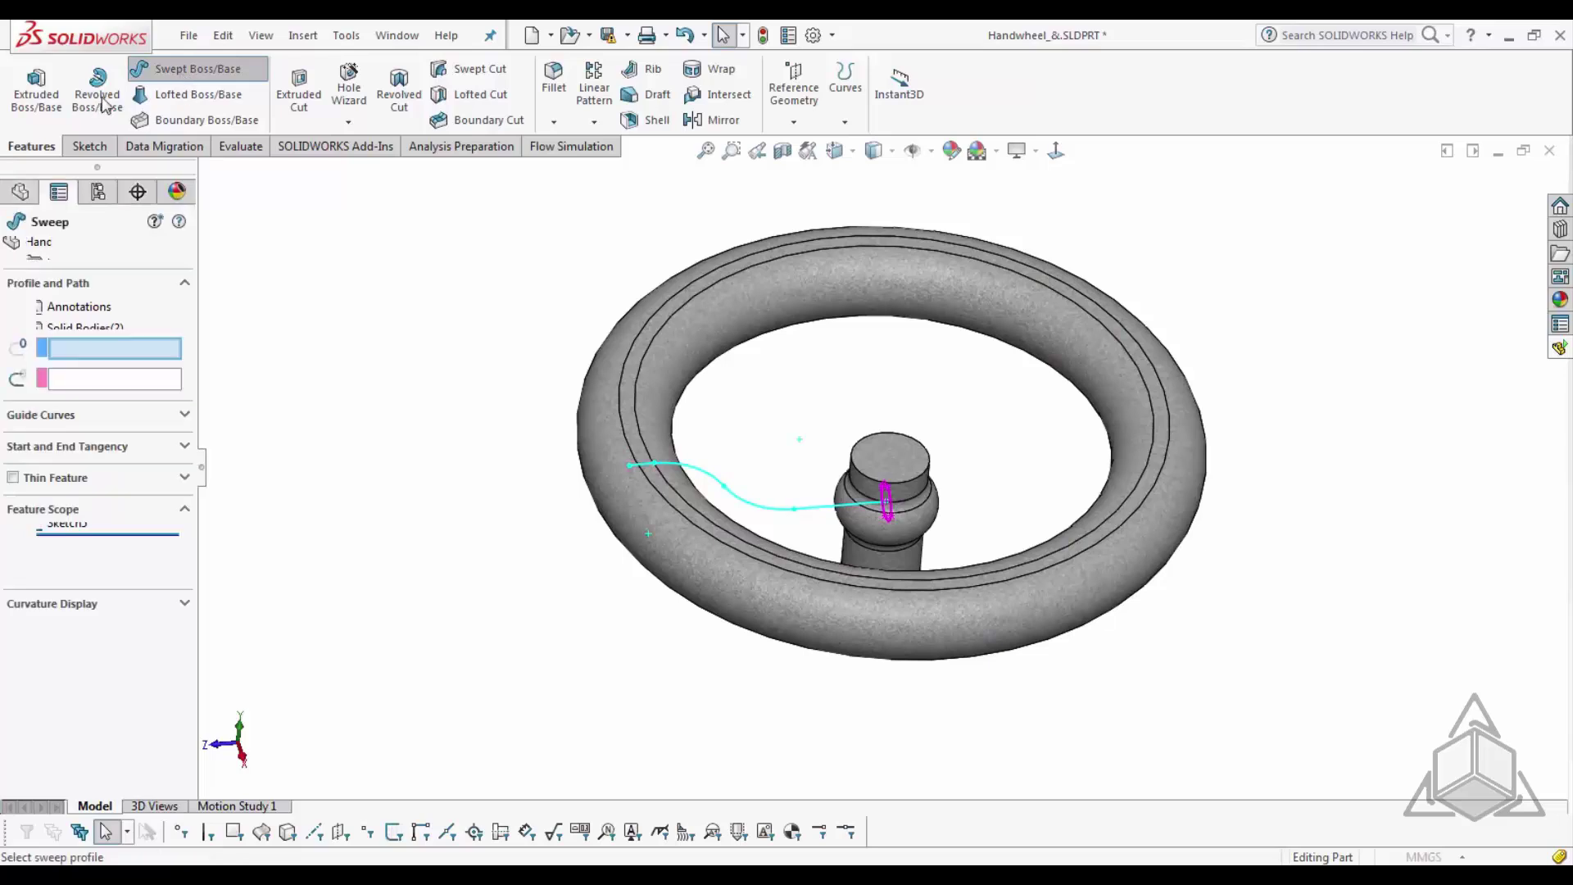
click(892, 506)
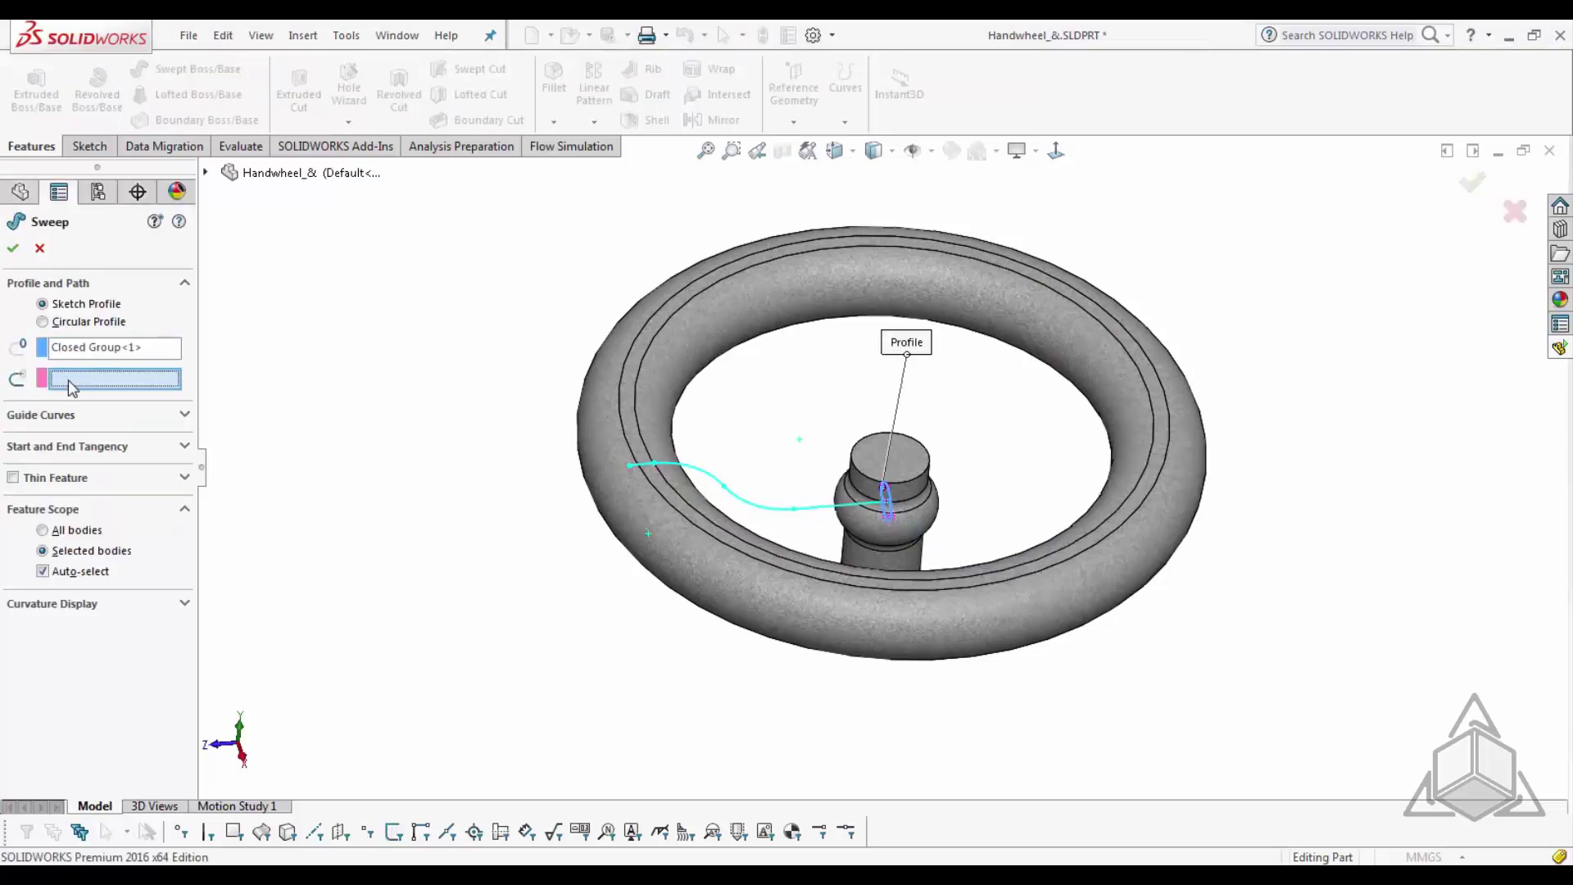
click(822, 507)
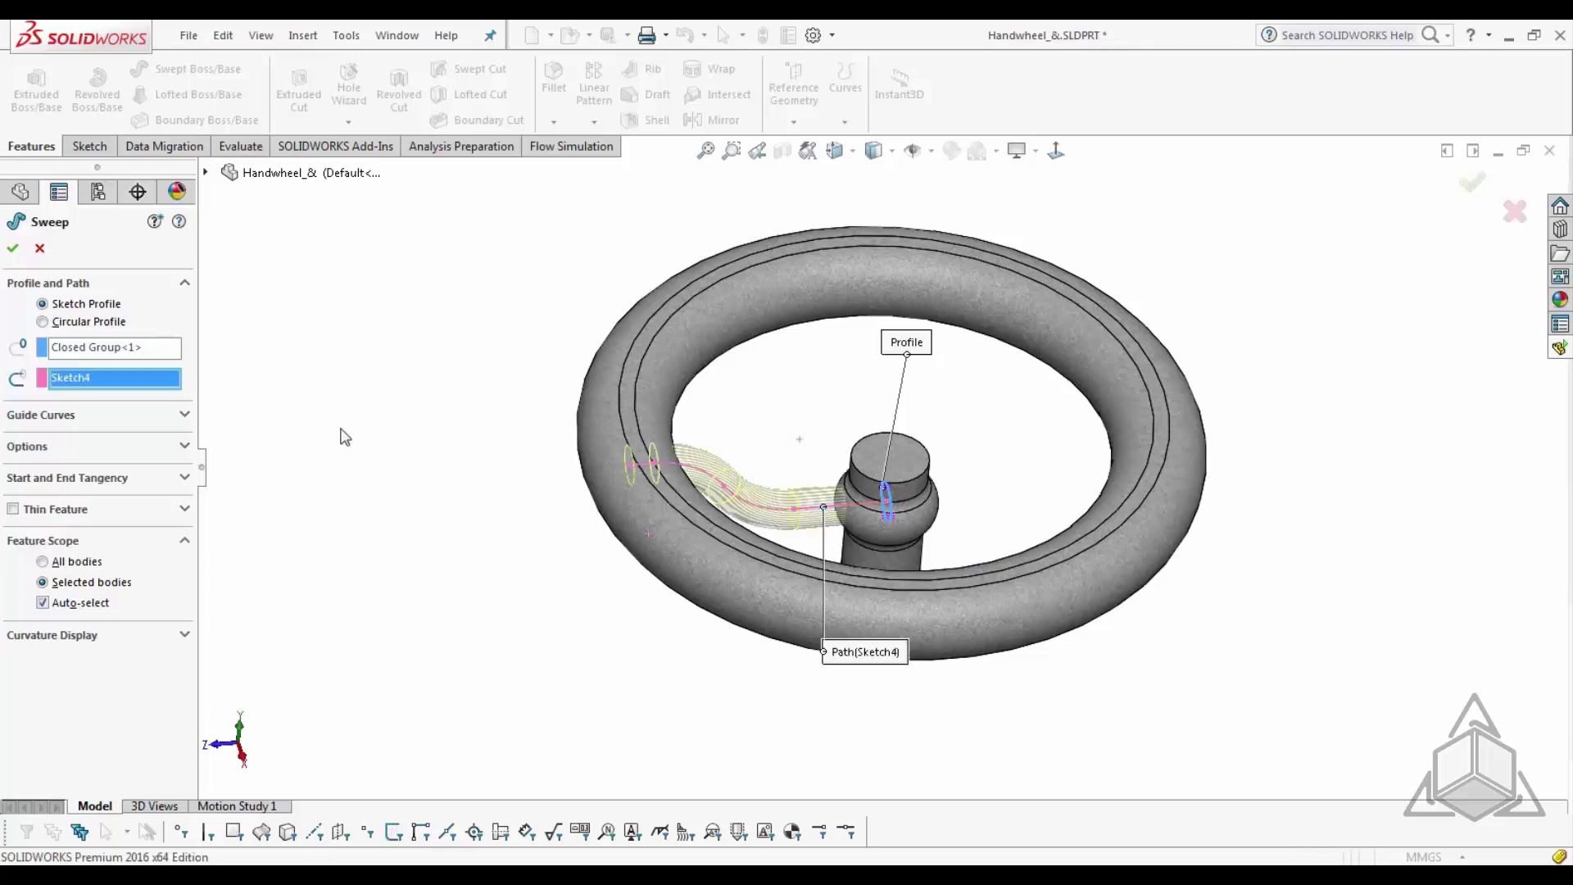
click(12, 248)
middle_drag(667, 626, 560, 636)
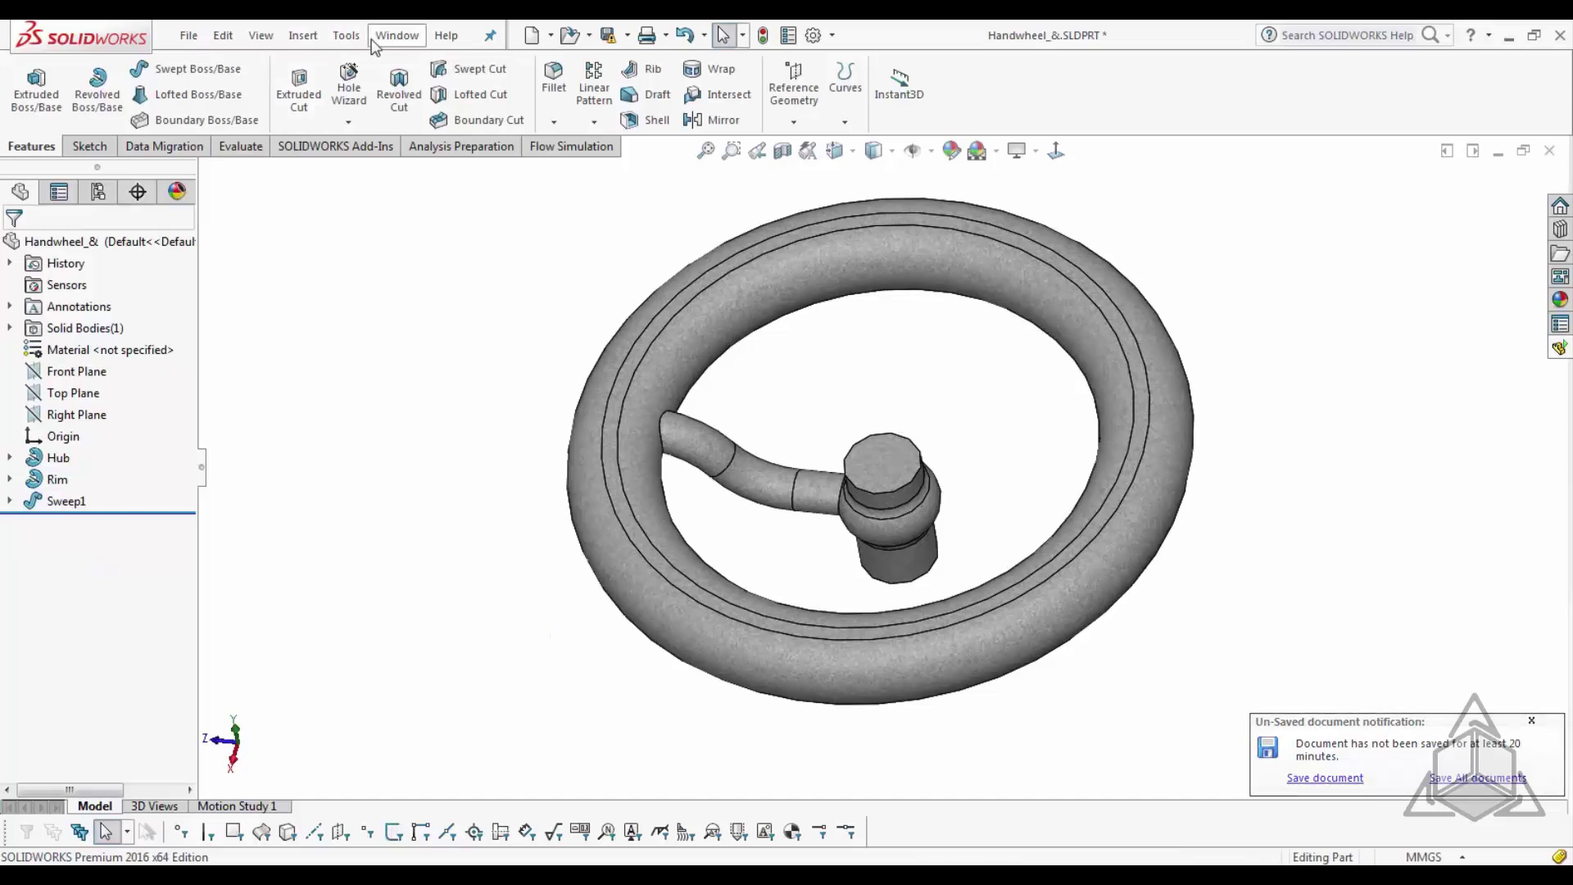
click(398, 35)
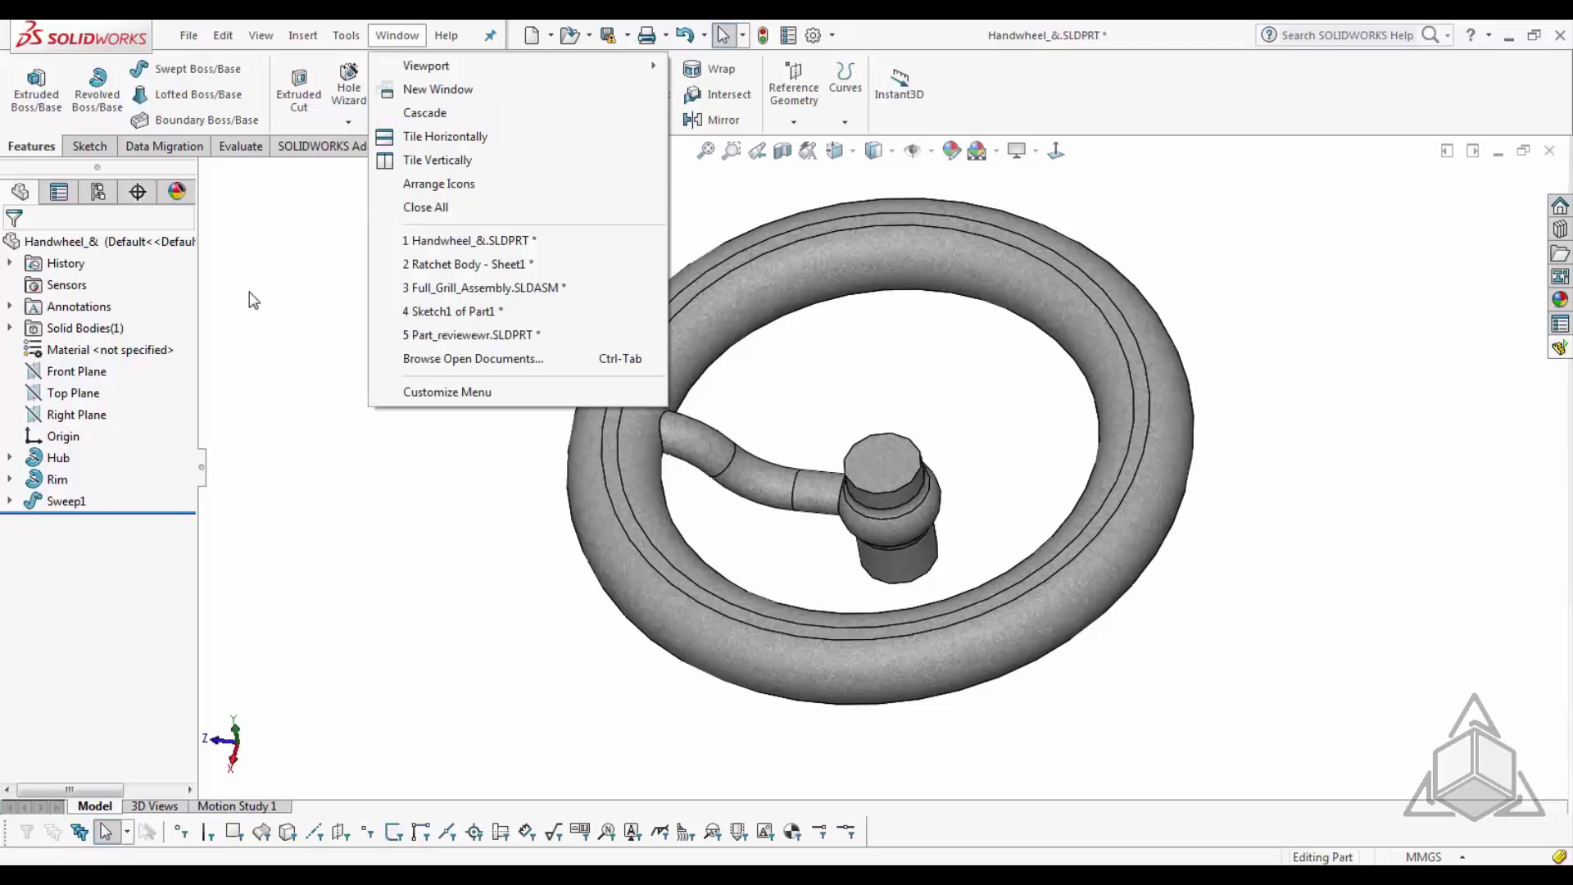
- Switch to Full_Grill_Assembly and run Assembly Visualization, ranking components by mass
click(429, 288)
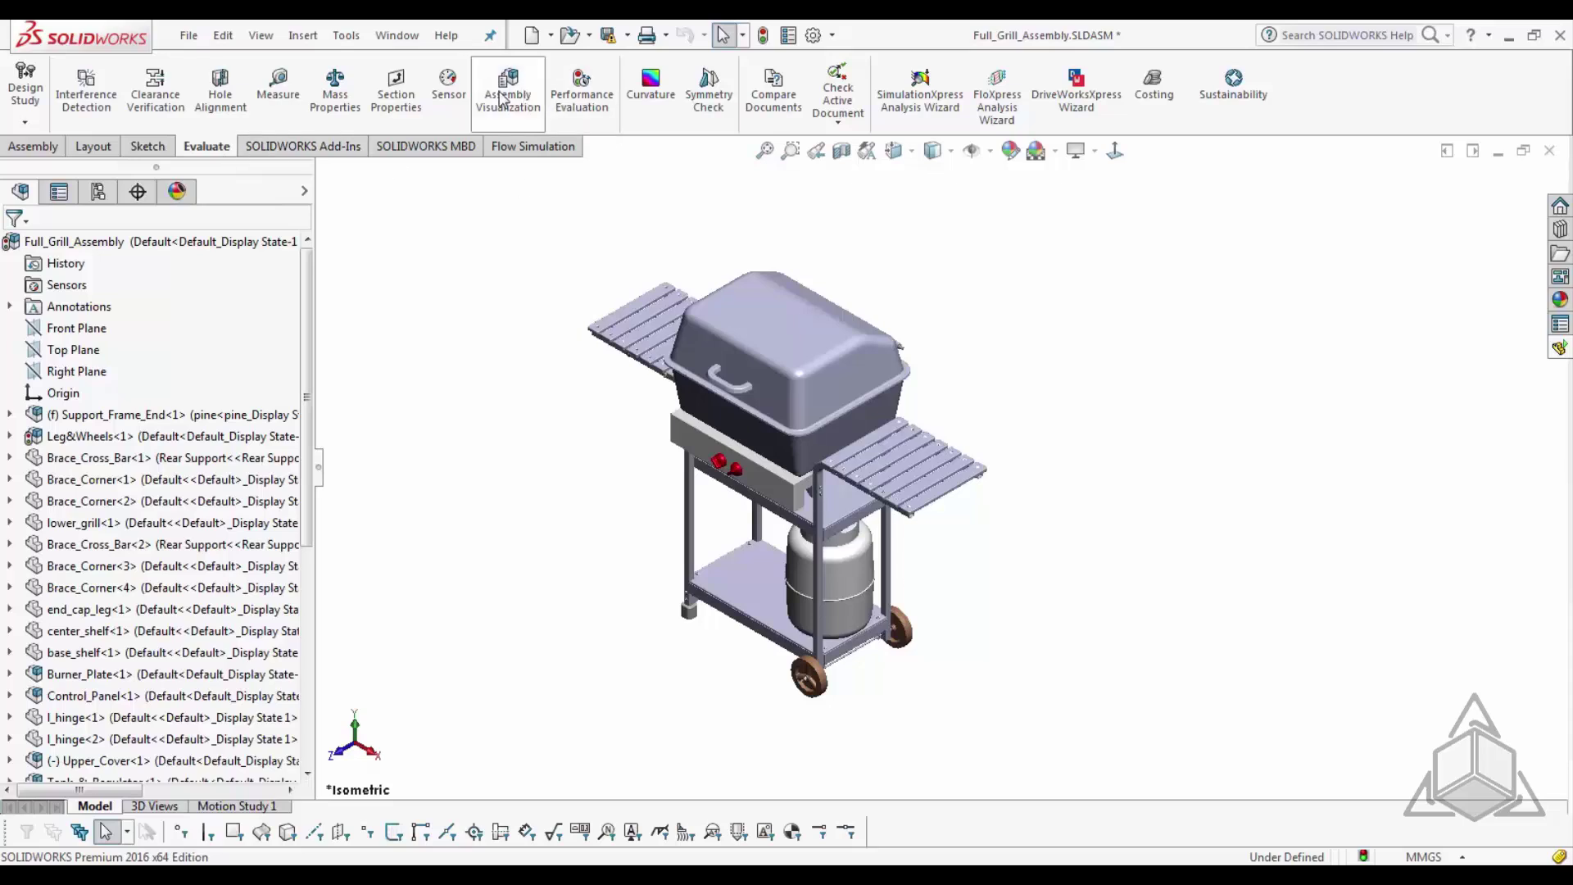
click(523, 106)
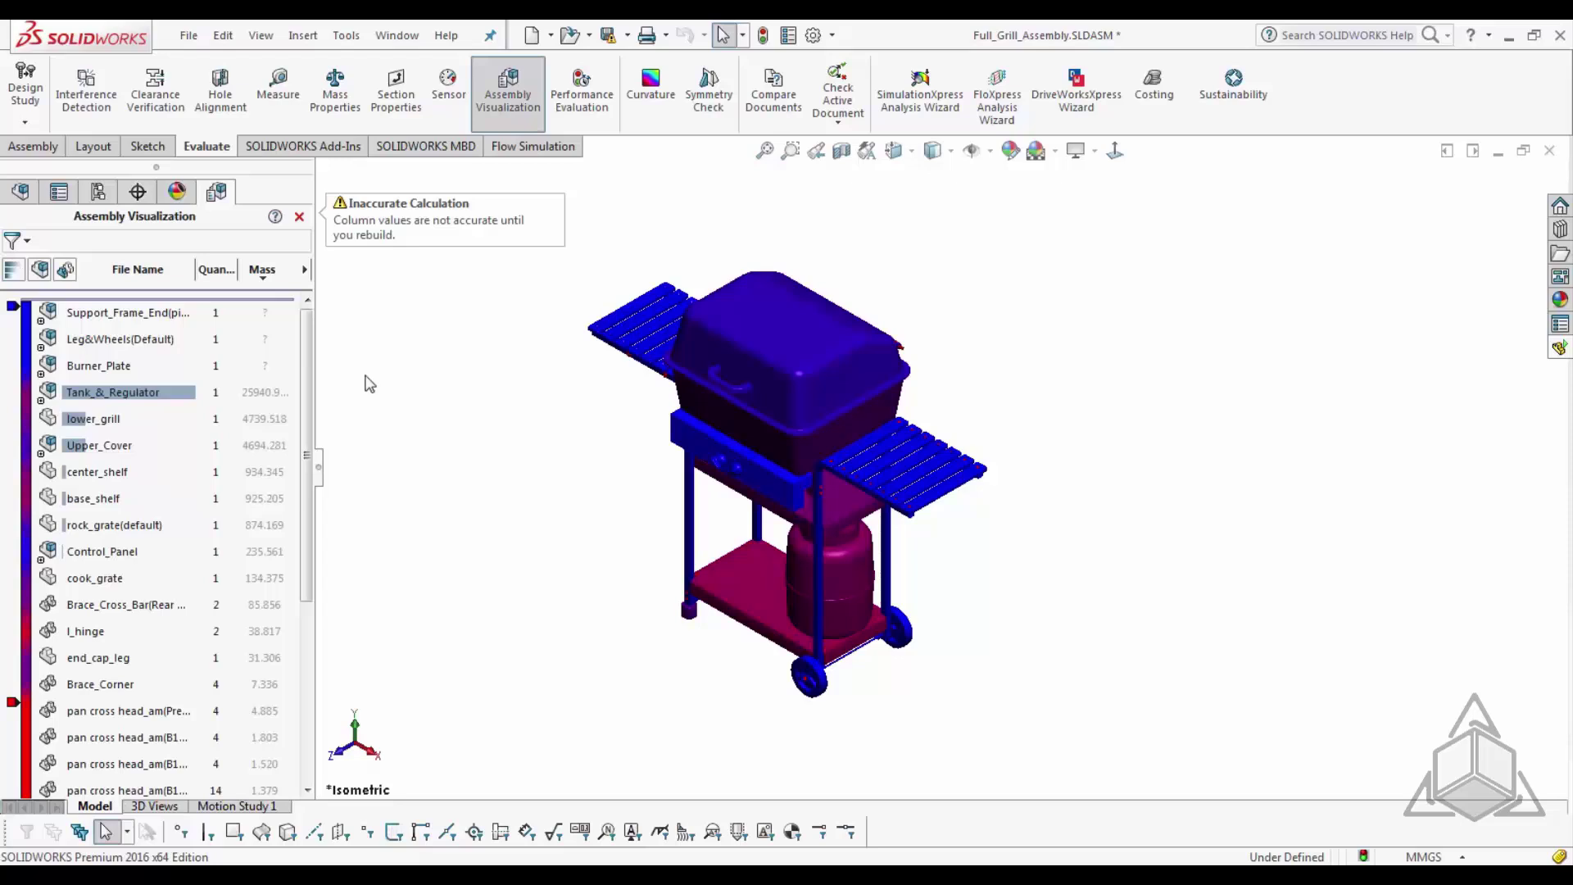
drag(304, 362, 390, 492)
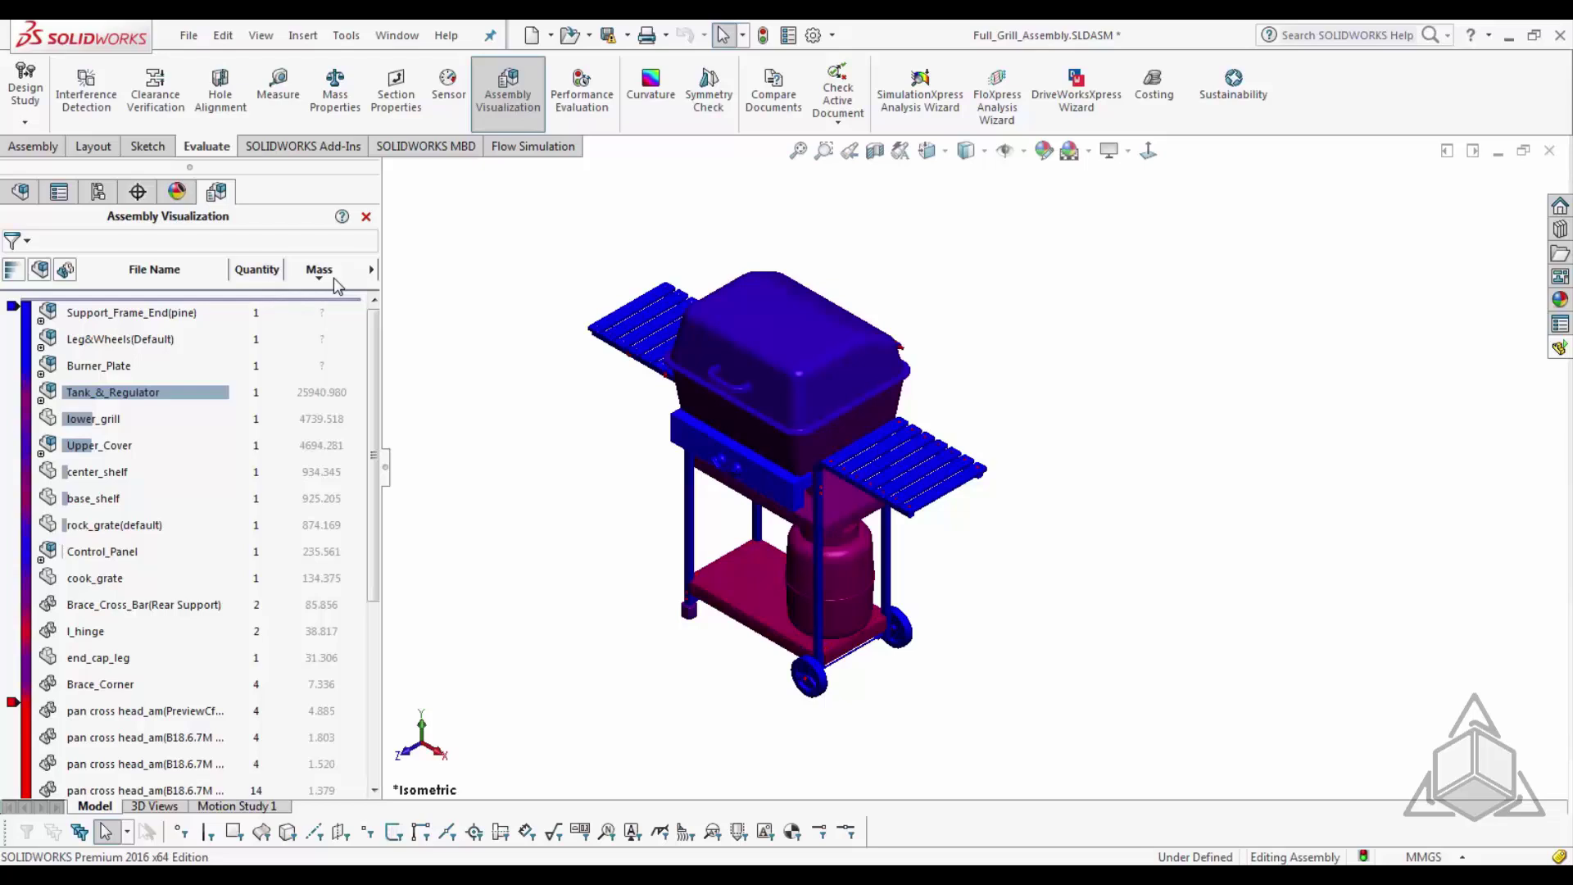
click(372, 271)
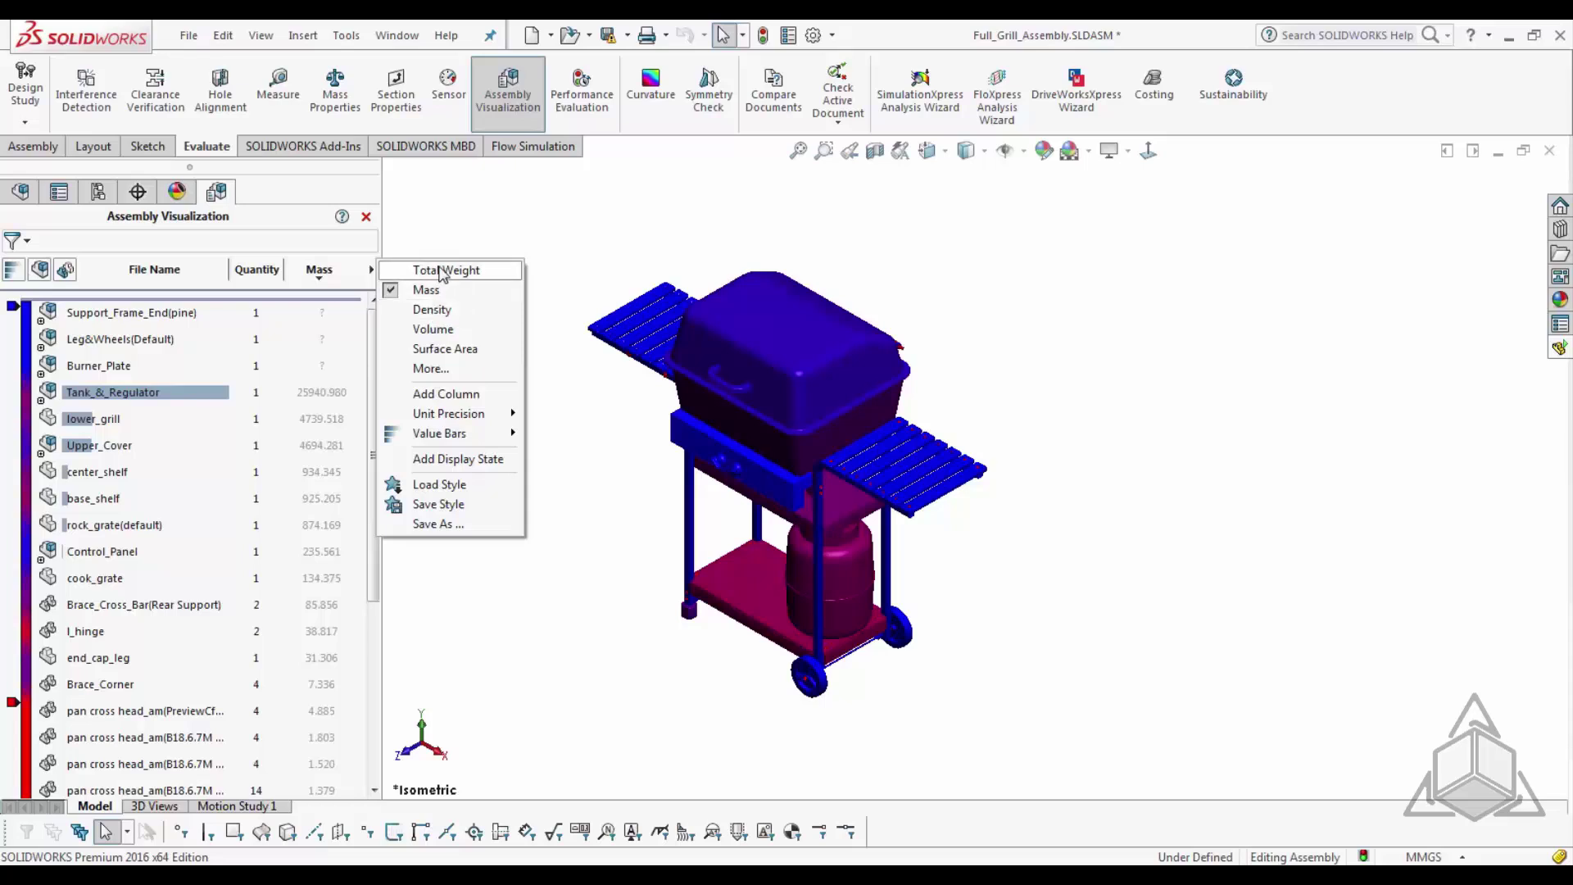
click(418, 233)
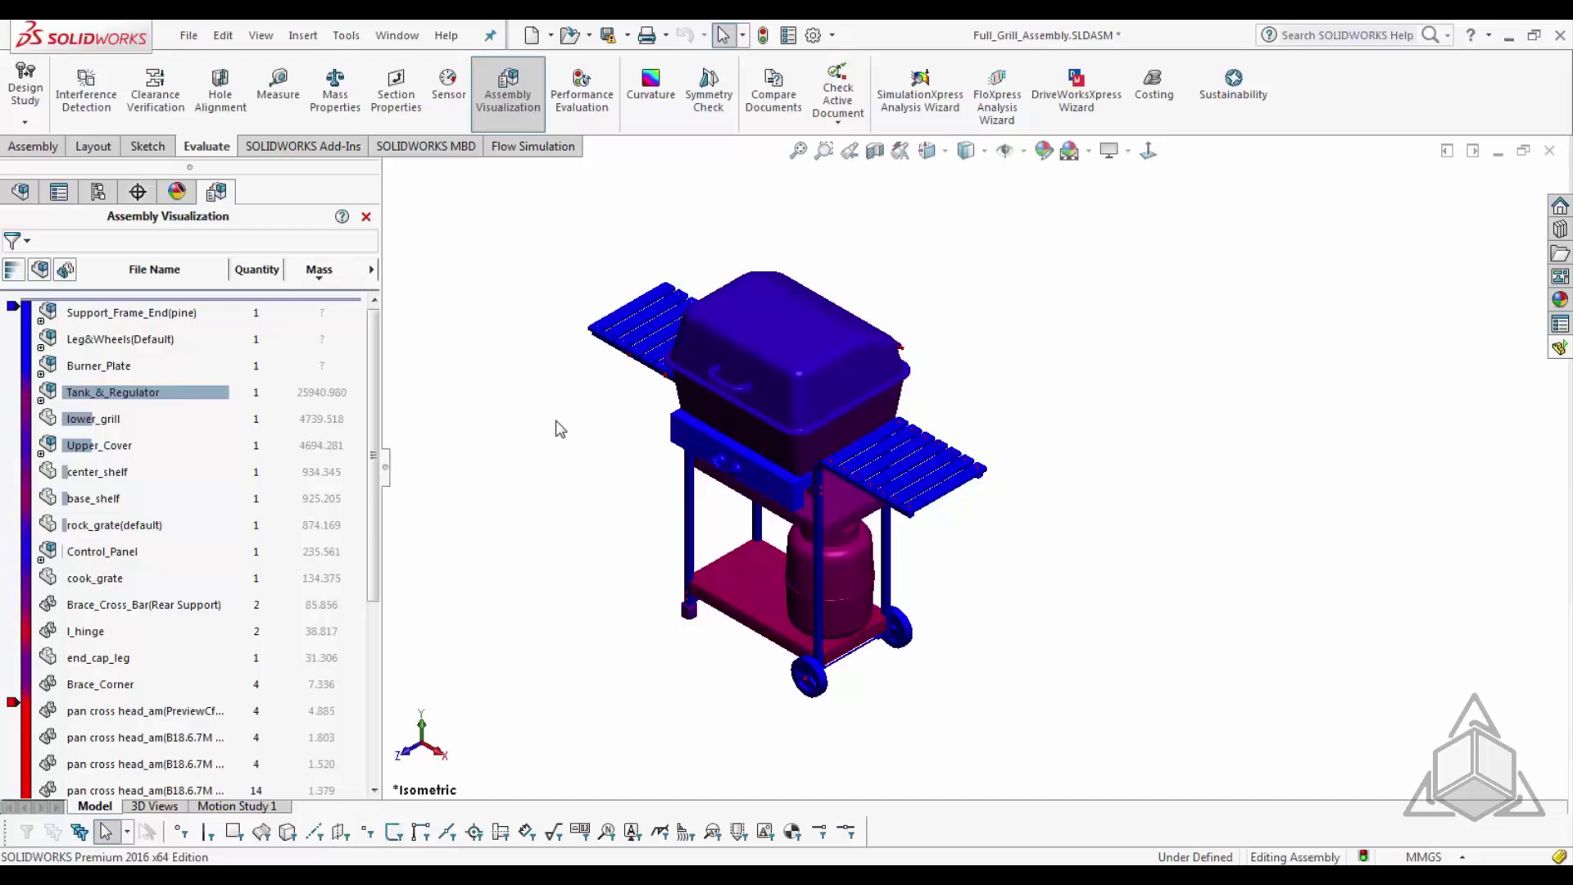
middle_drag(872, 533, 763, 515)
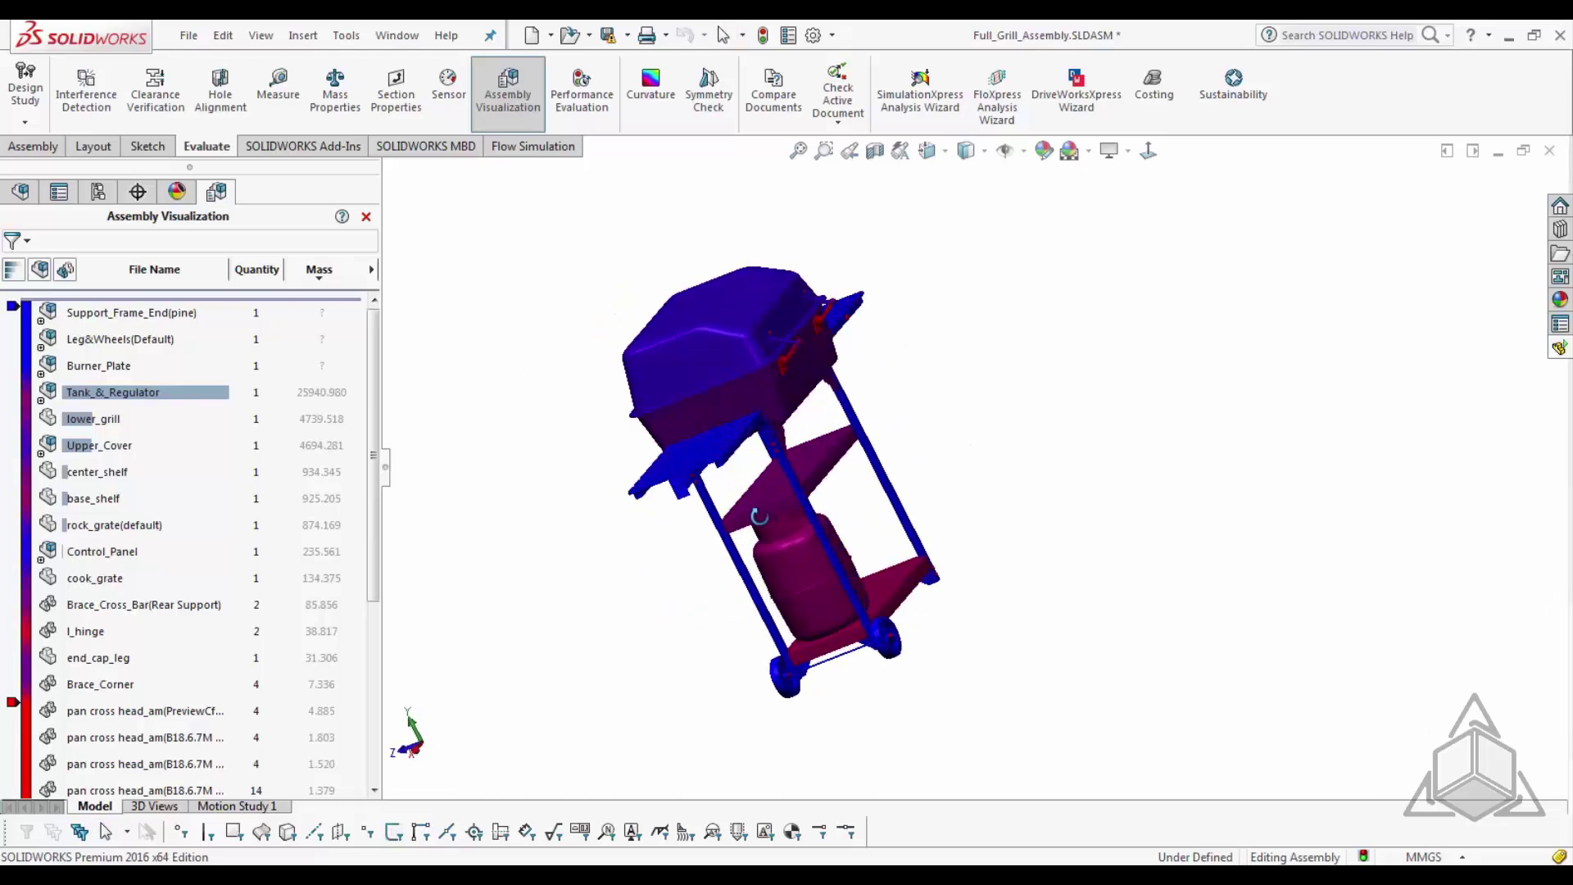
key(ctrl+7)
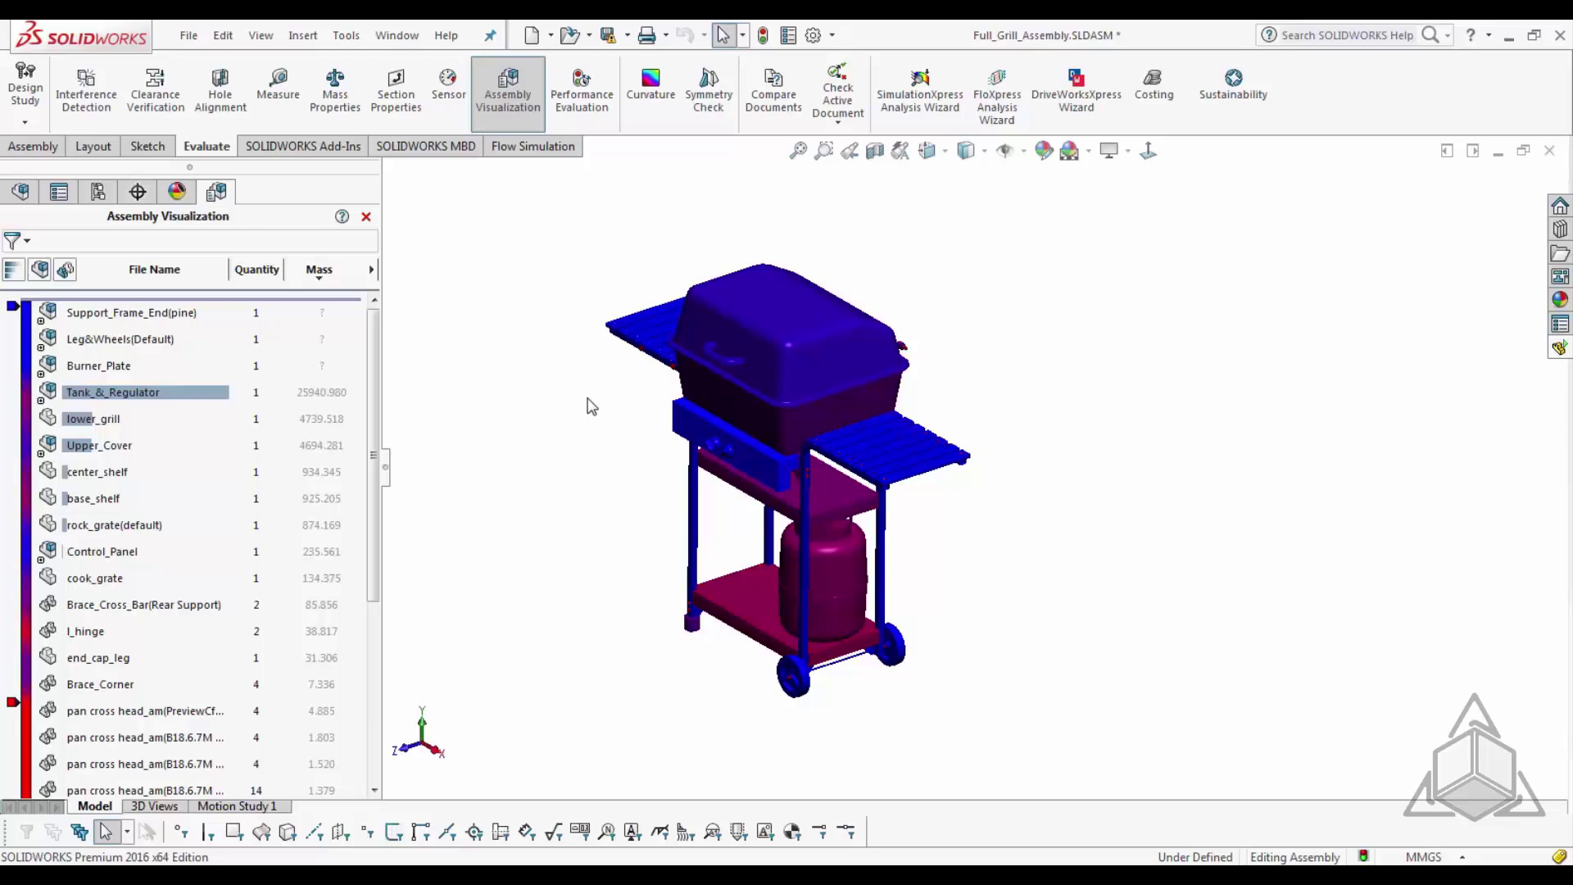
drag(374, 408, 380, 361)
click(312, 272)
click(319, 271)
scroll(328, 310, down, 1)
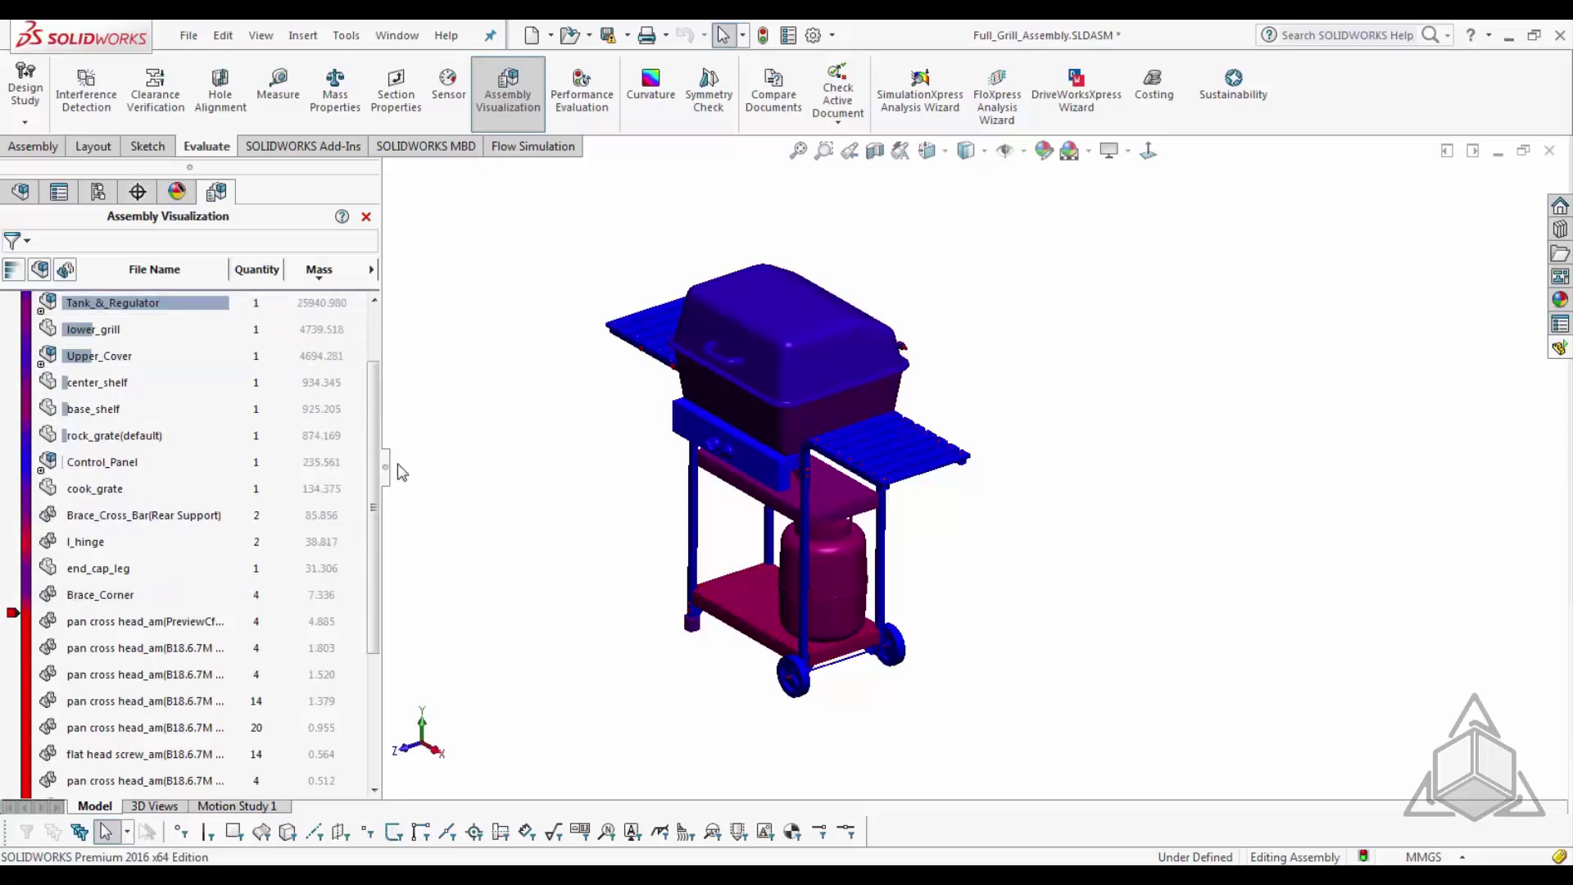
- Move the colour-bar threshold from just below Tank_&_Regulator down to lower_grill
drag(376, 464, 381, 379)
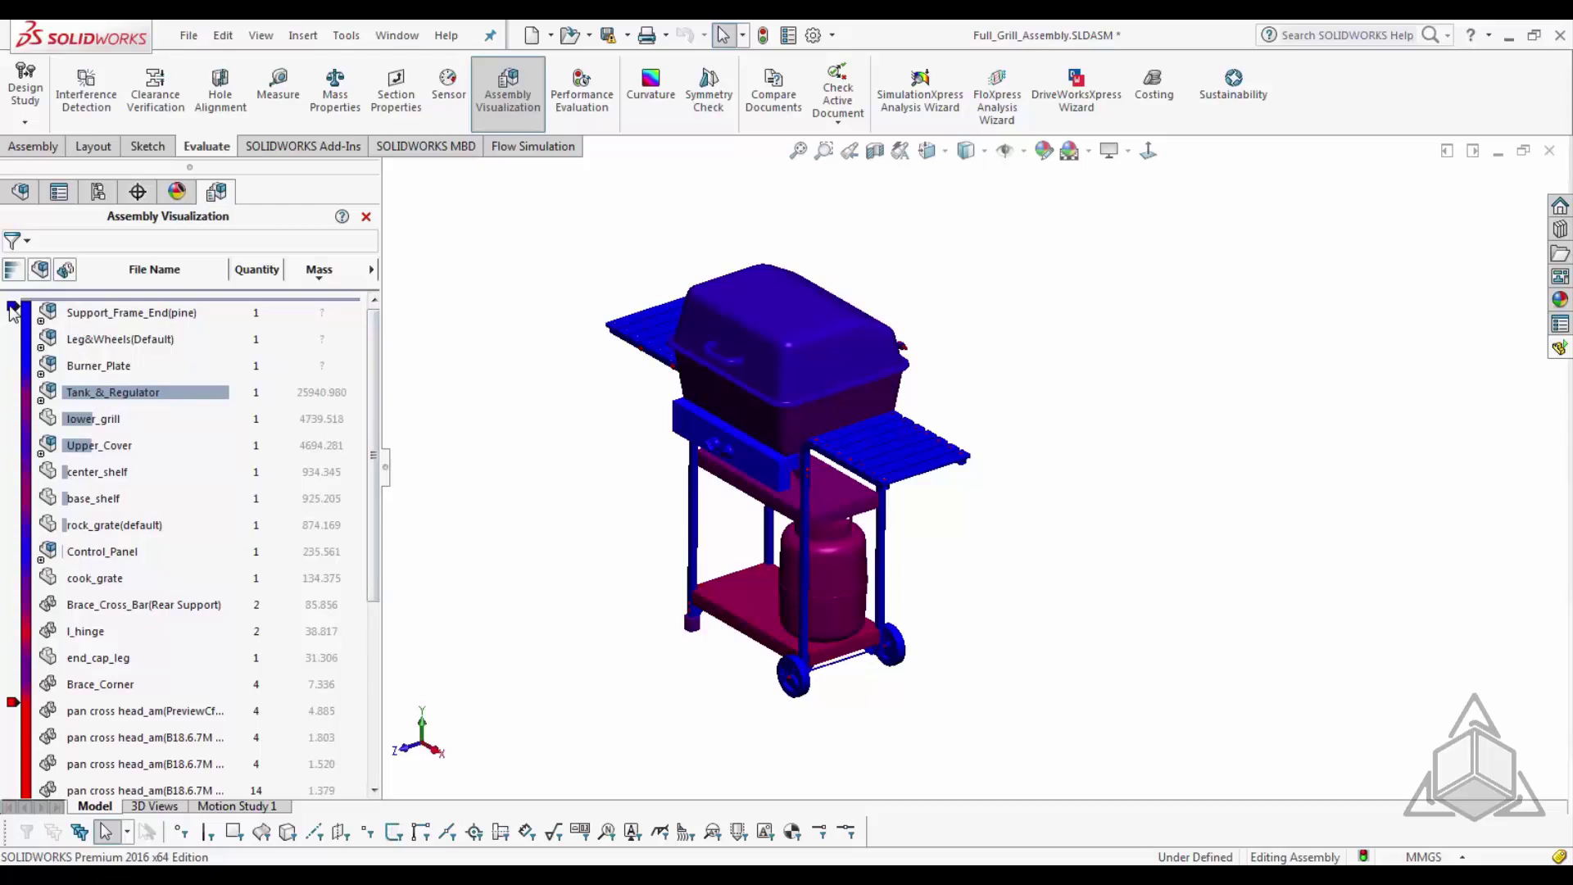
drag(12, 305, 12, 396)
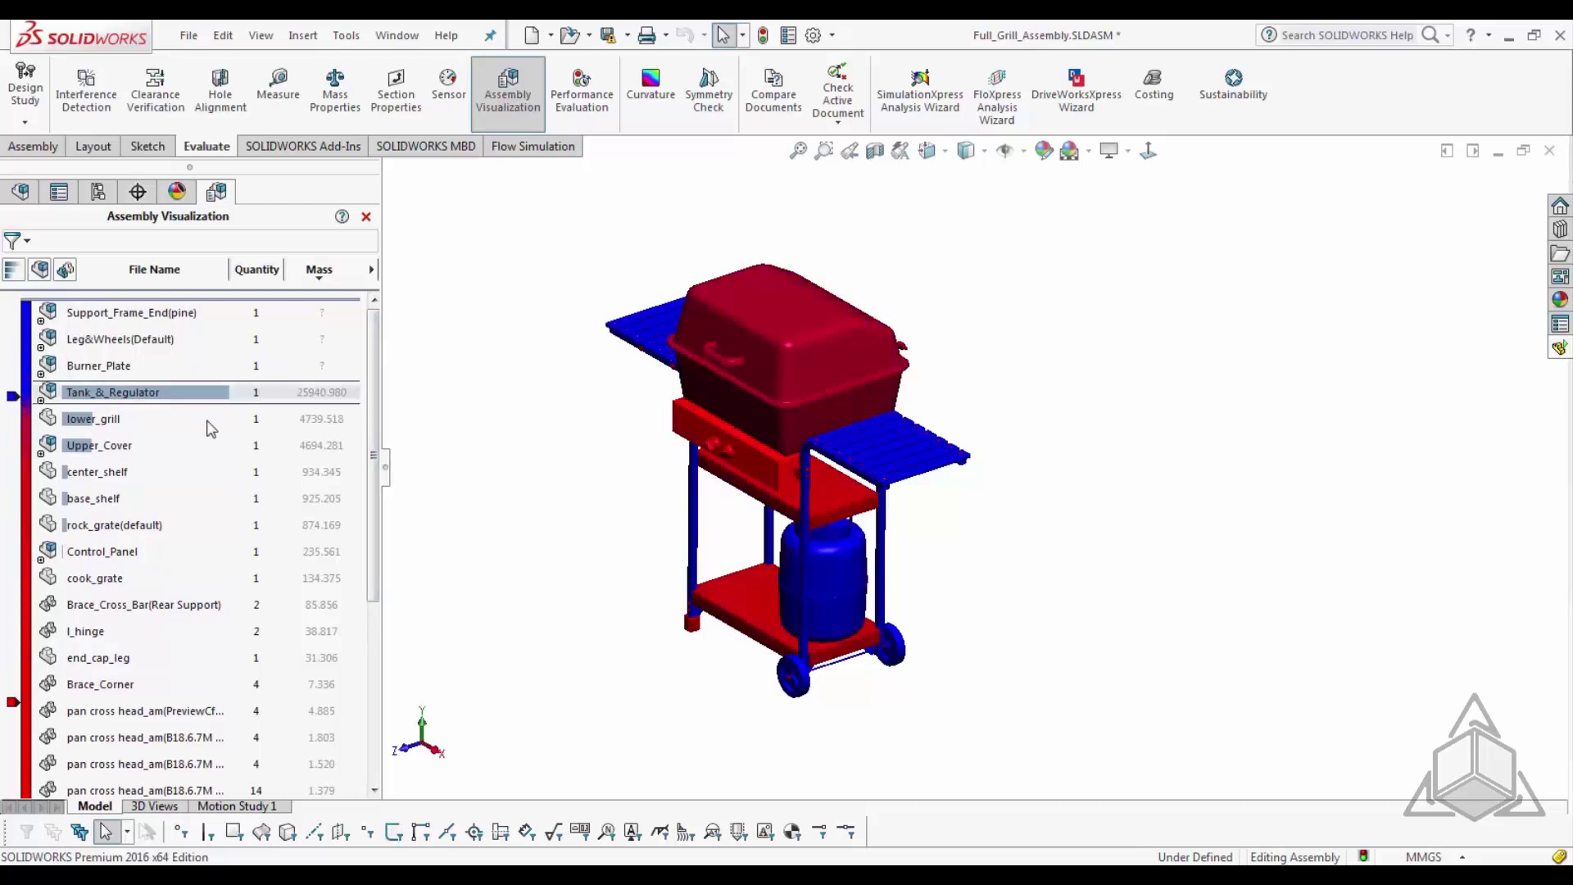
scroll(360, 423, down, 3)
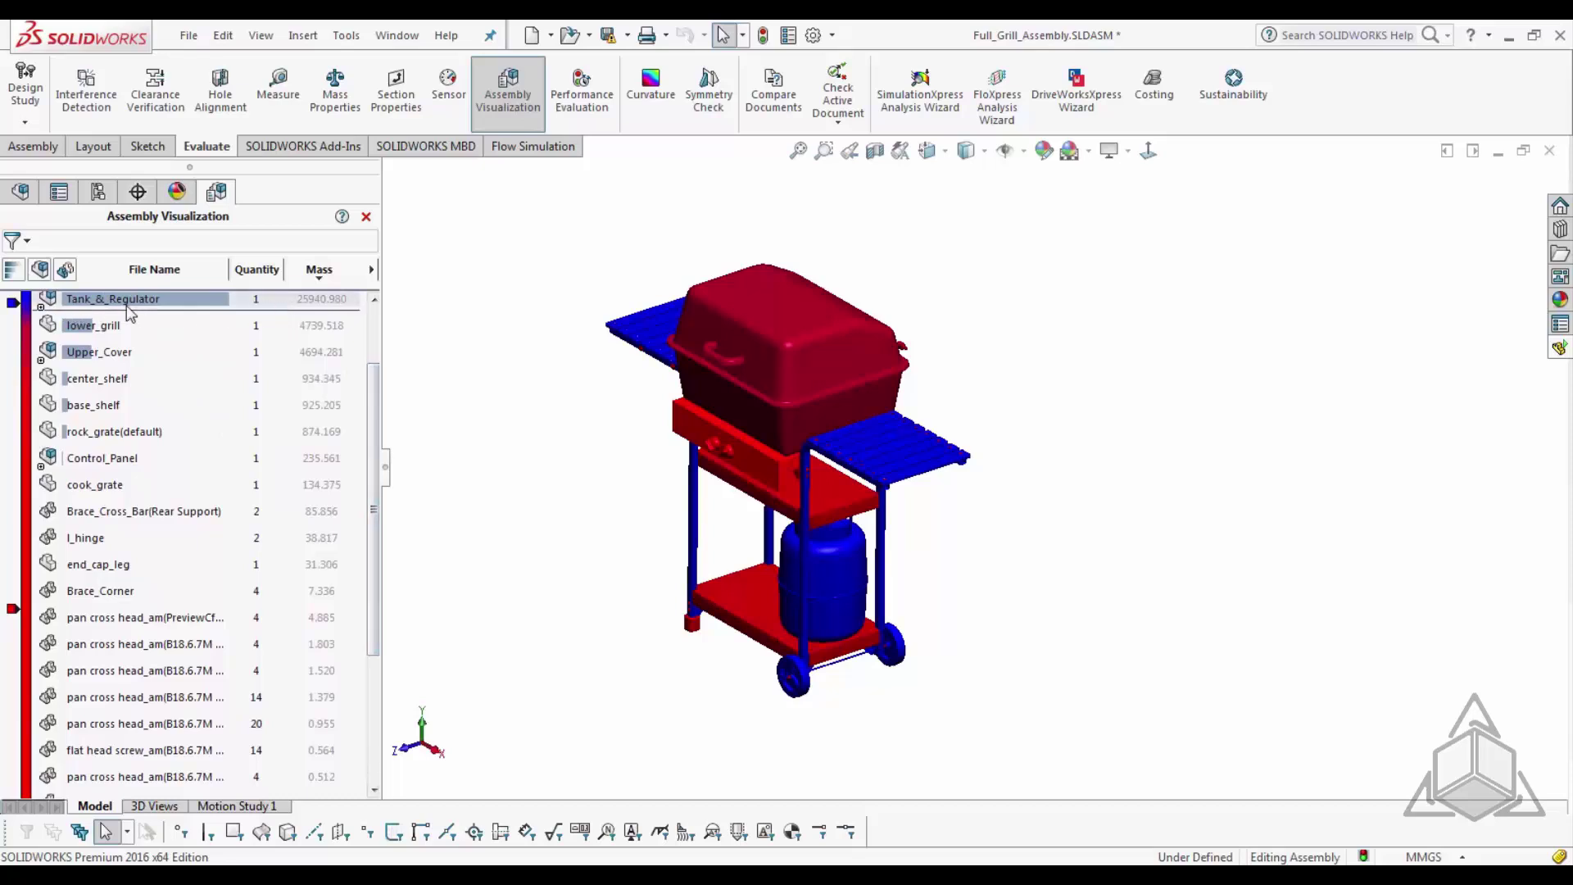
drag(12, 305, 12, 367)
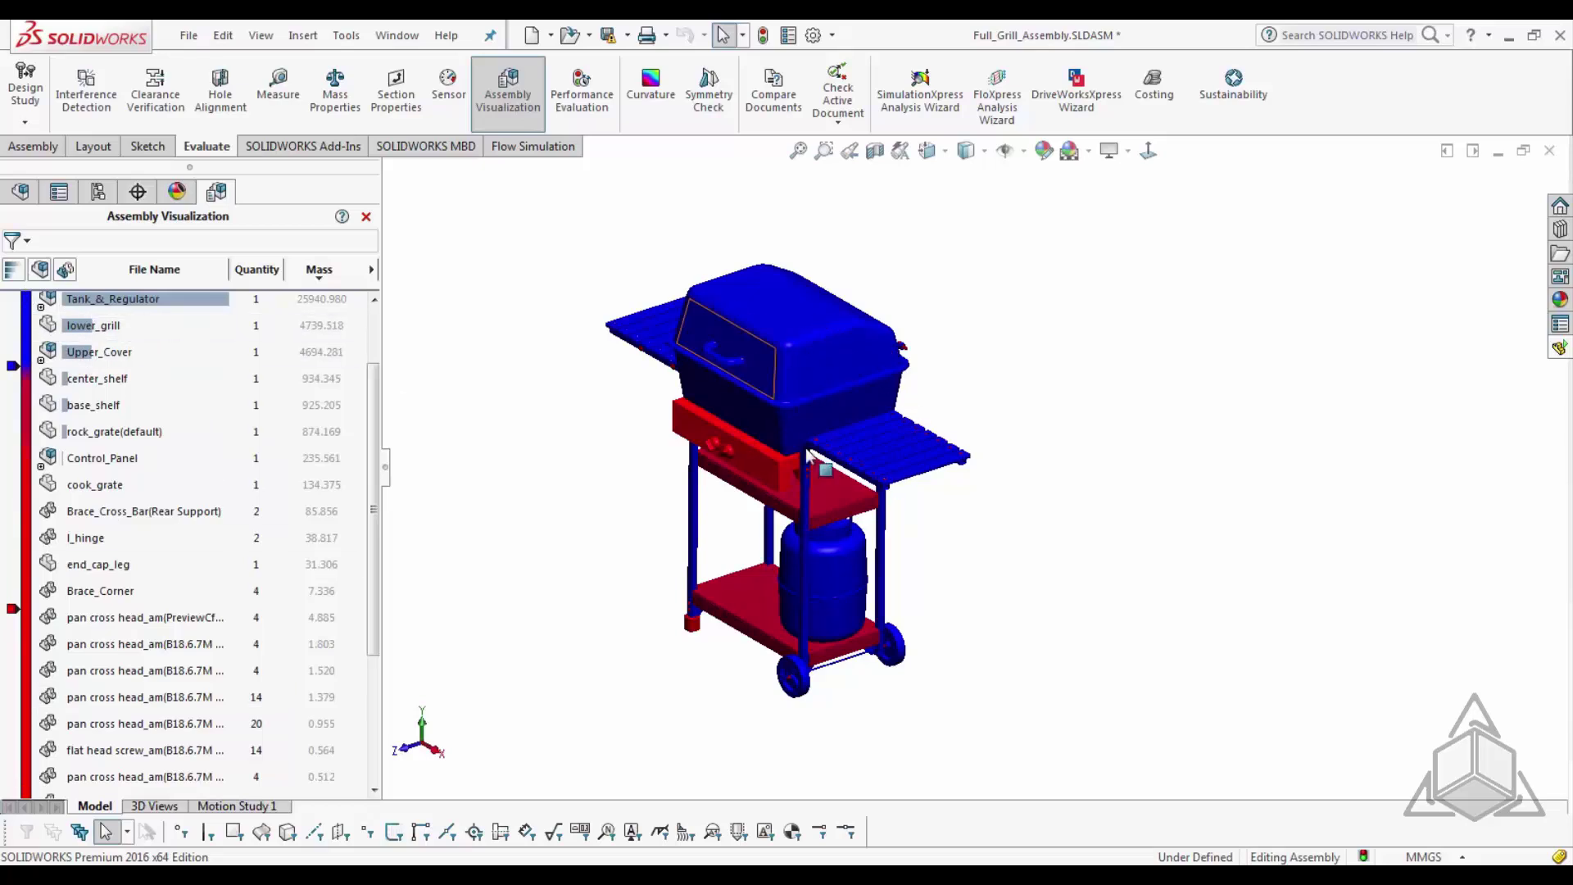
- Sort components by descending quantity and move the red range up to the most numerous parts
click(256, 272)
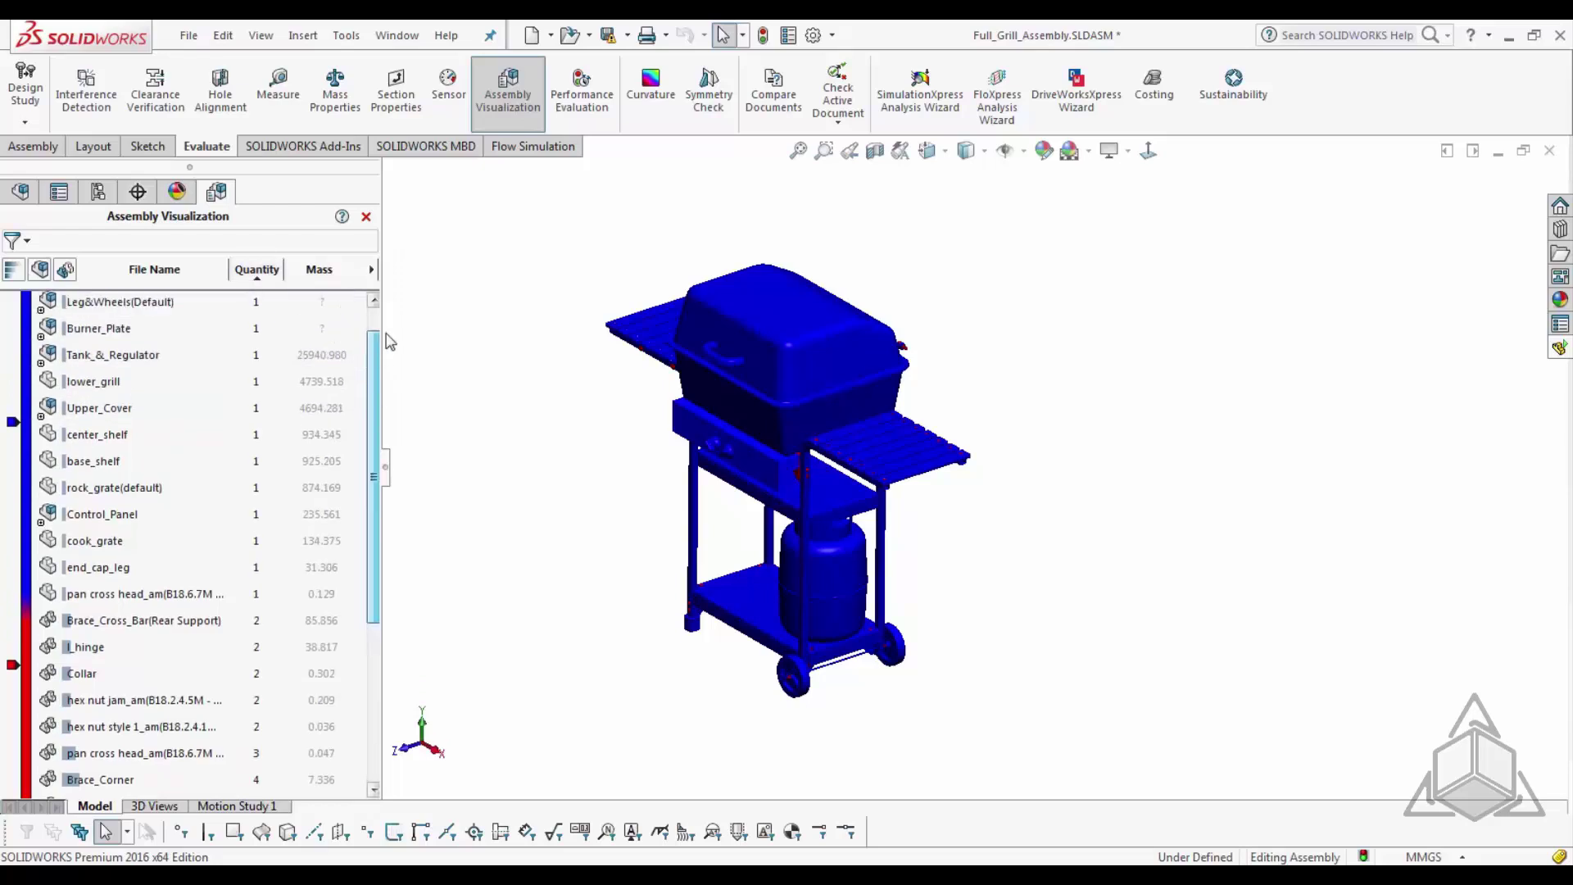
scroll(309, 305, up, 1)
click(255, 270)
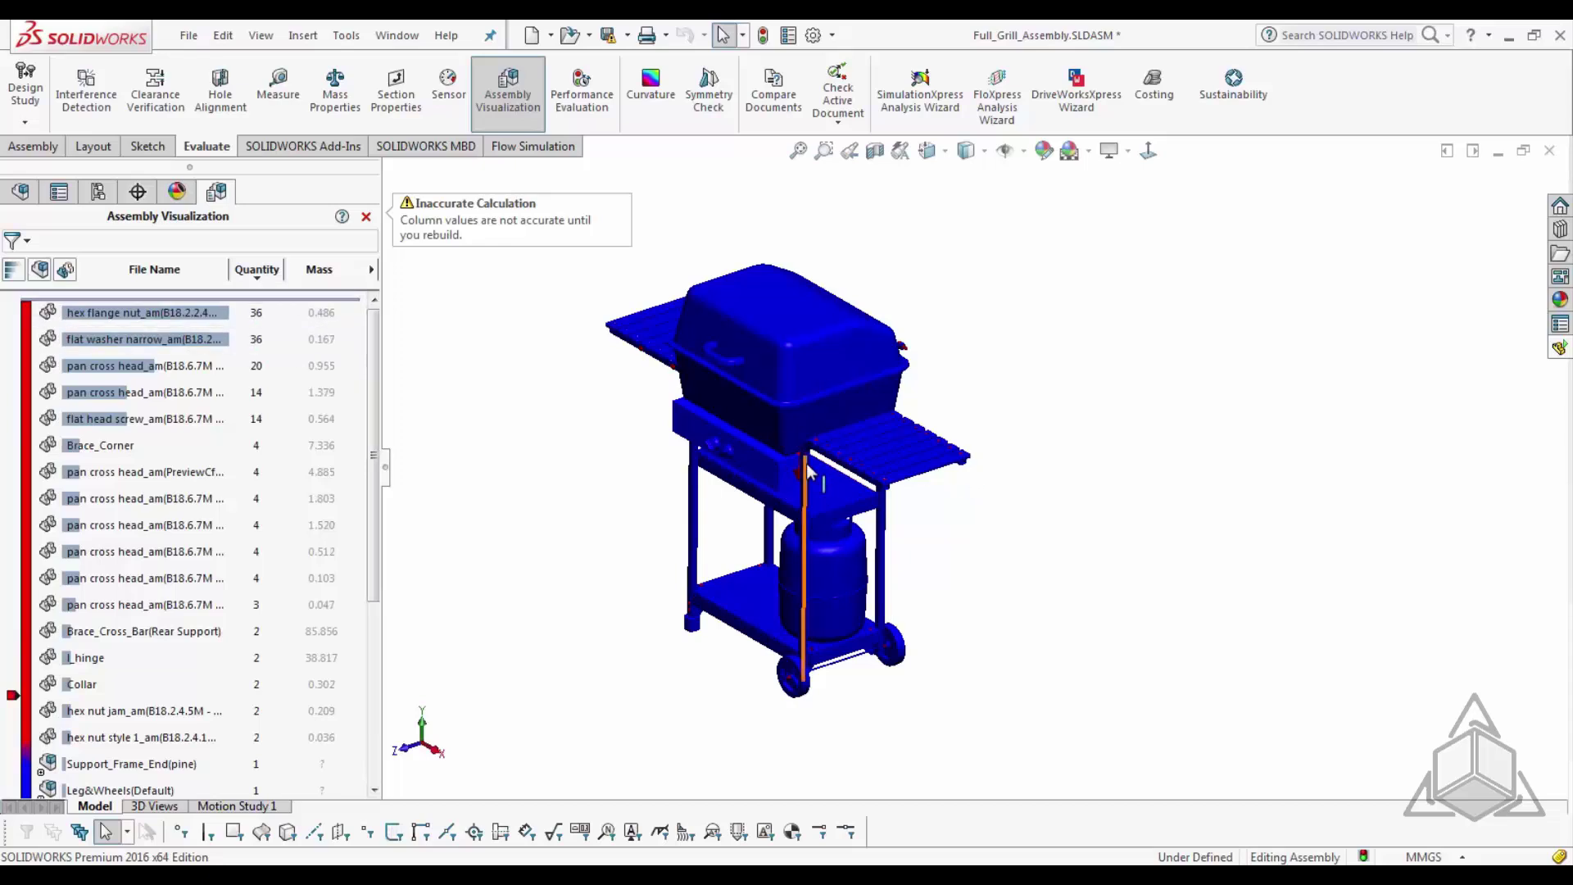
drag(12, 695, 12, 350)
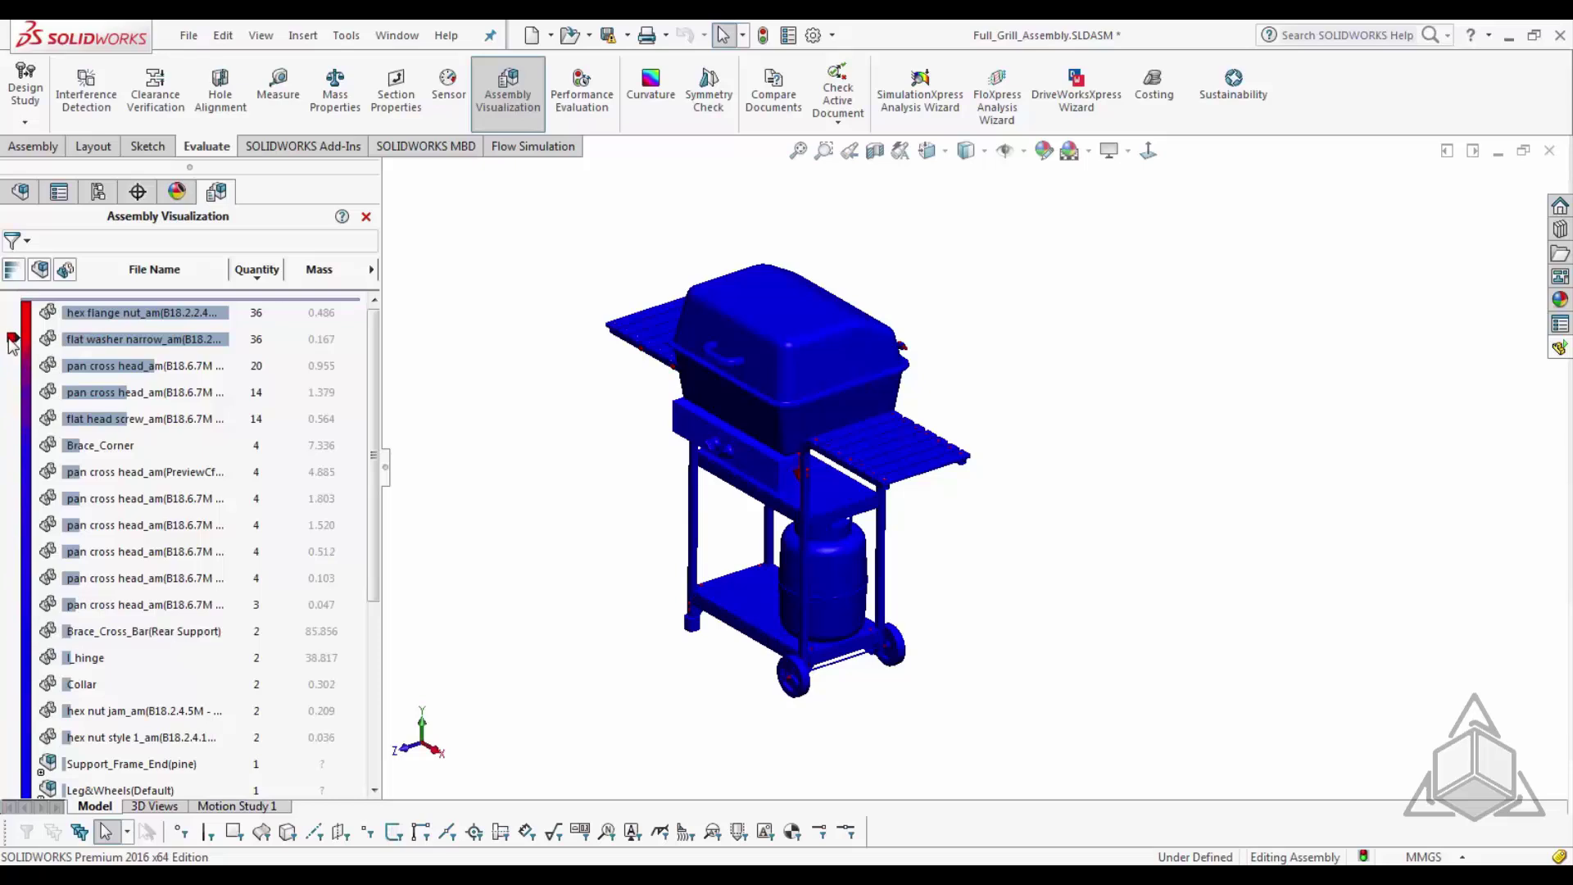
scroll(715, 383, down, 3)
- Narrow the red range to the pan cross head rows and orbit the grill to inspect the fasteners
middle_drag(868, 383, 865, 330)
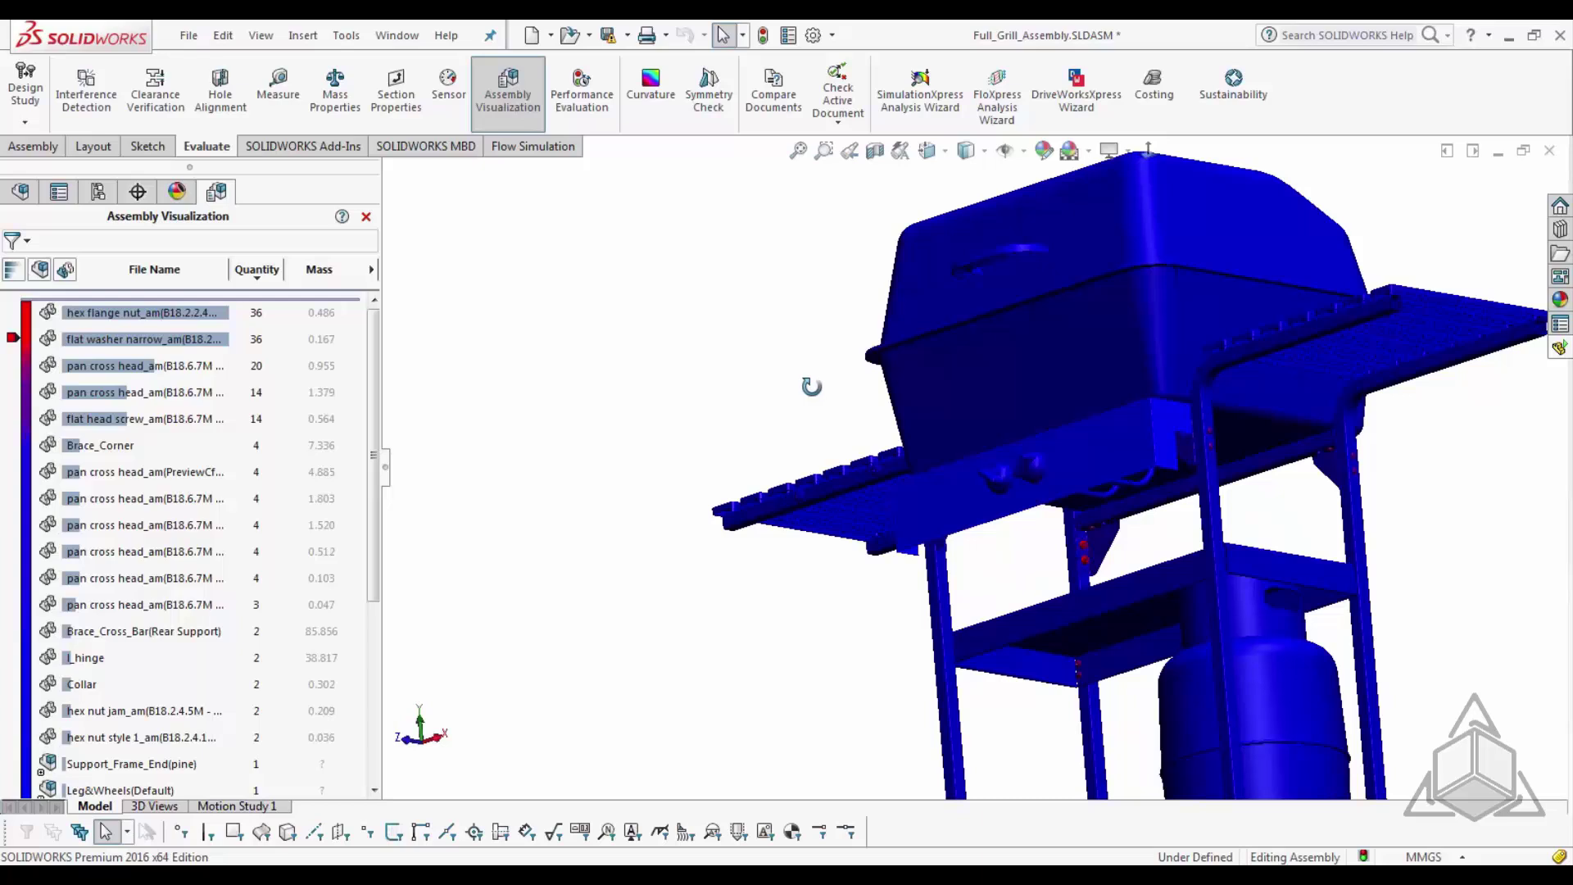
middle_drag(813, 385, 1324, 642)
scroll(948, 365, down, 3)
middle_drag(949, 366, 834, 441)
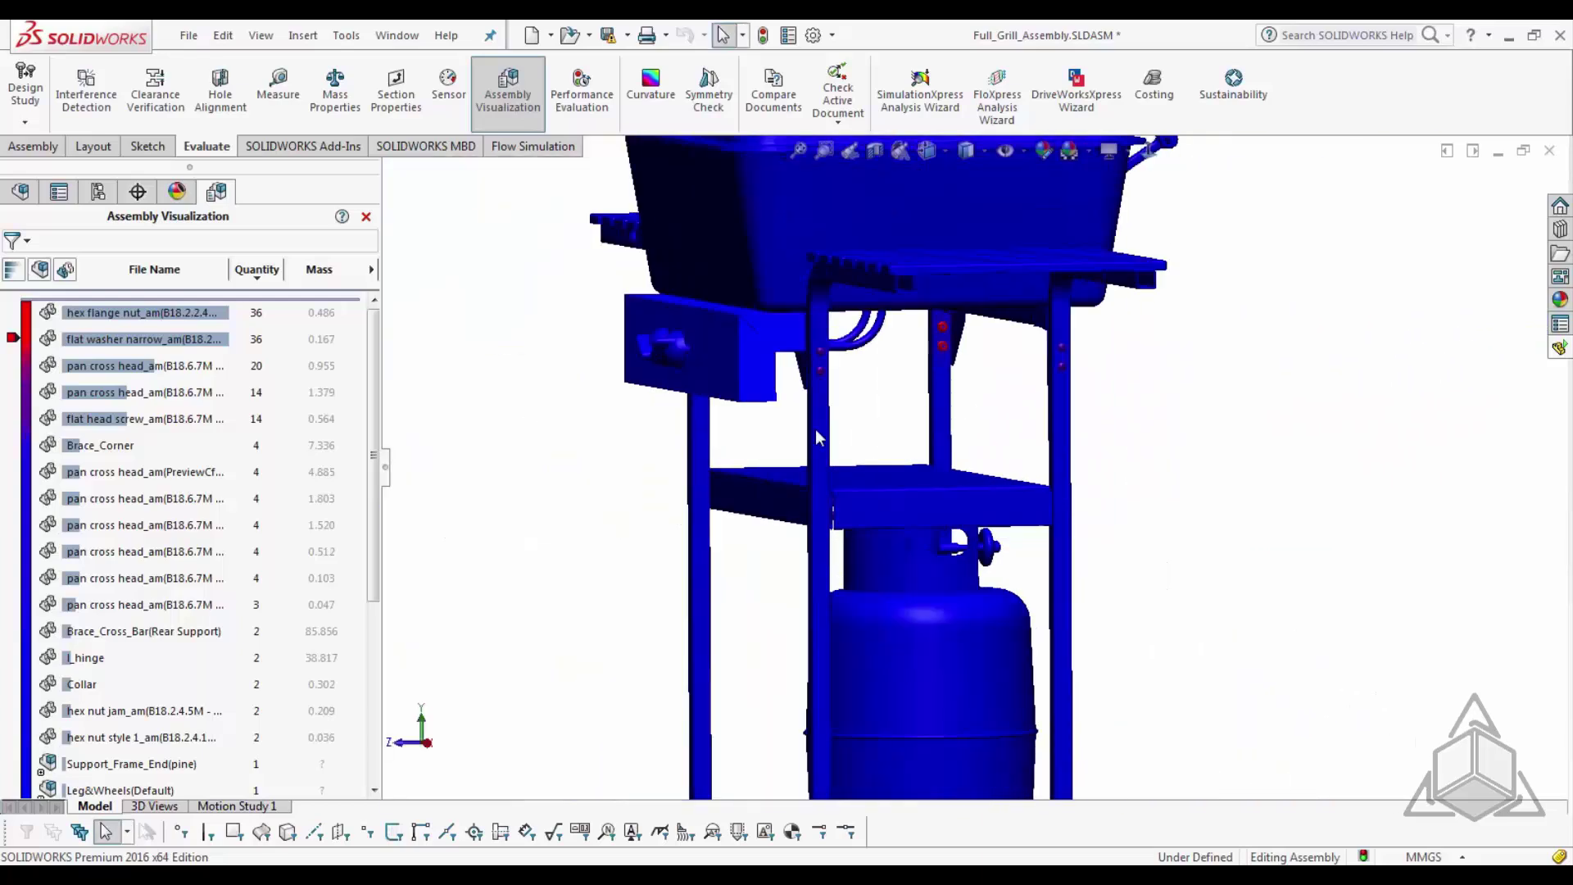
drag(18, 344, 18, 368)
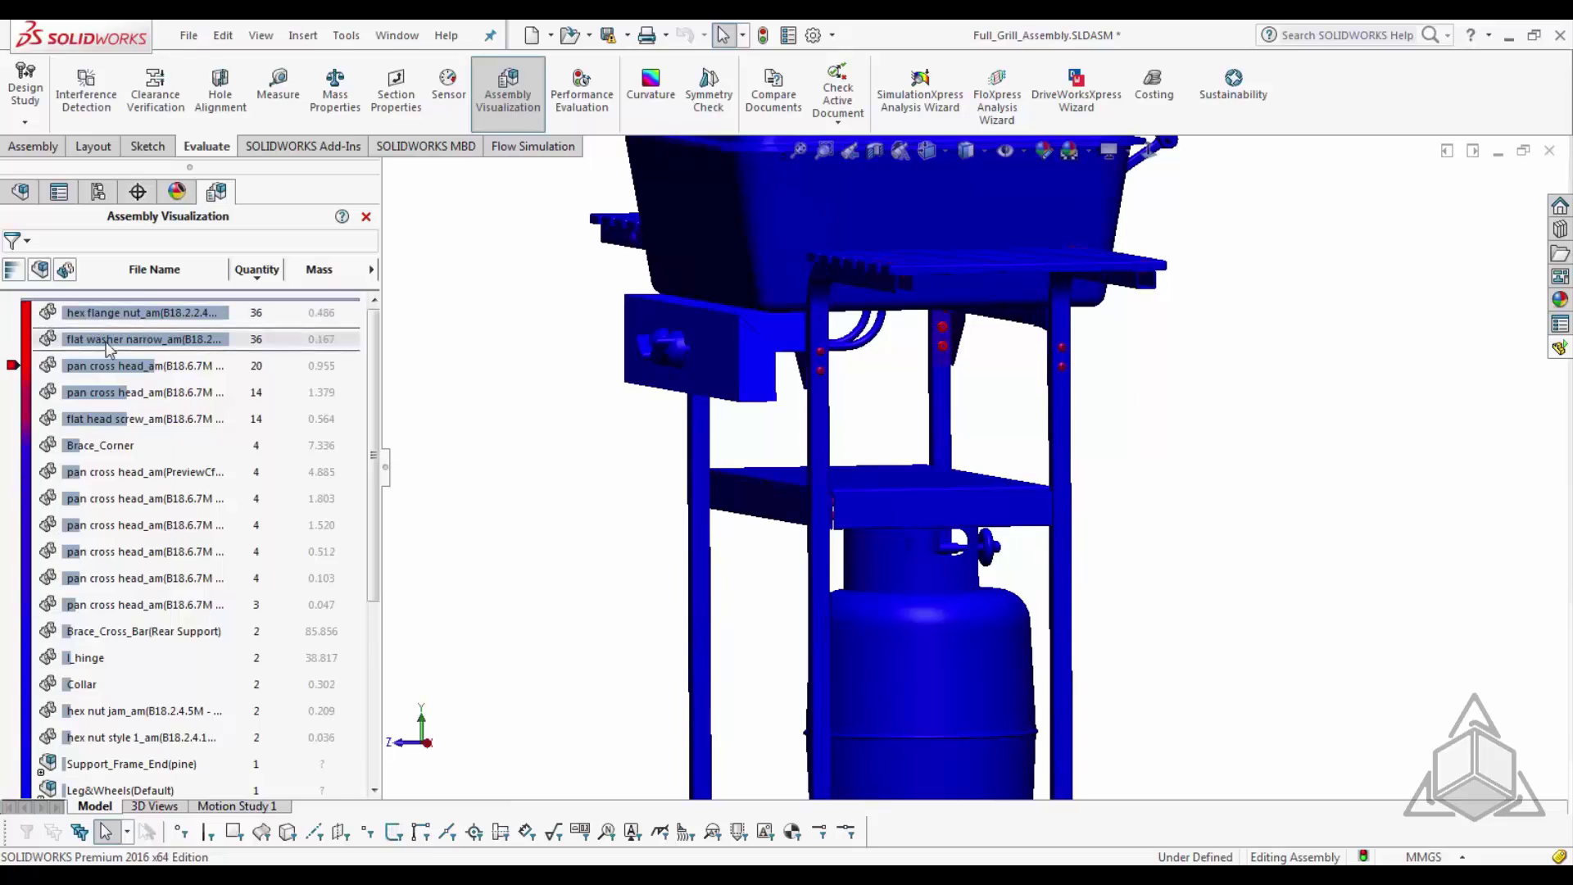
middle_drag(1135, 530, 5, 283)
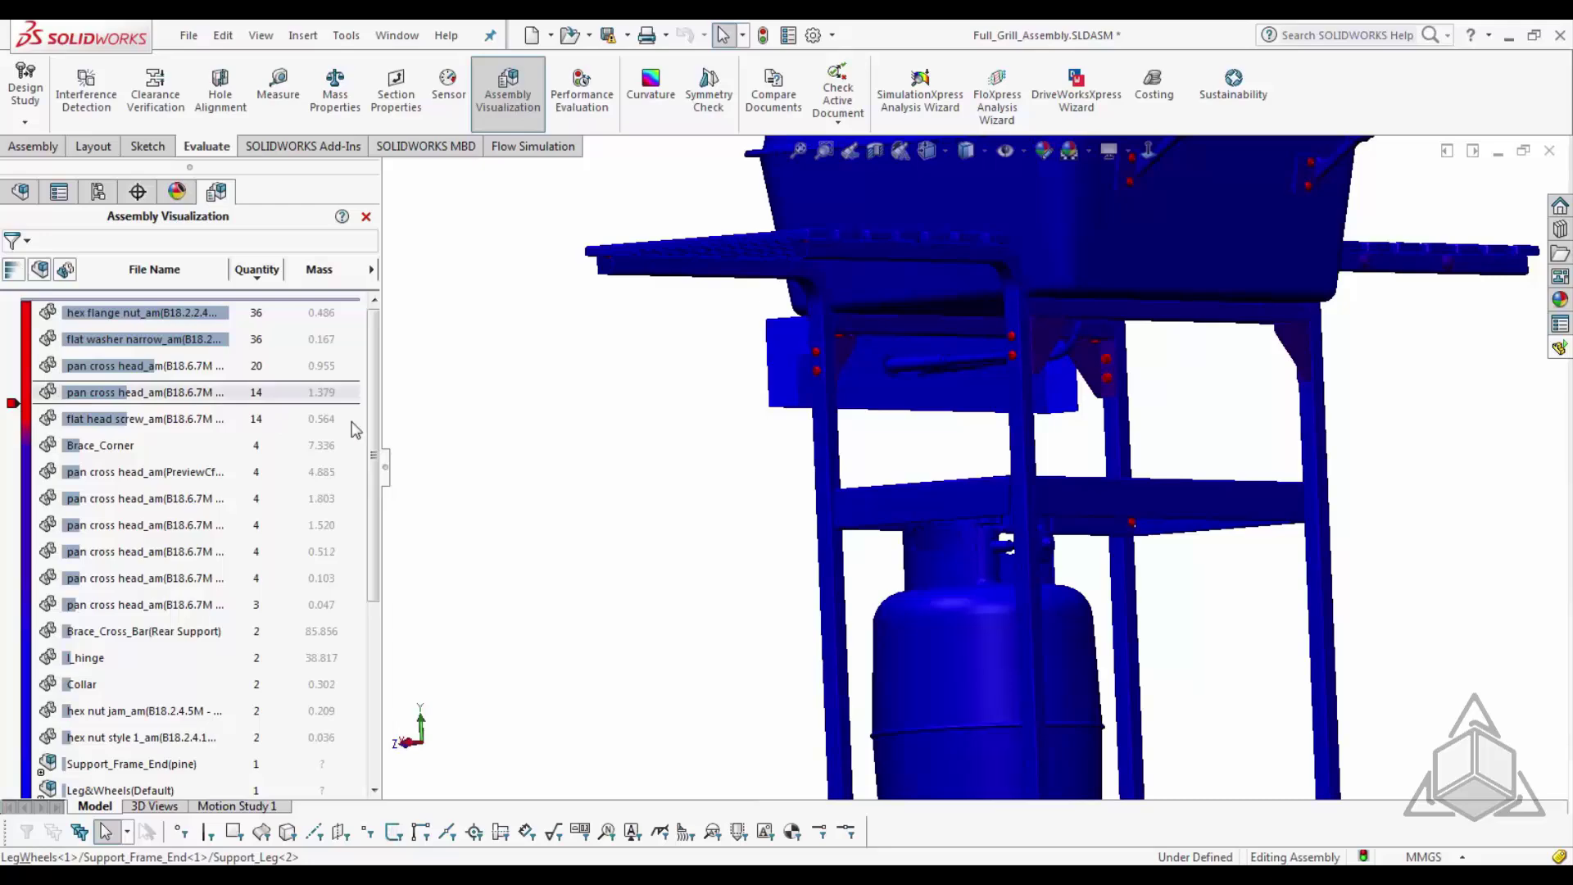
scroll(534, 420, up, 5)
middle_drag(534, 420, 851, 611)
scroll(850, 611, up, 2)
scroll(952, 357, down, 4)
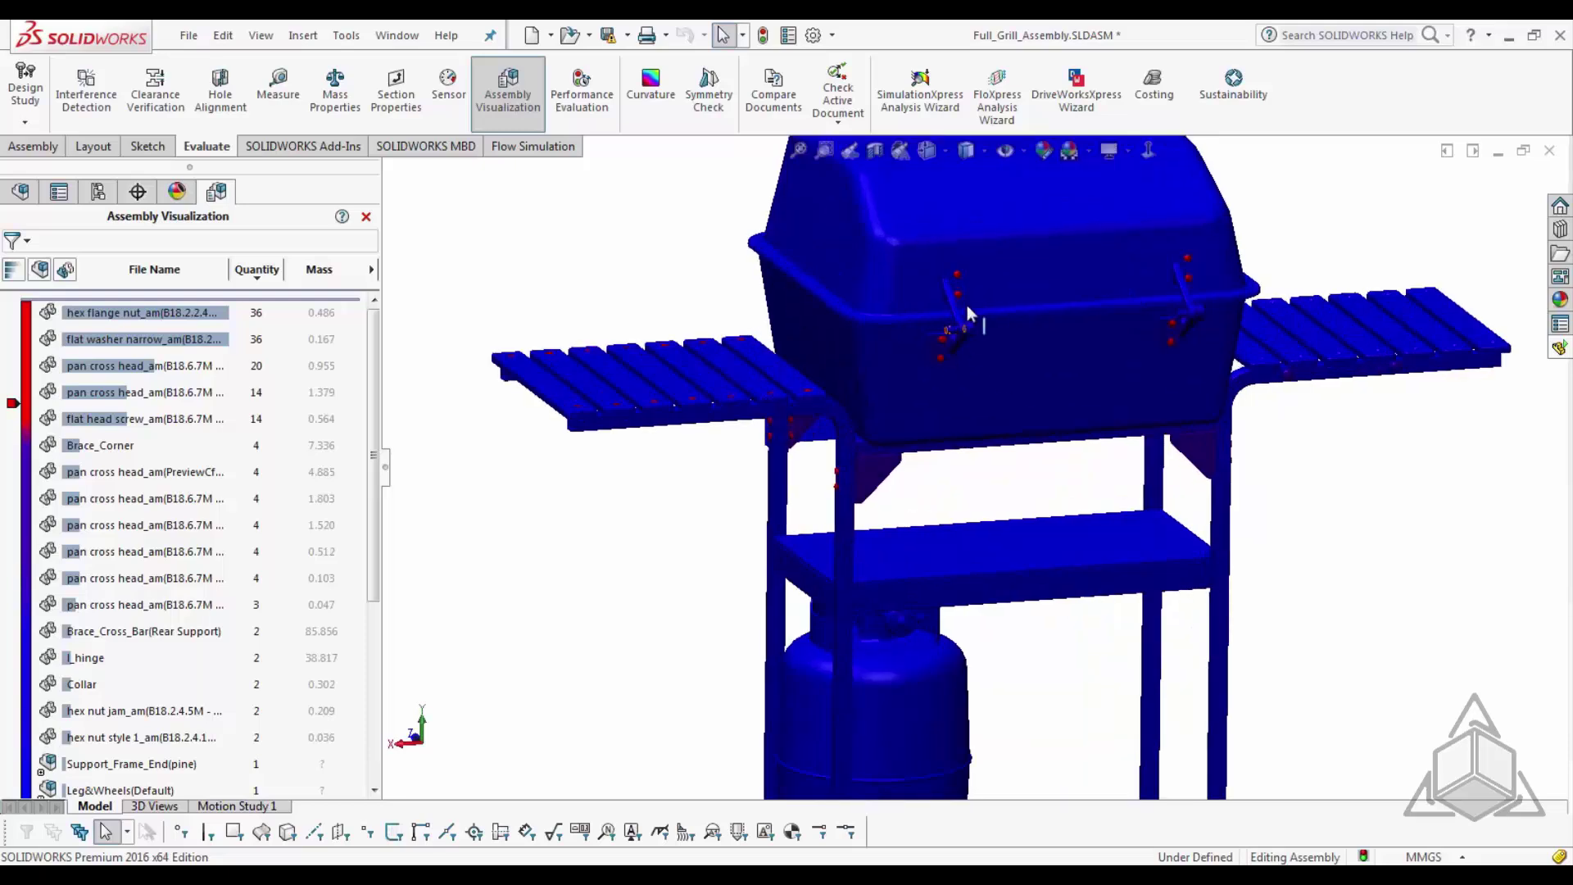
scroll(765, 517, up, 3)
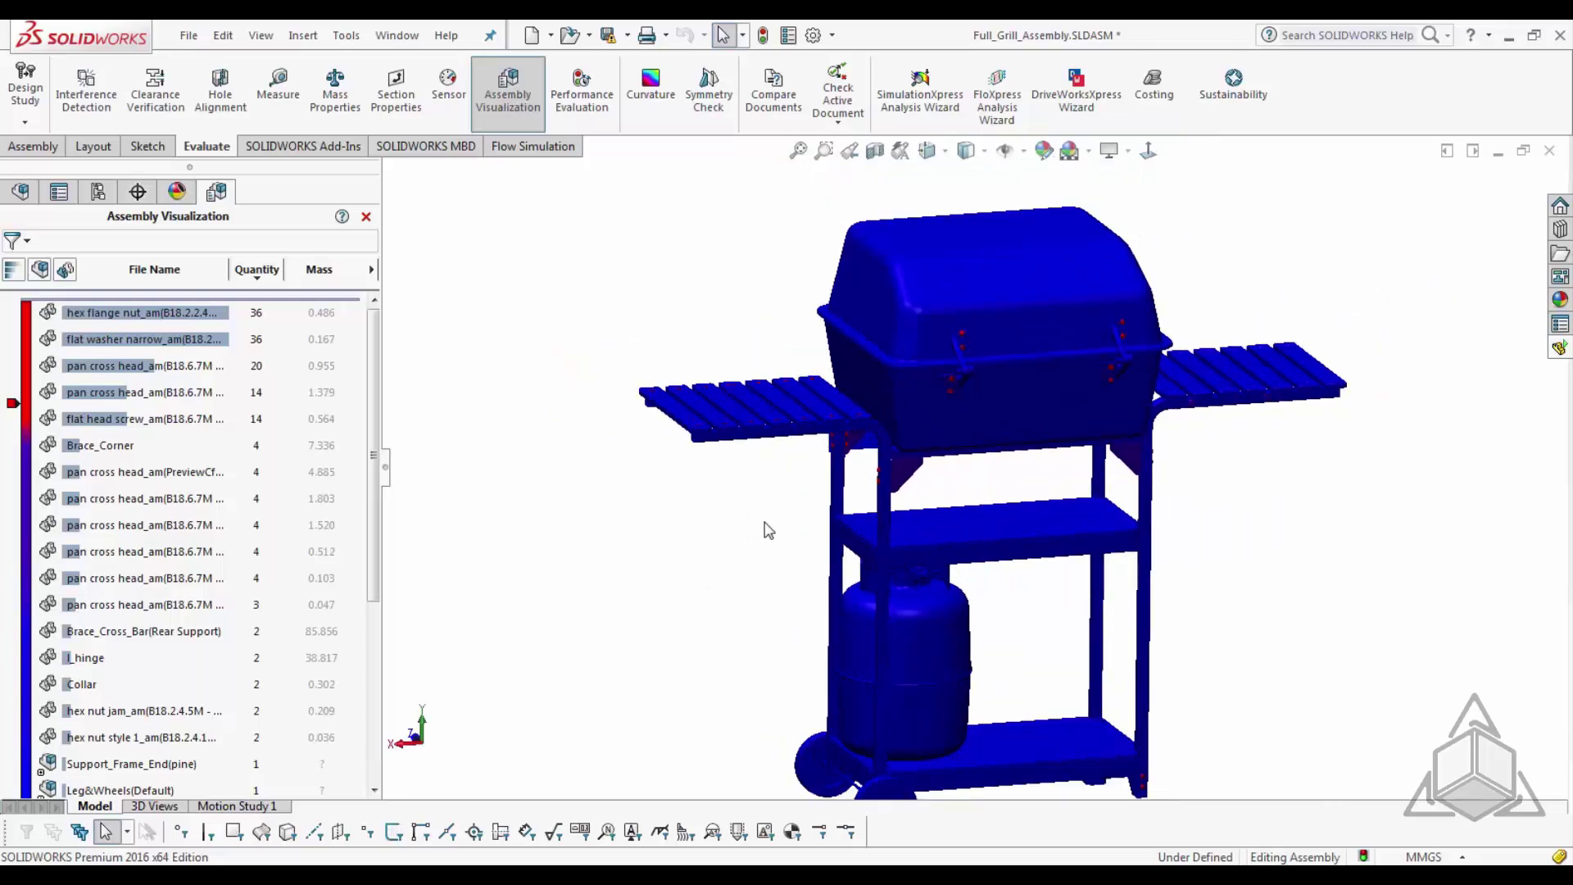
middle_drag(766, 516, 758, 573)
scroll(804, 469, down, 3)
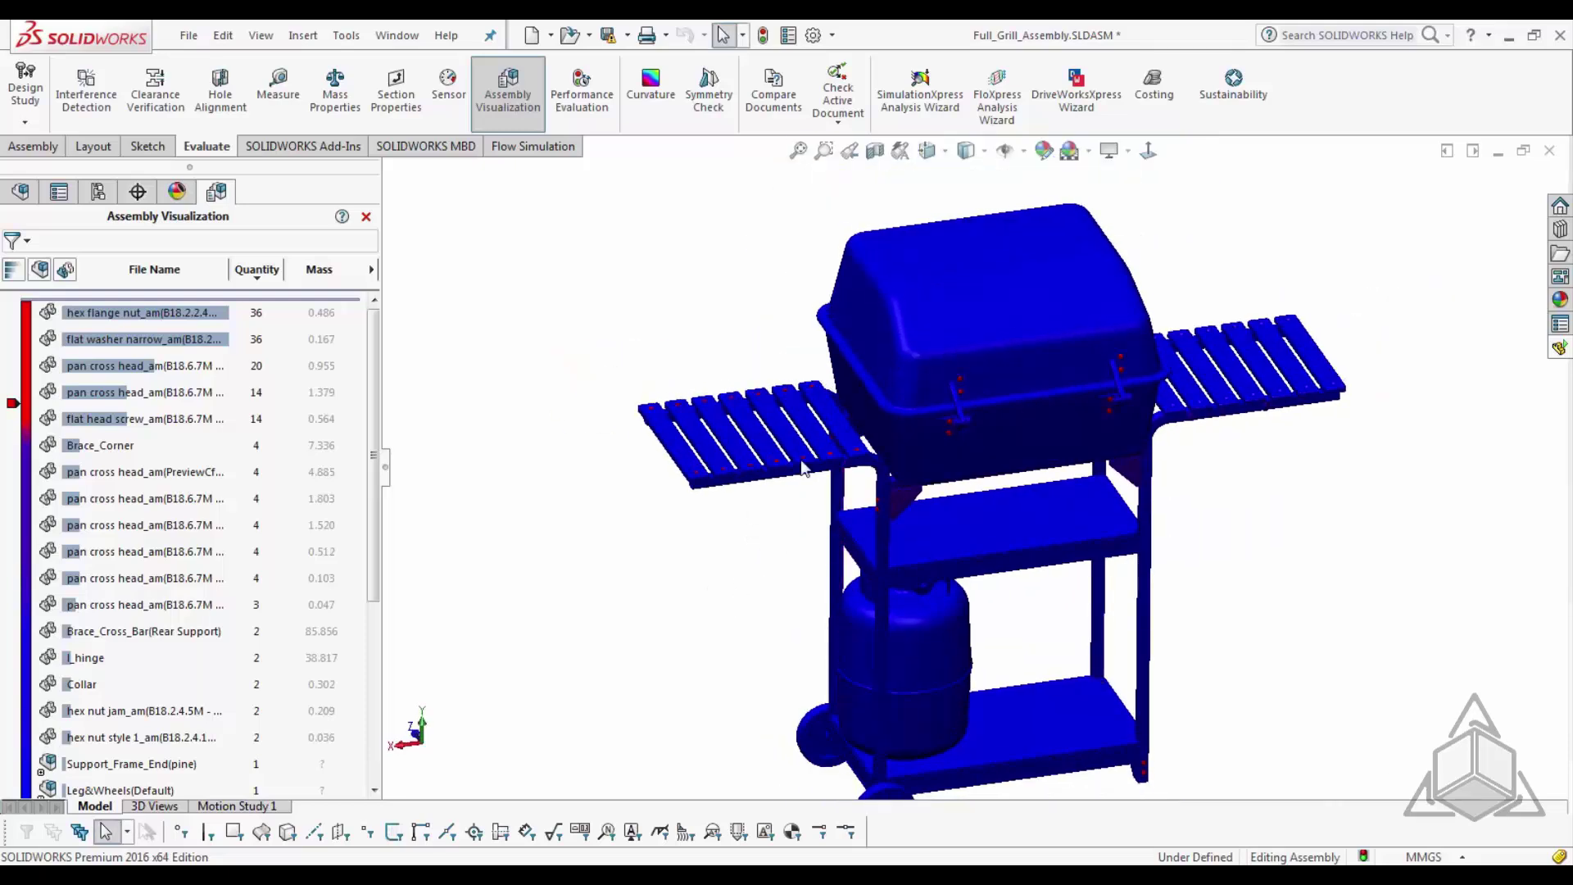
click(370, 271)
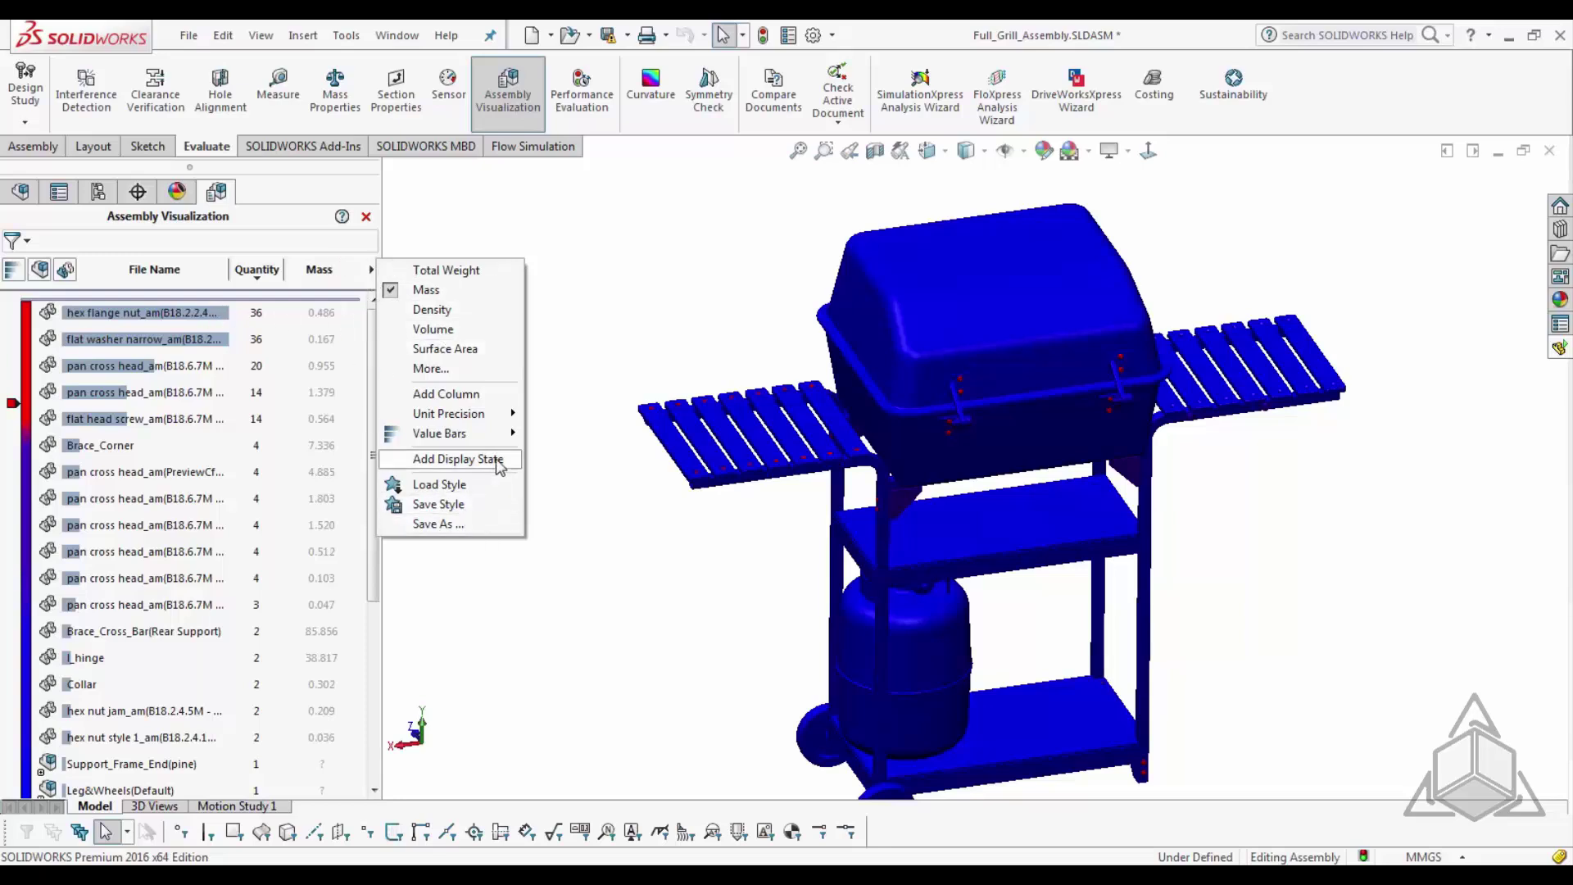
click(634, 330)
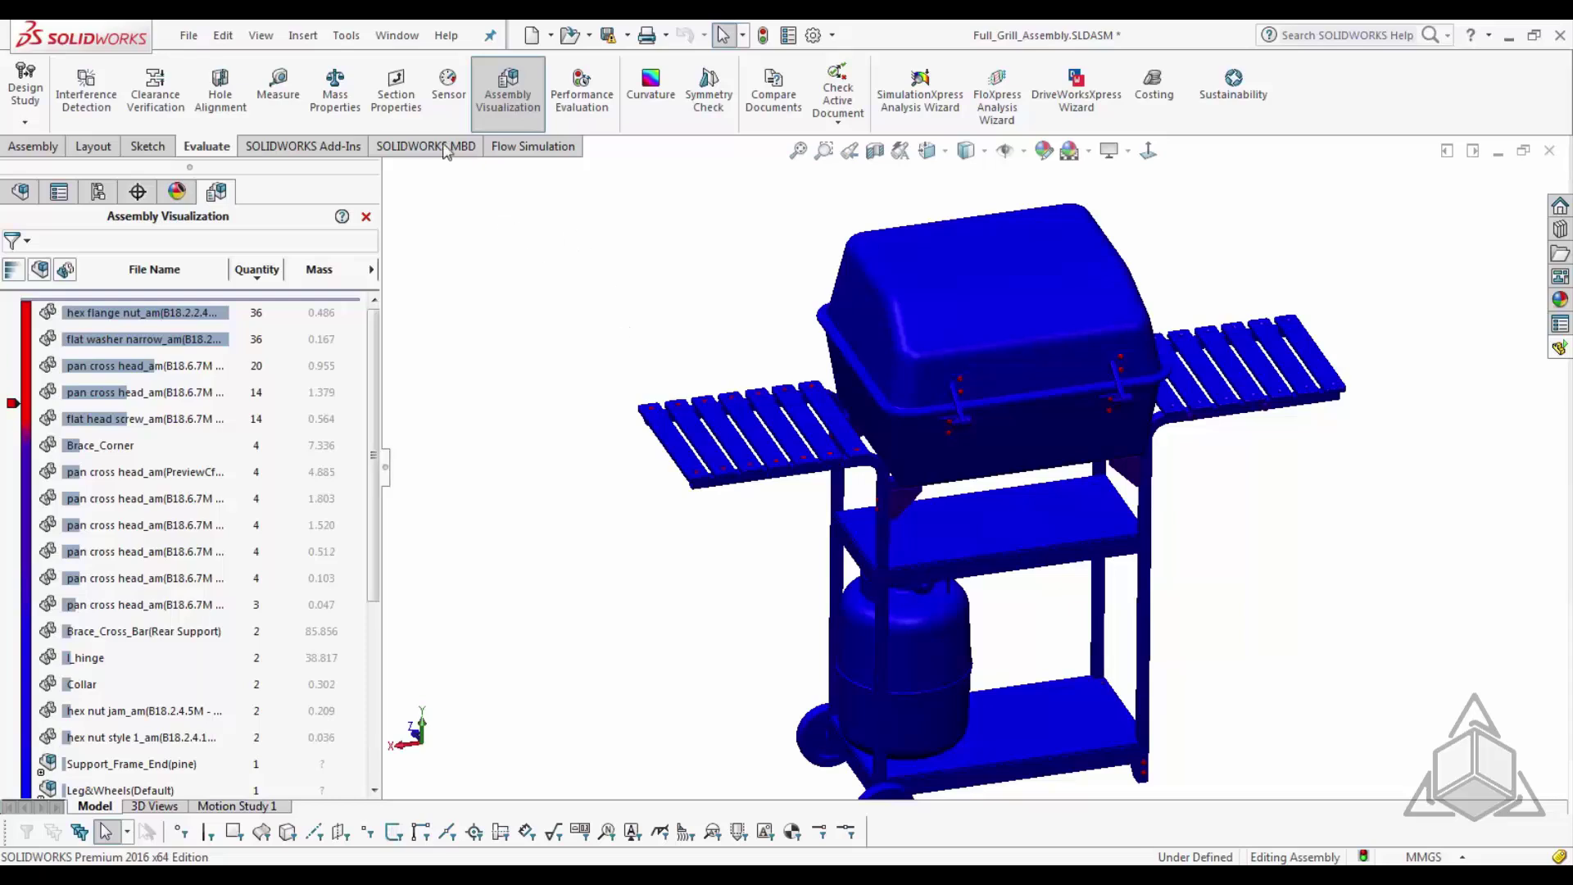
- Switch to the Ratchet Body drawing and start a Section View with a horizontal cutting line
click(379, 38)
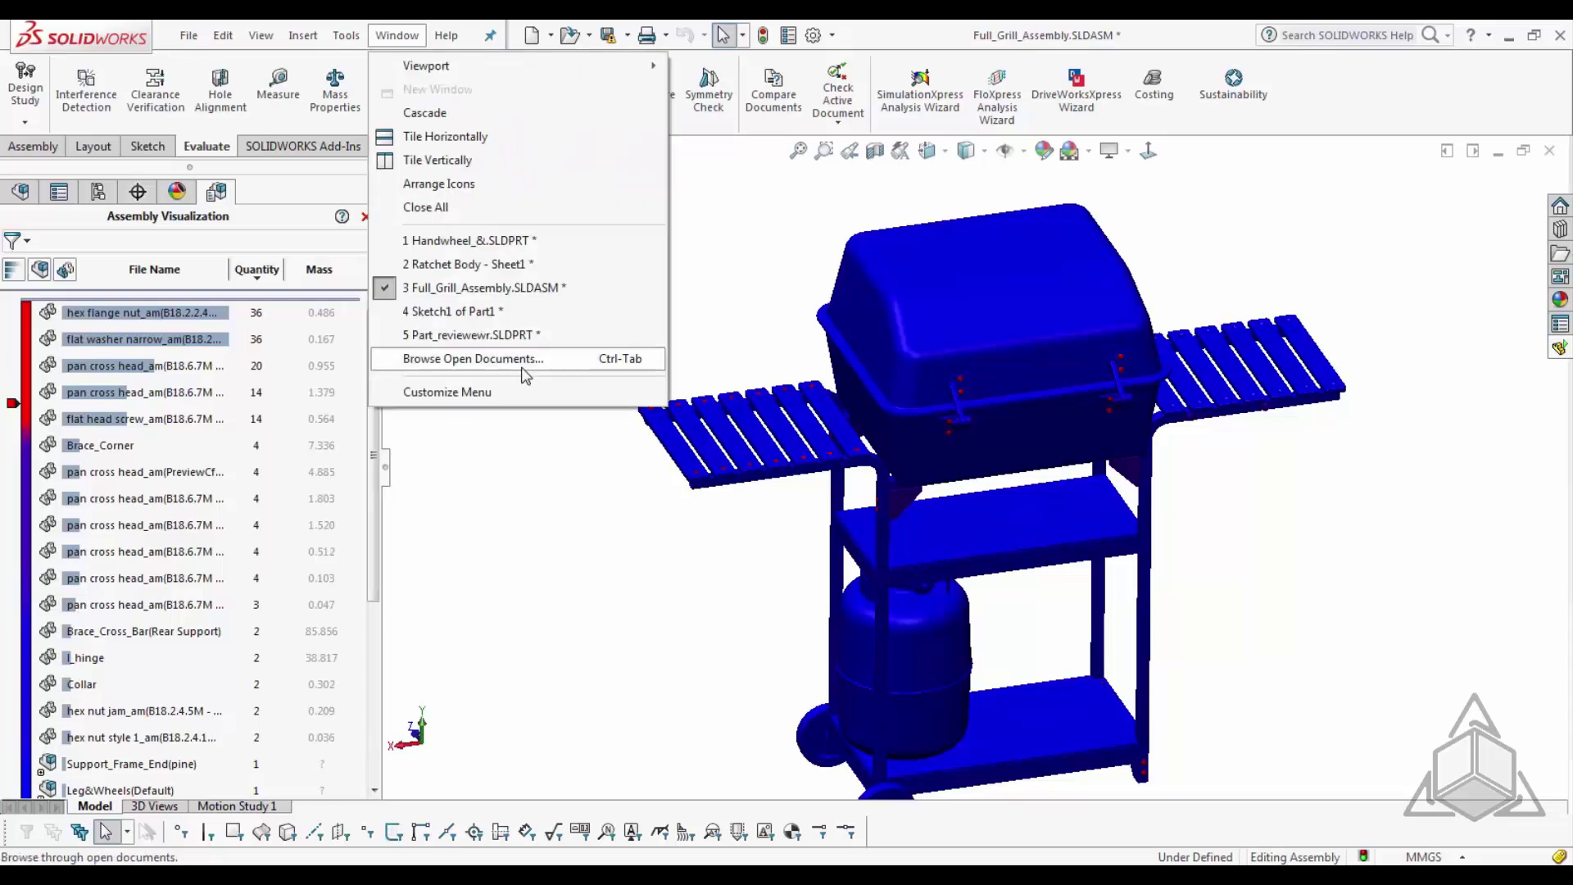
click(437, 267)
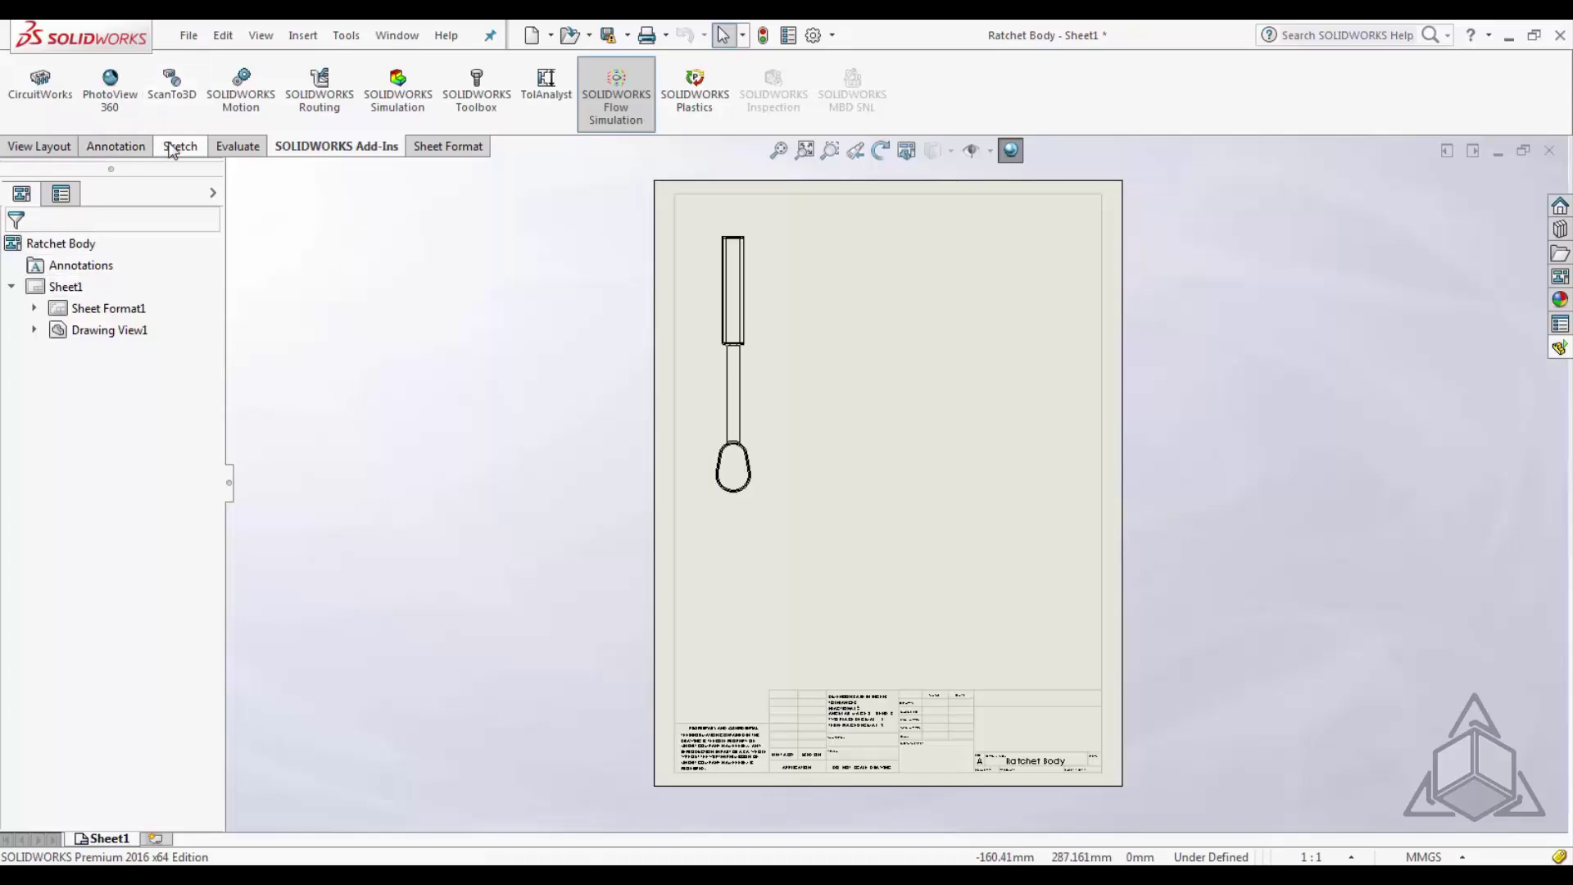
click(46, 152)
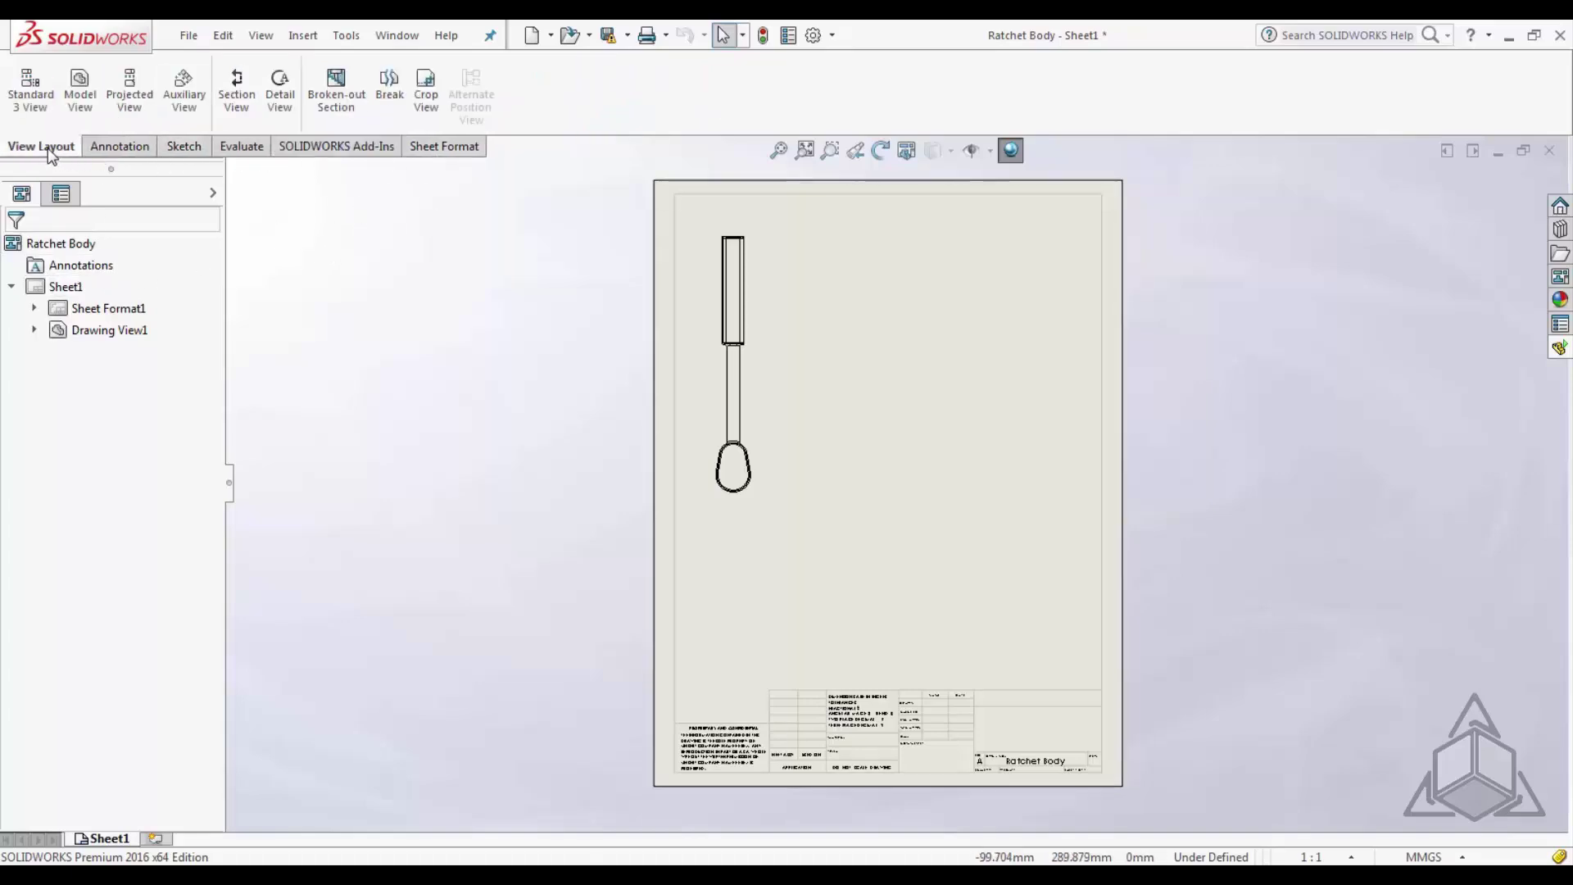
click(131, 115)
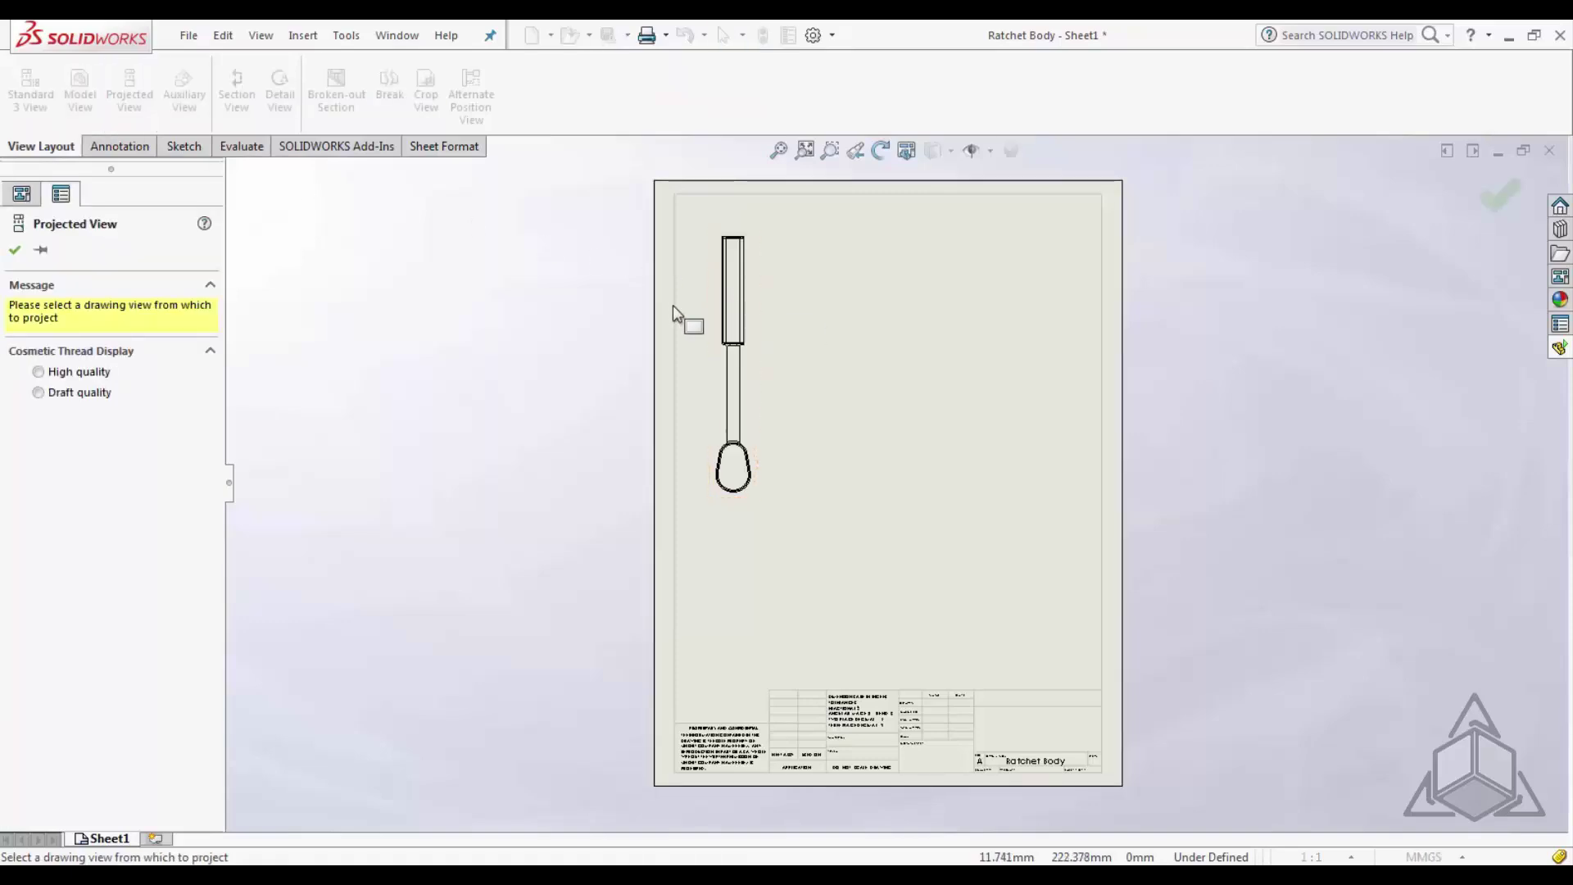
click(16, 251)
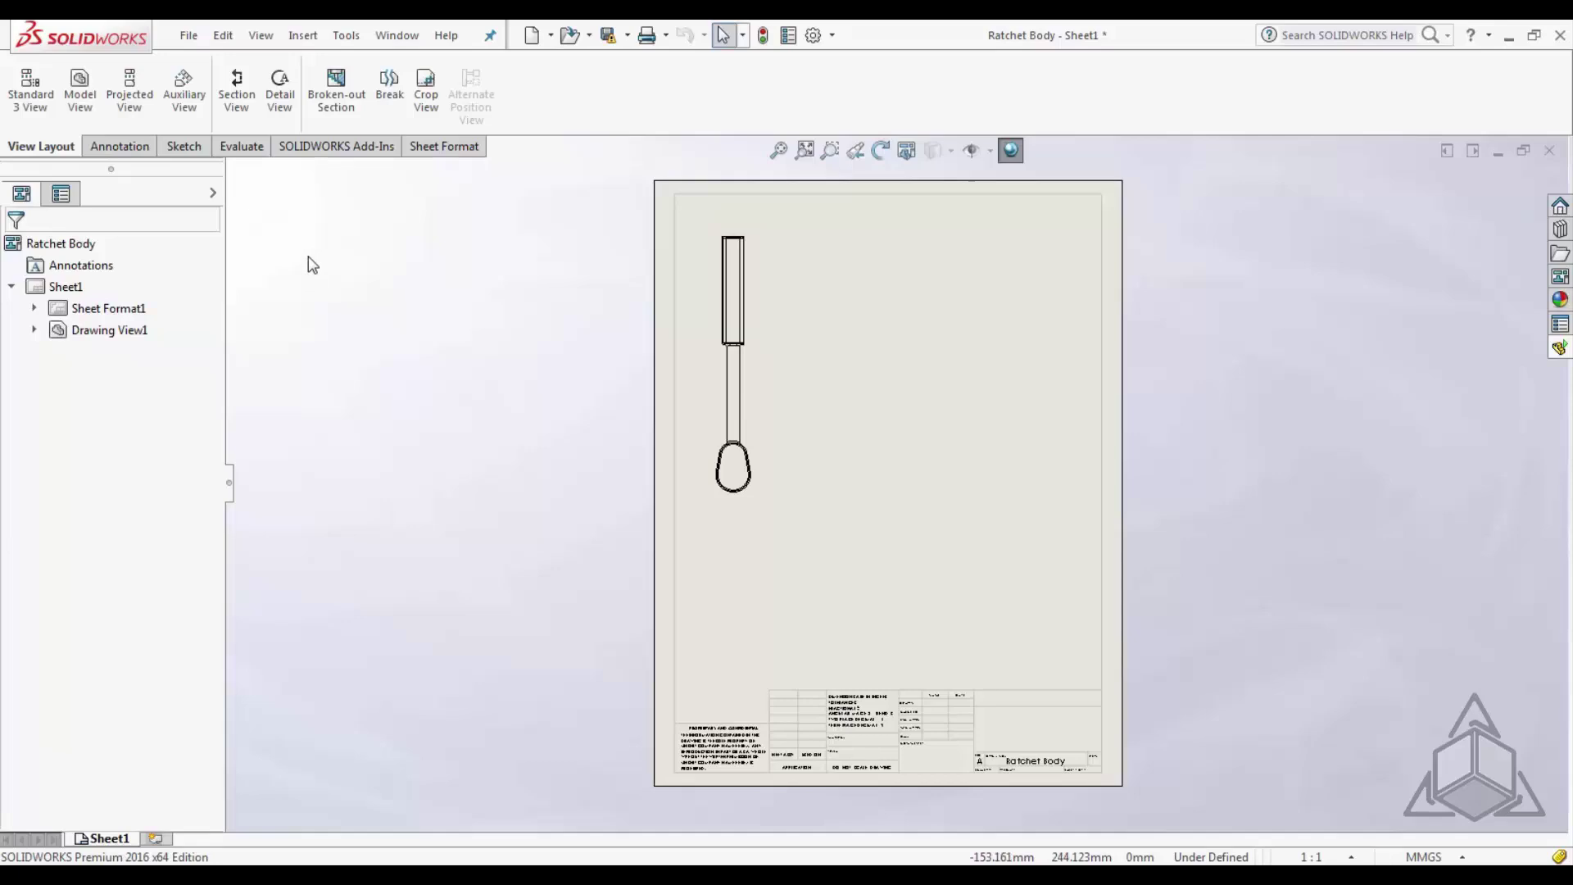
click(236, 92)
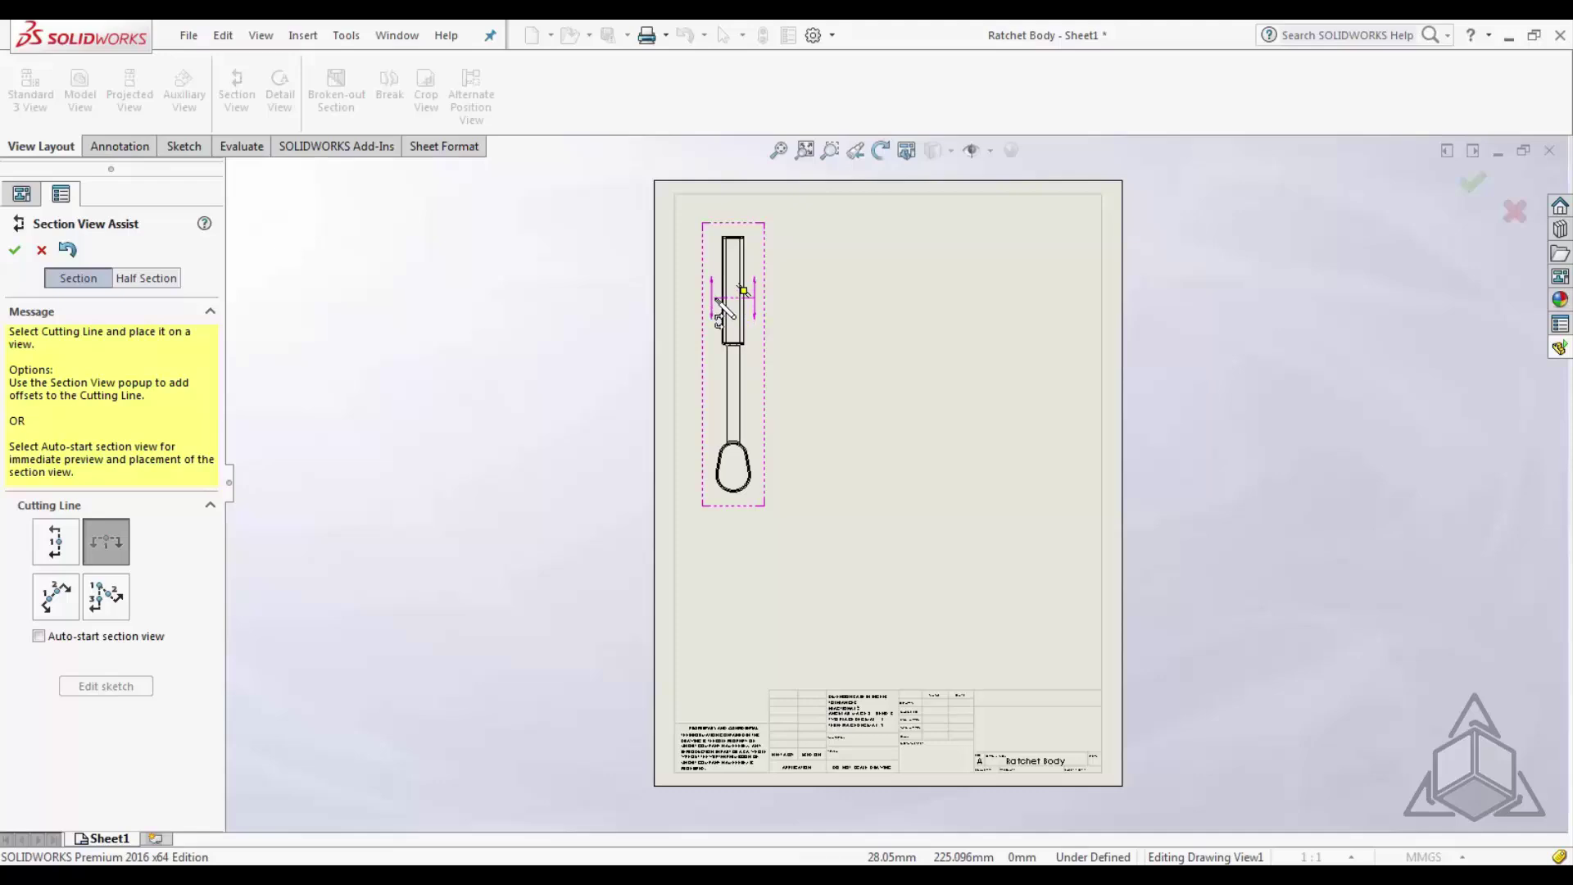
- Place the horizontal cutting line across the handle head and drop section A-A without imported annotations
click(717, 299)
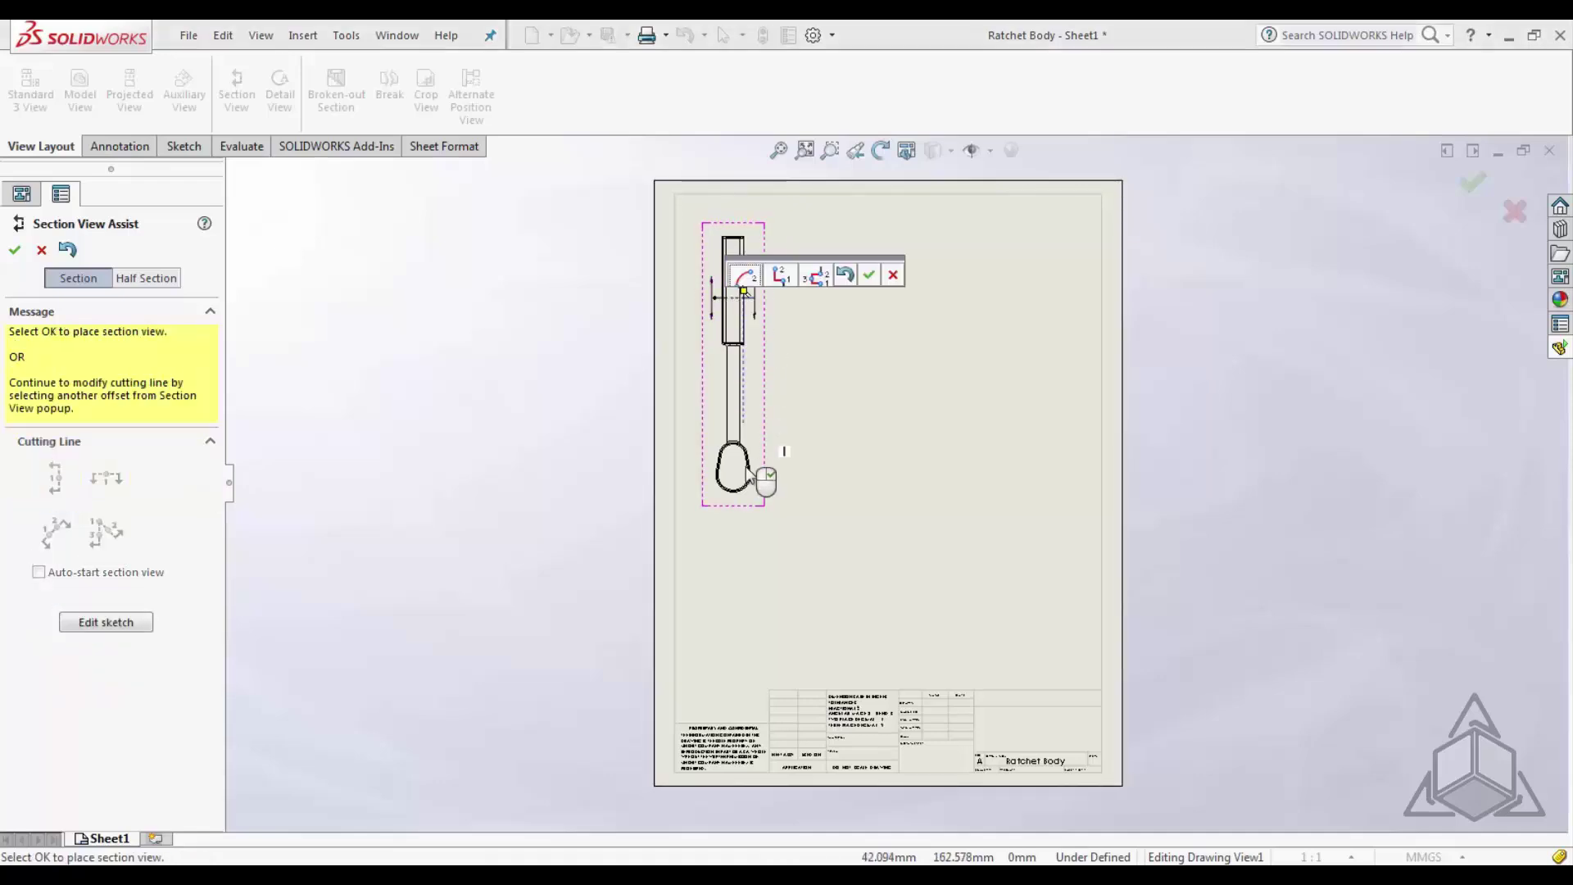
click(871, 276)
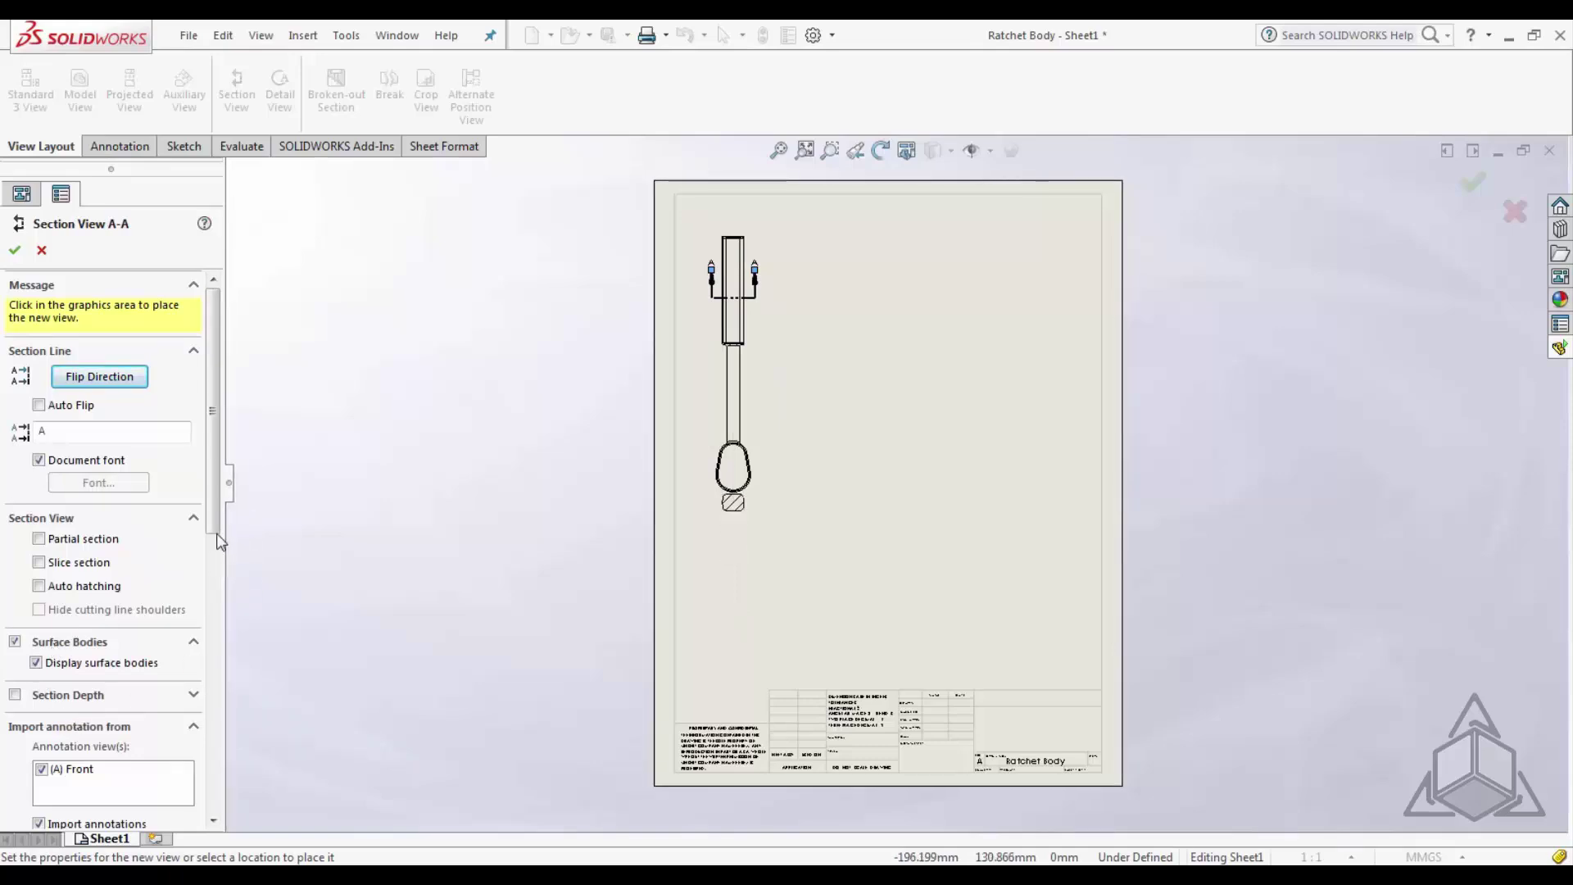
scroll(222, 565, down, 3)
scroll(221, 567, down, 1)
click(72, 688)
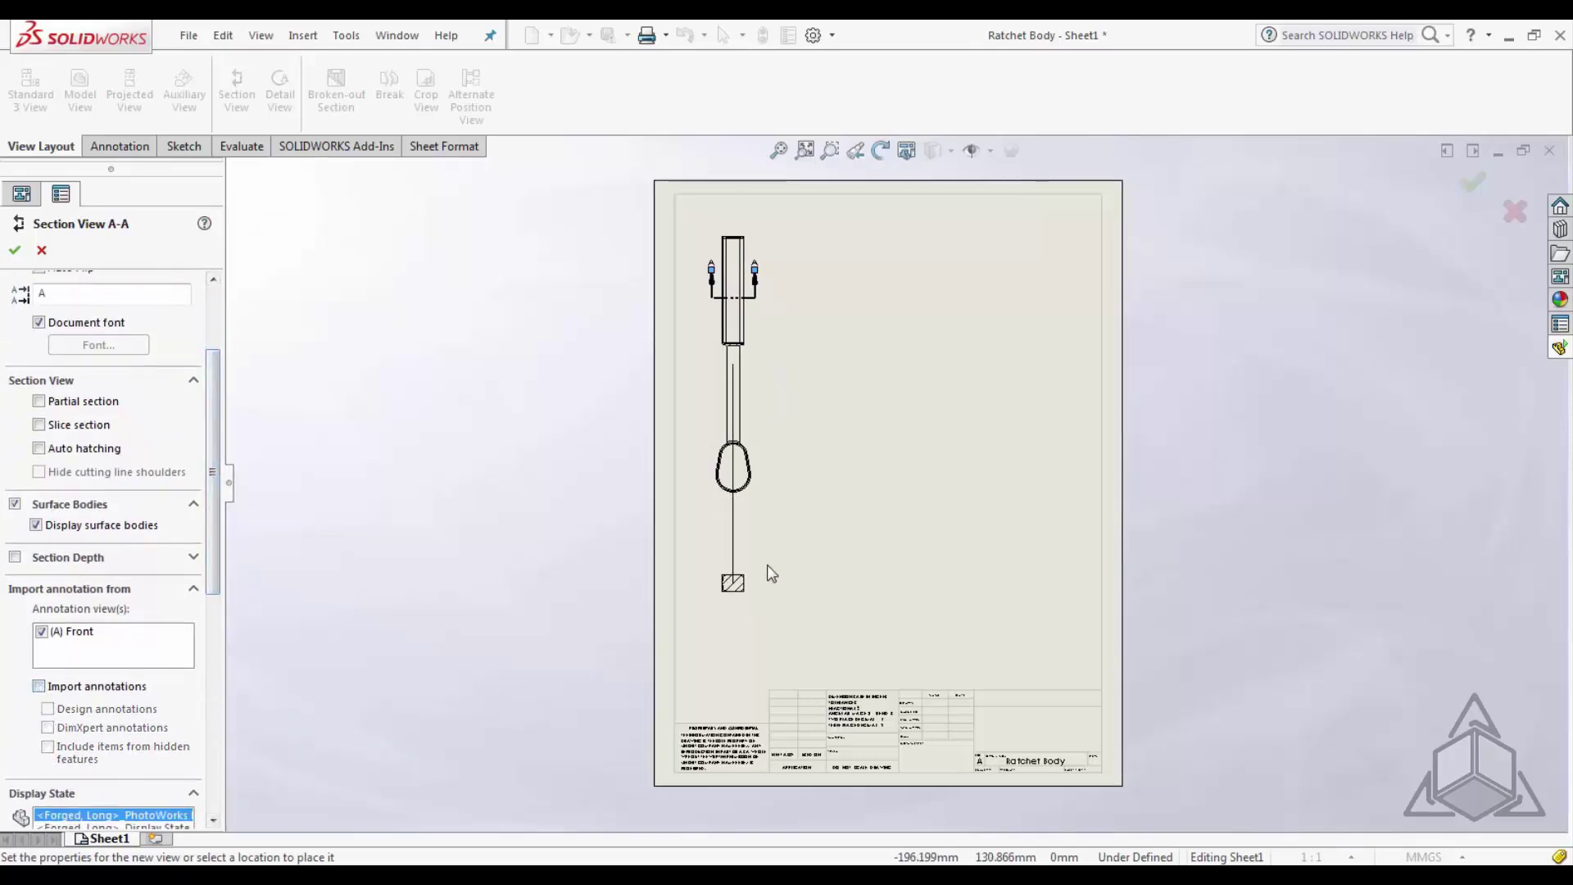
click(730, 564)
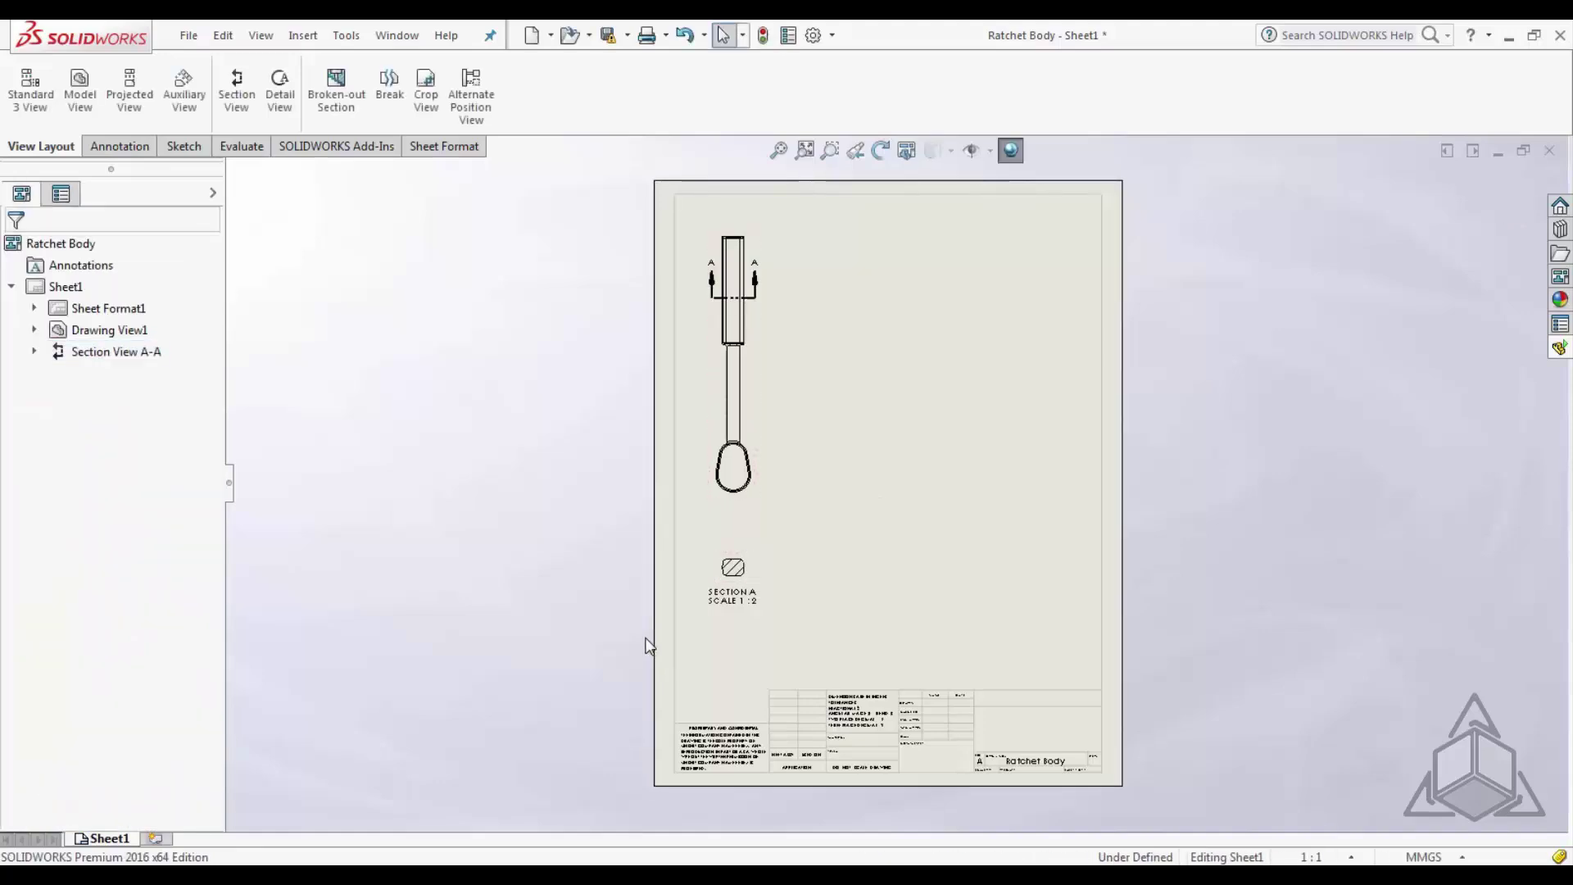
- Break section A-A's alignment and move it to the sheet's upper right
drag(748, 591, 800, 597)
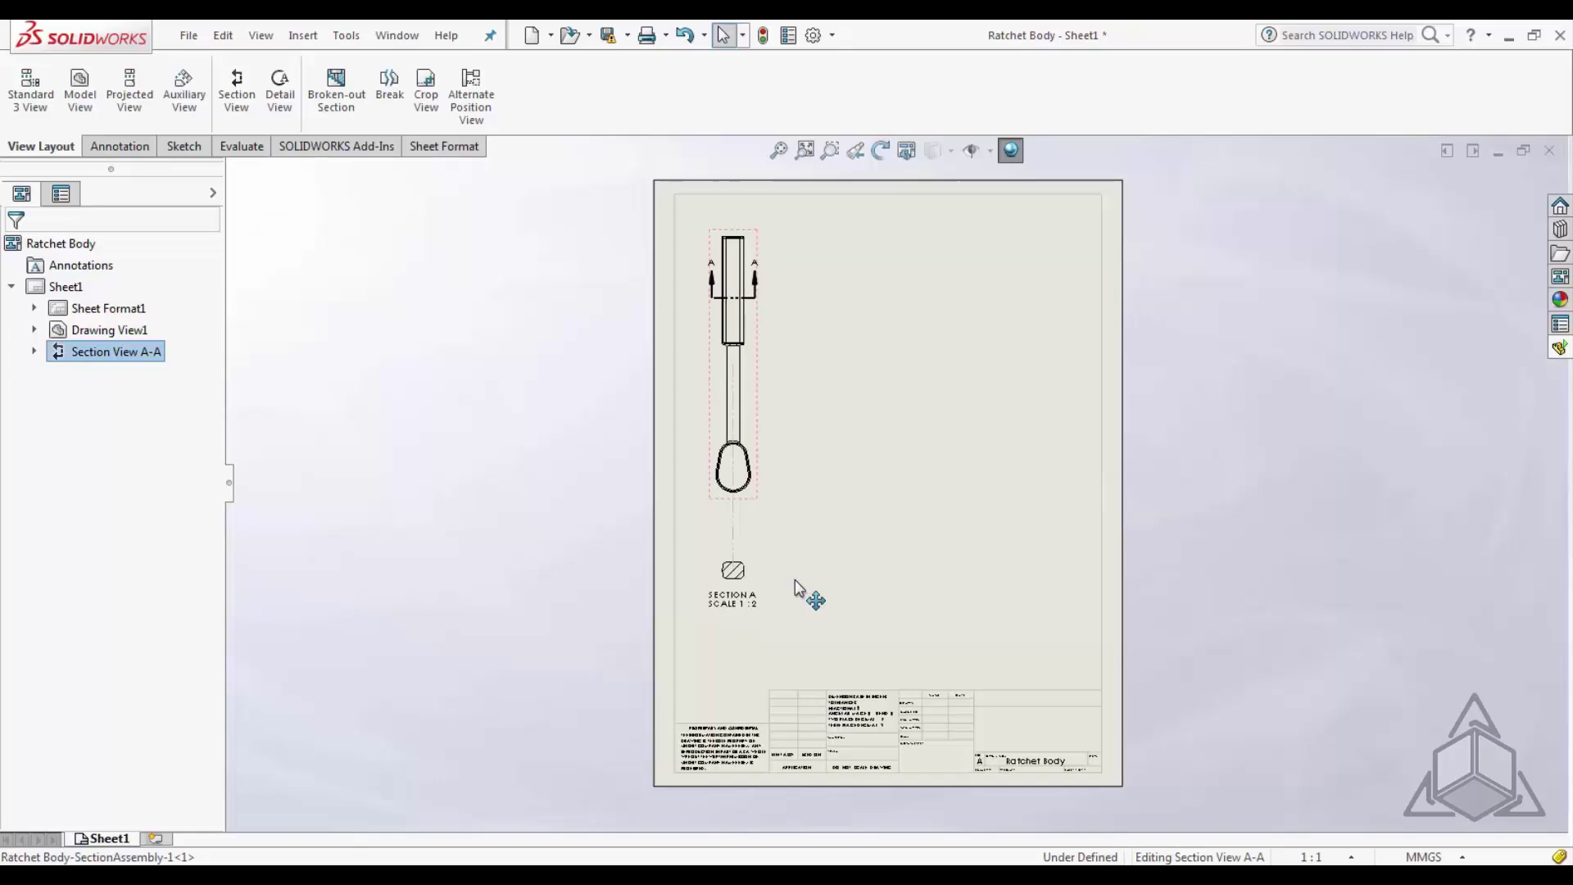
right_click(743, 587)
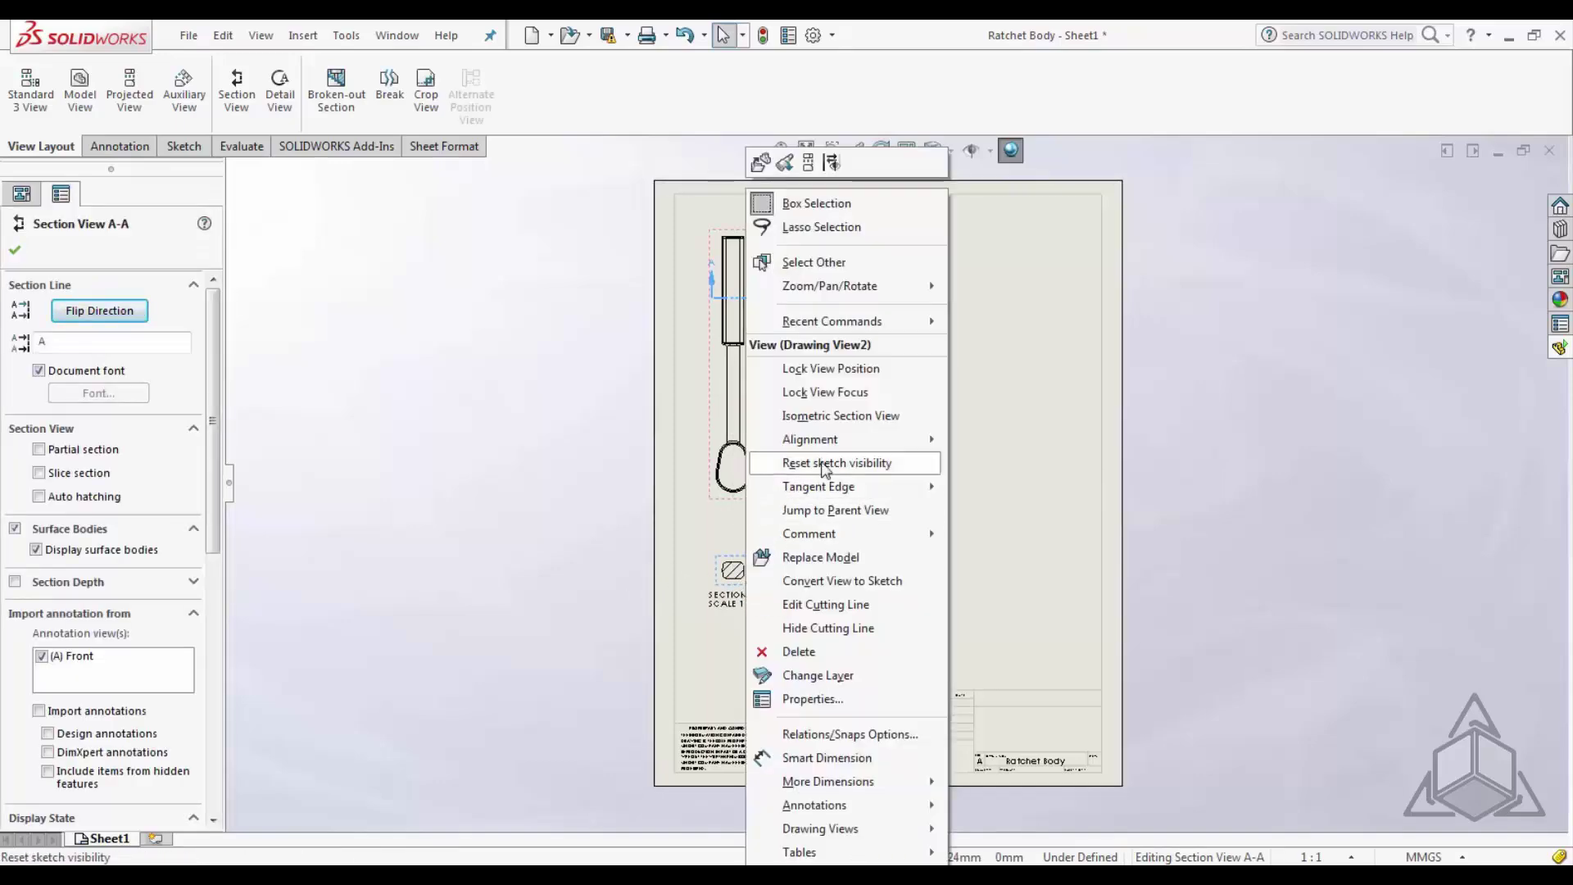
mouse_move(826, 447)
click(1006, 440)
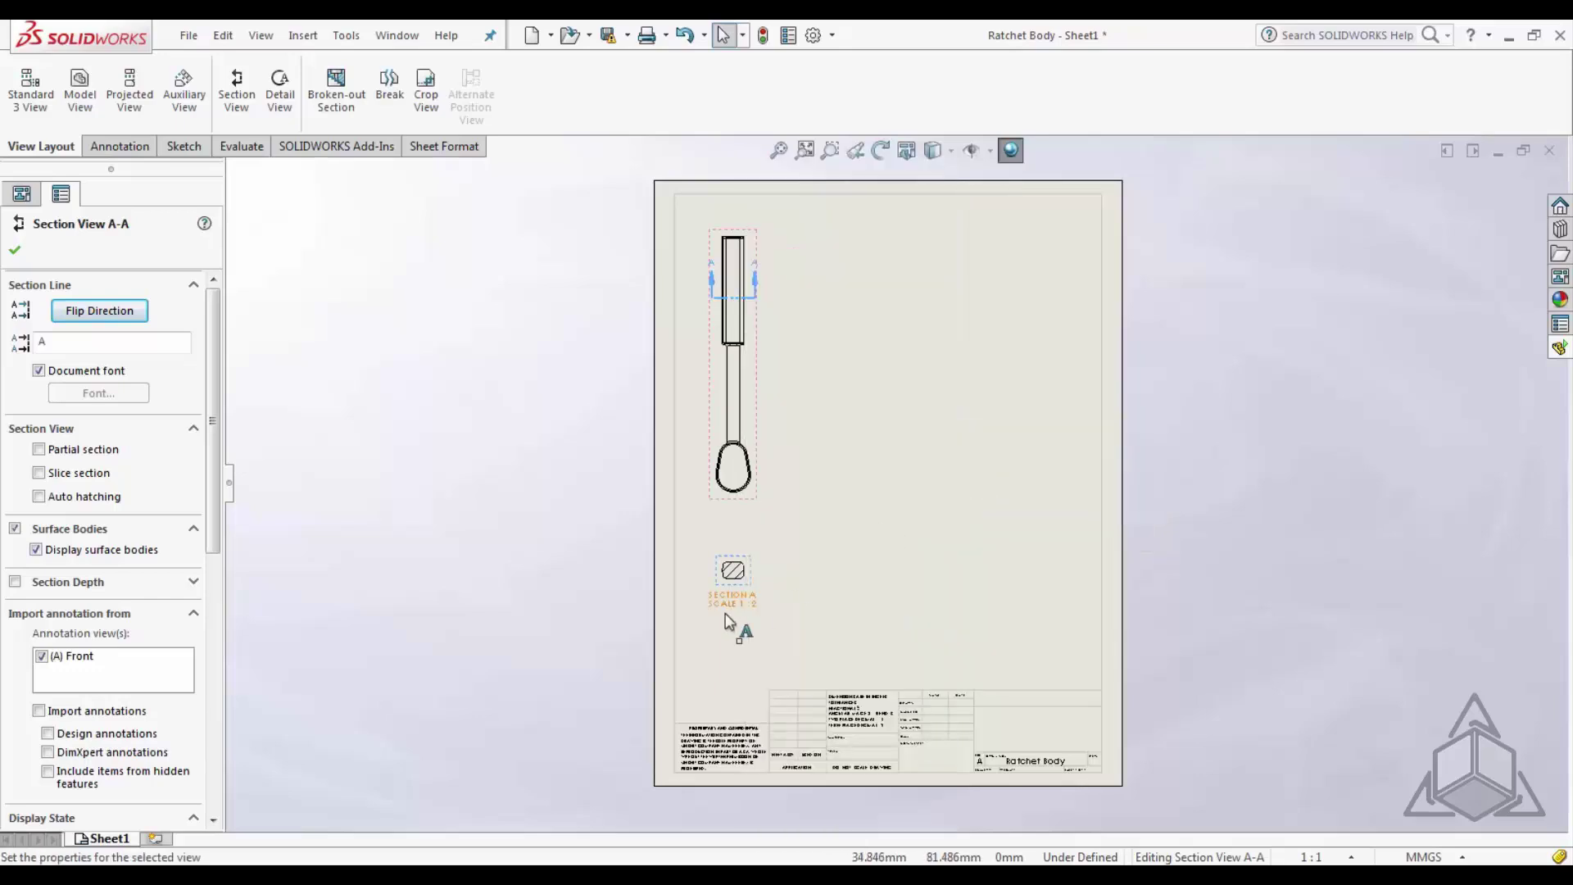
drag(750, 591, 873, 297)
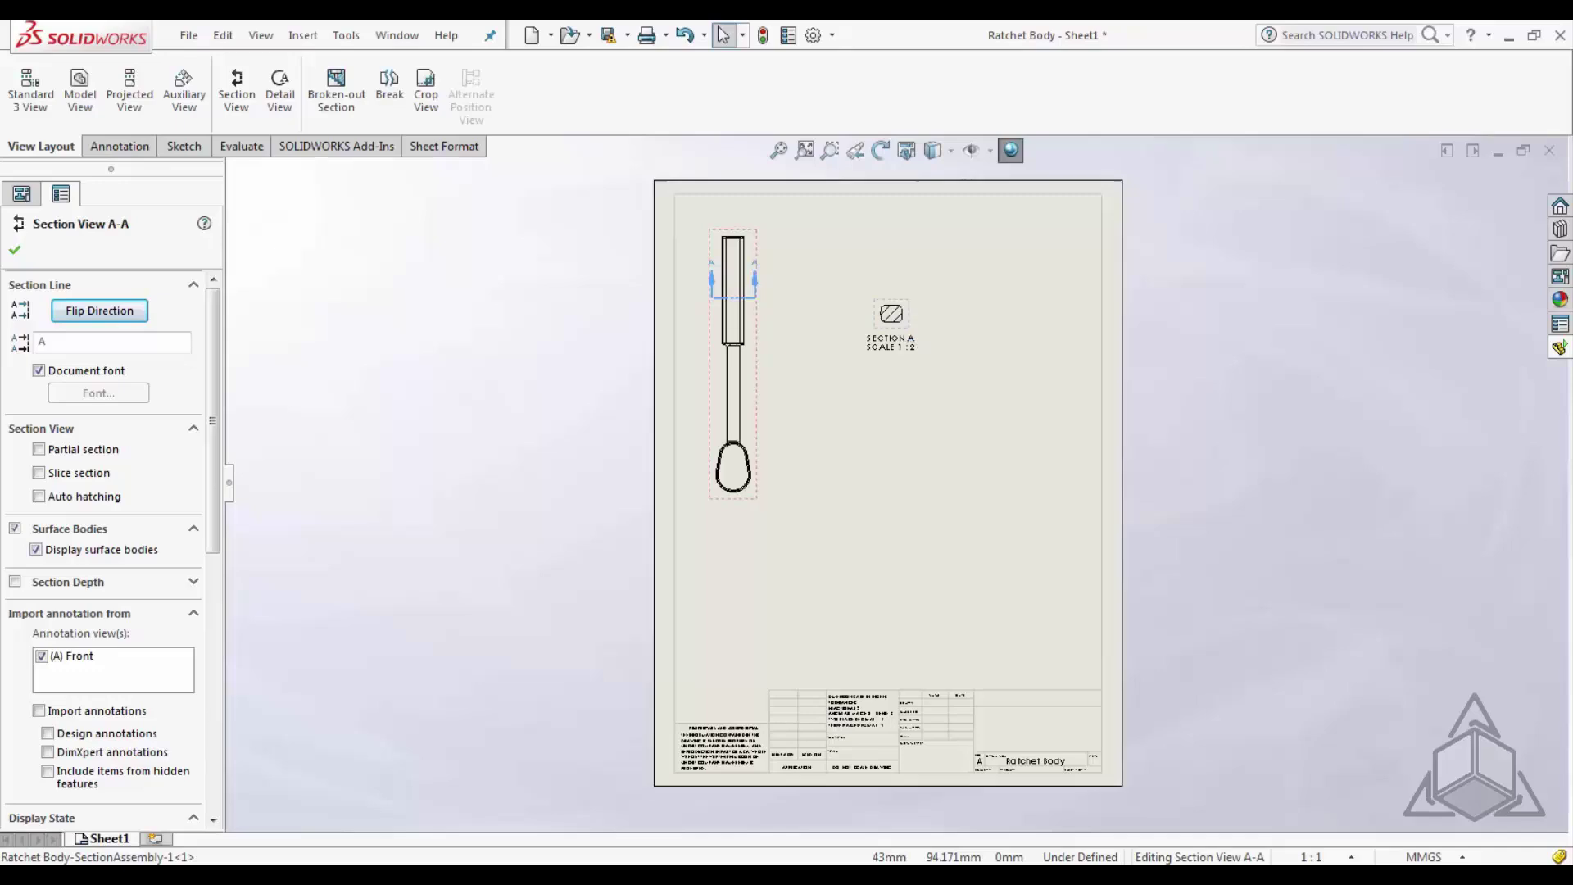
click(1216, 401)
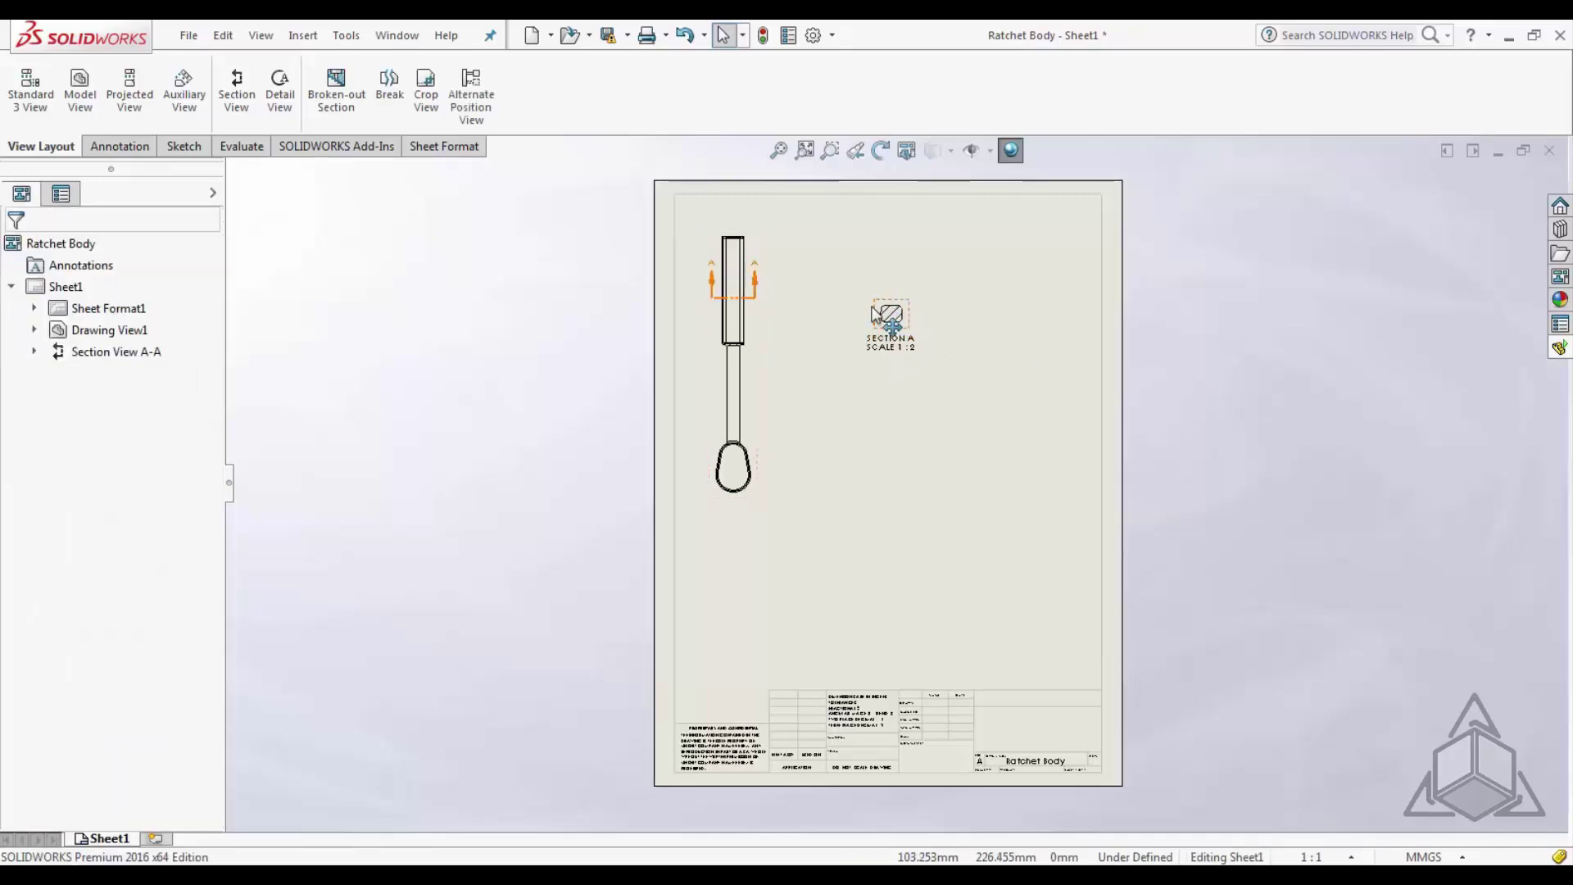
click(855, 603)
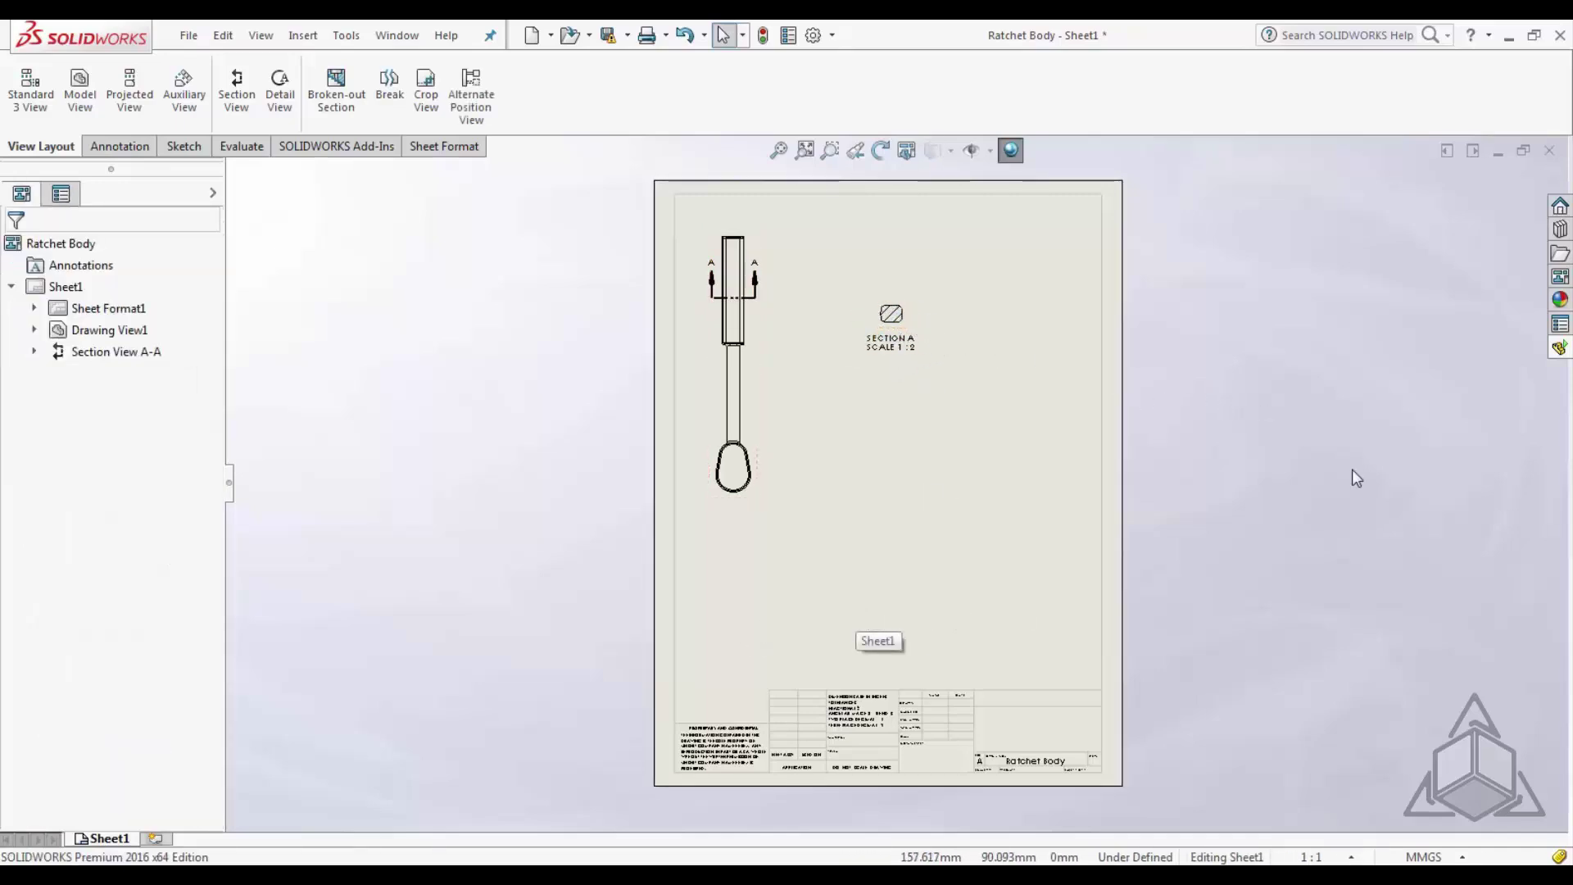
click(1559, 210)
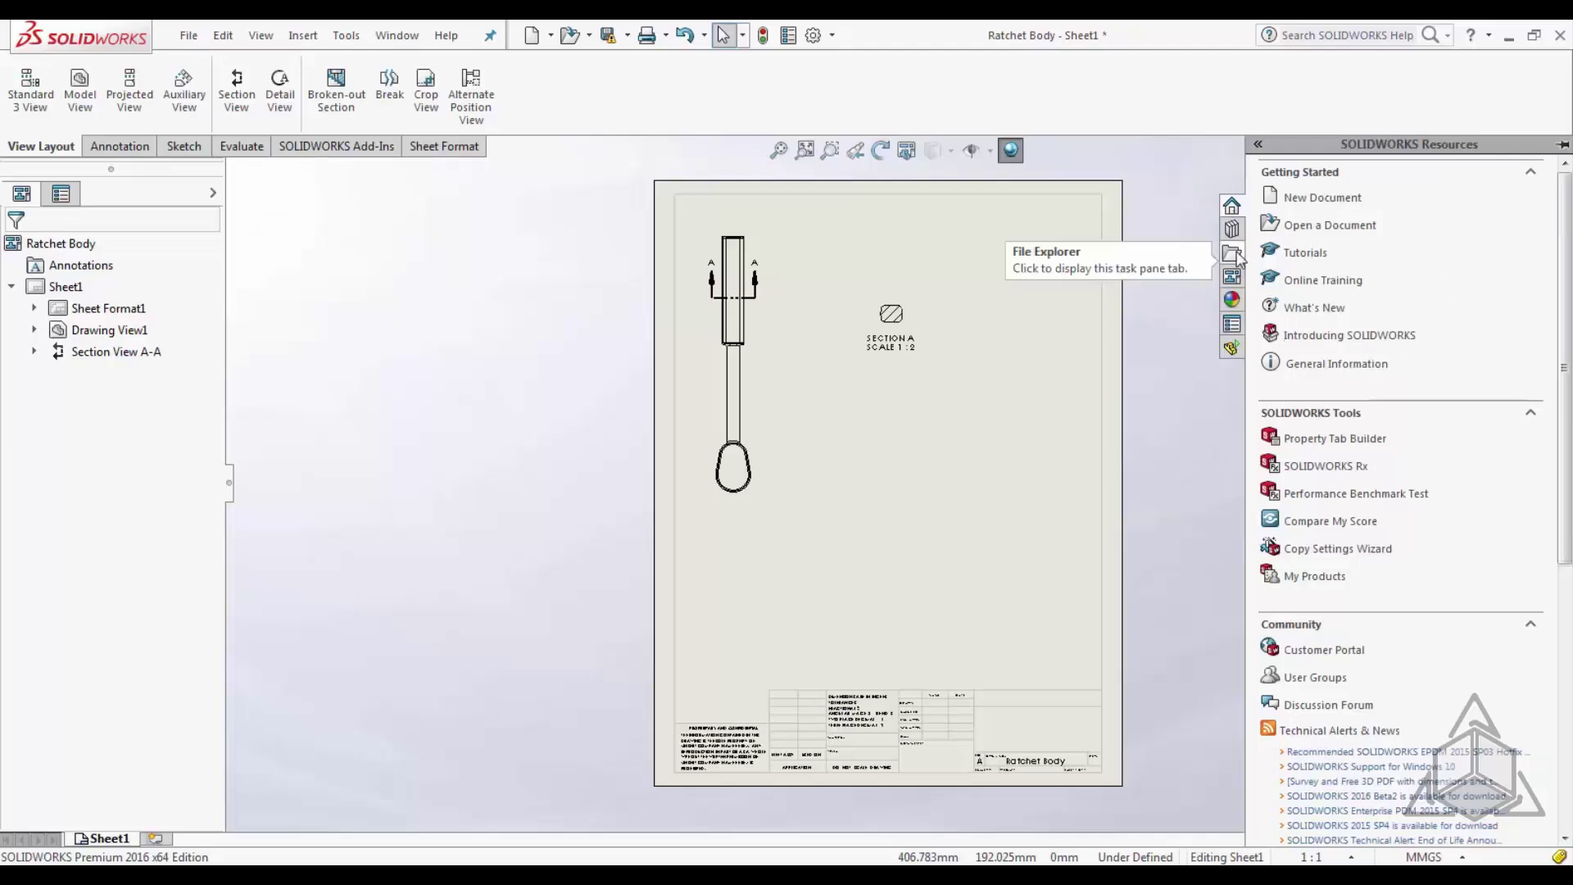
- Drag the *Right view from the refreshed View Palette onto the lower sheet, without projections, and shift it left
click(1232, 277)
click(1234, 277)
click(1422, 168)
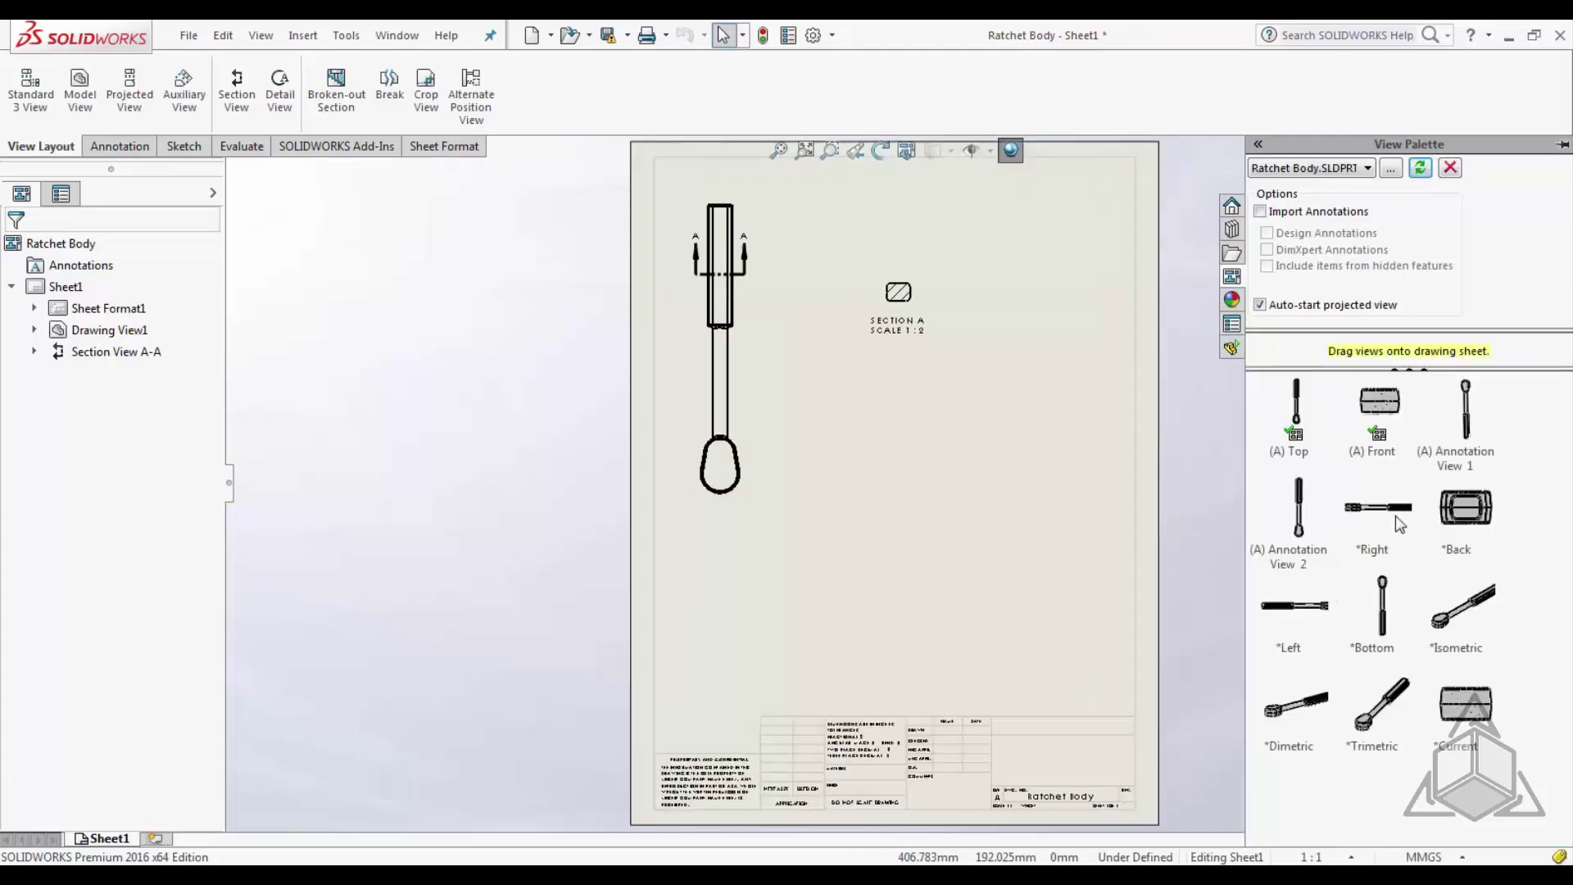
drag(1395, 507, 923, 593)
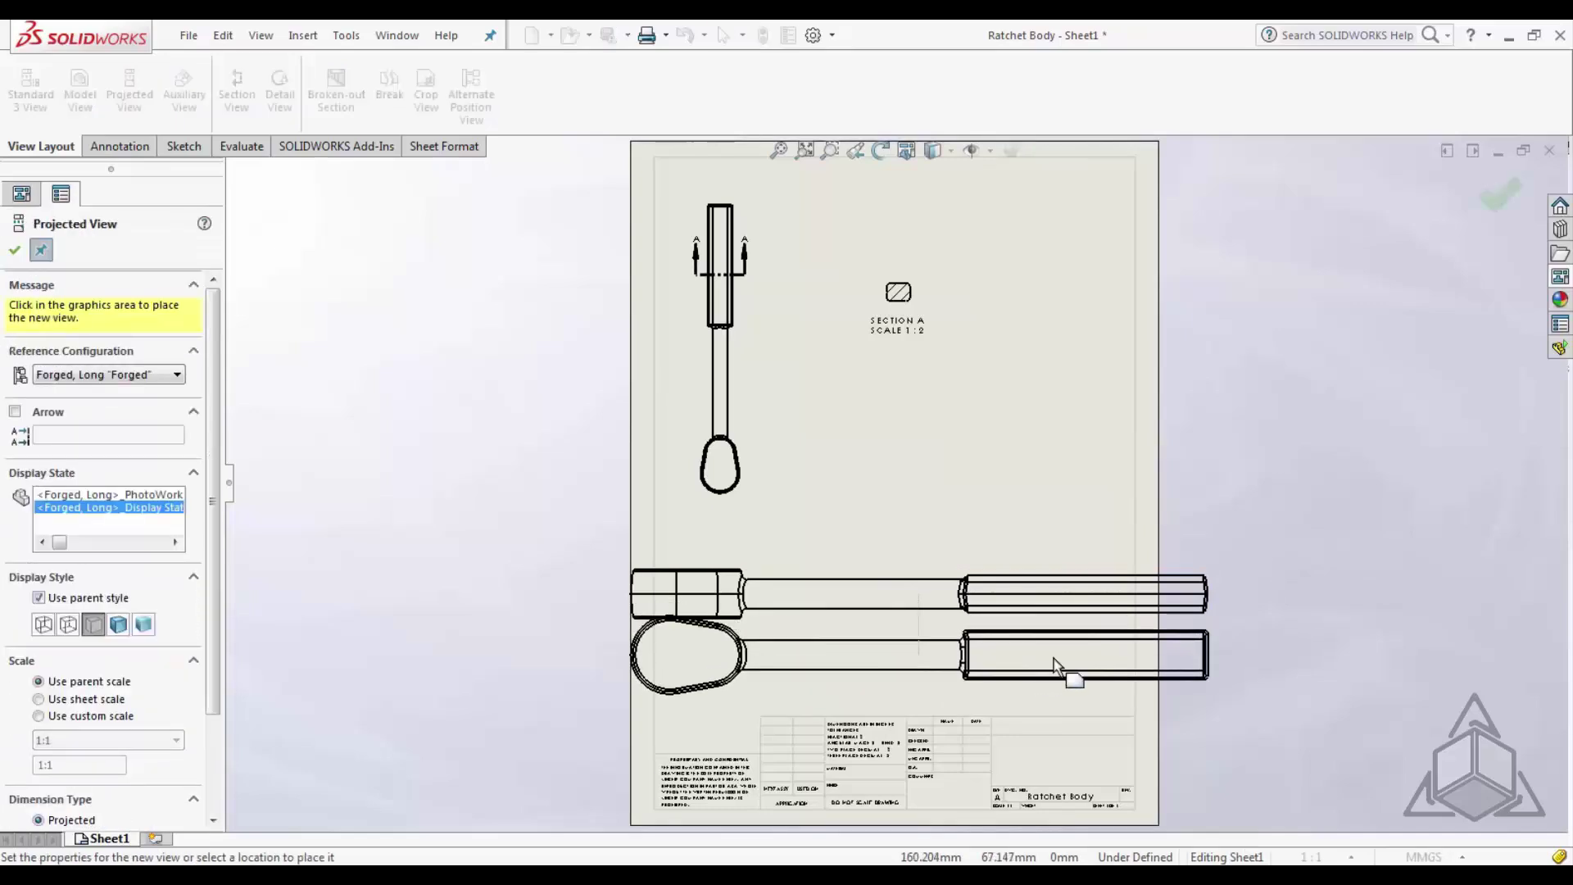
key(Escape)
mouse_move(885, 574)
mouse_down()
mouse_move(801, 572)
mouse_move(915, 572)
mouse_up()
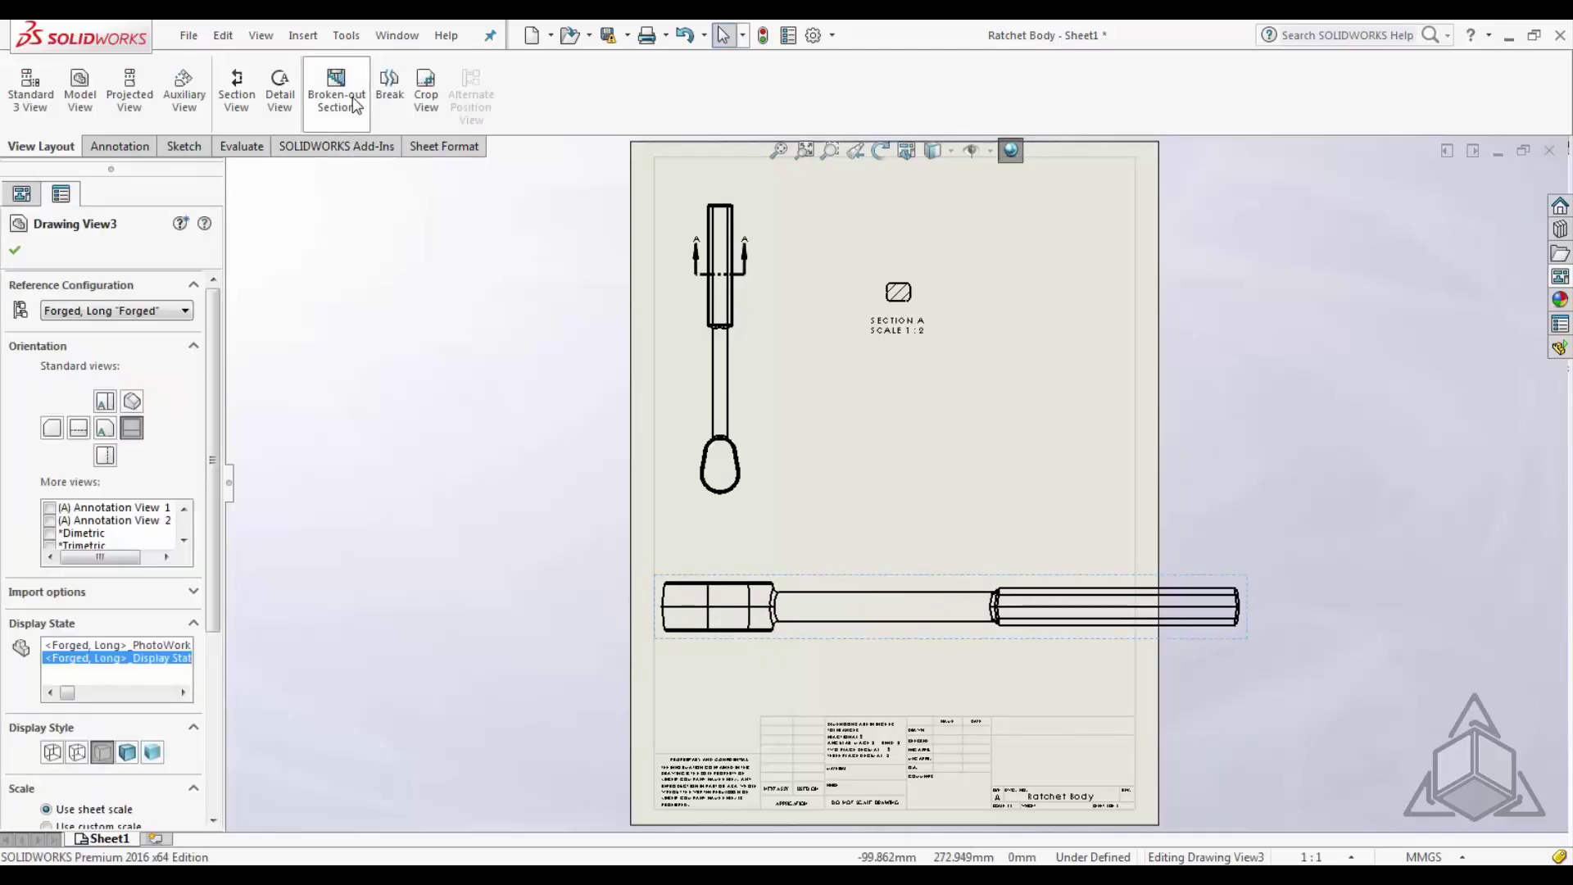
- Break the horizontal view with two zig-zag lines across the shaft
click(389, 82)
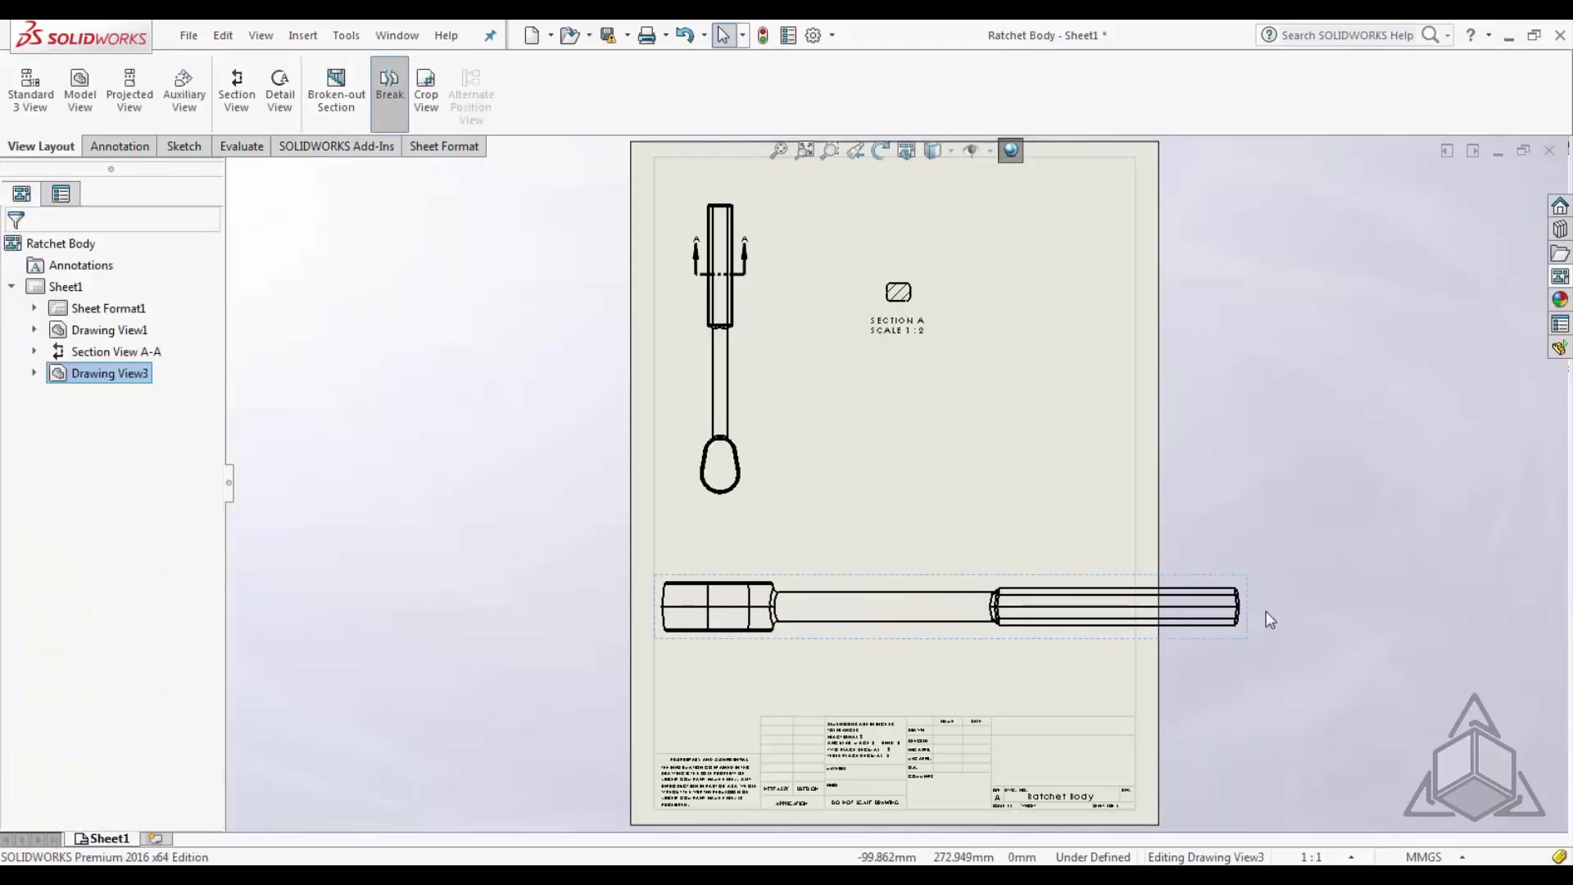
click(1025, 606)
click(1212, 616)
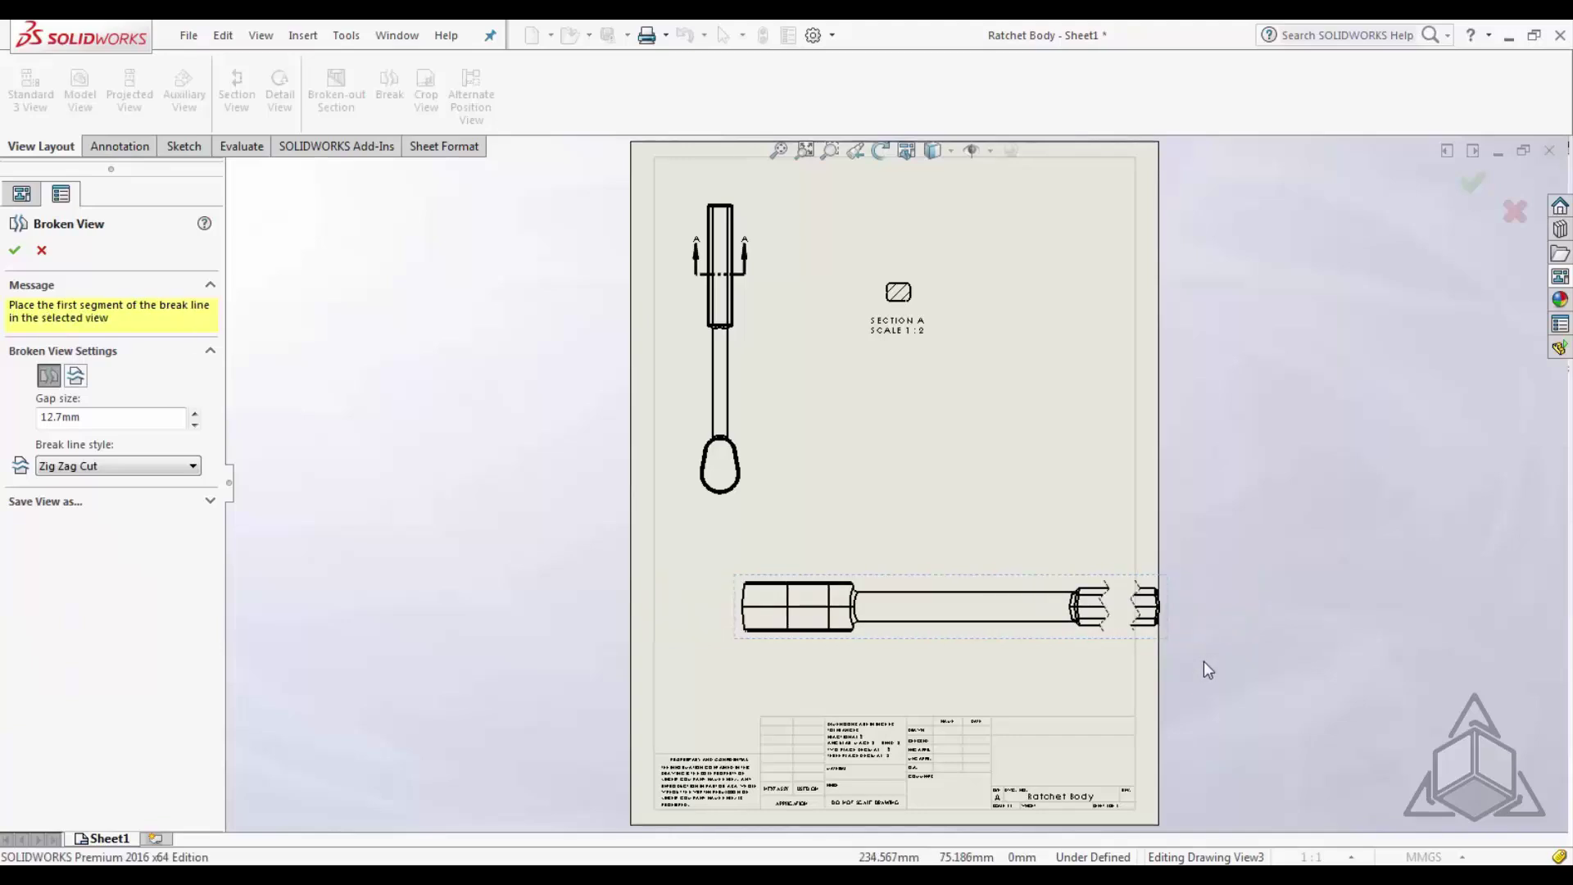
key(Return)
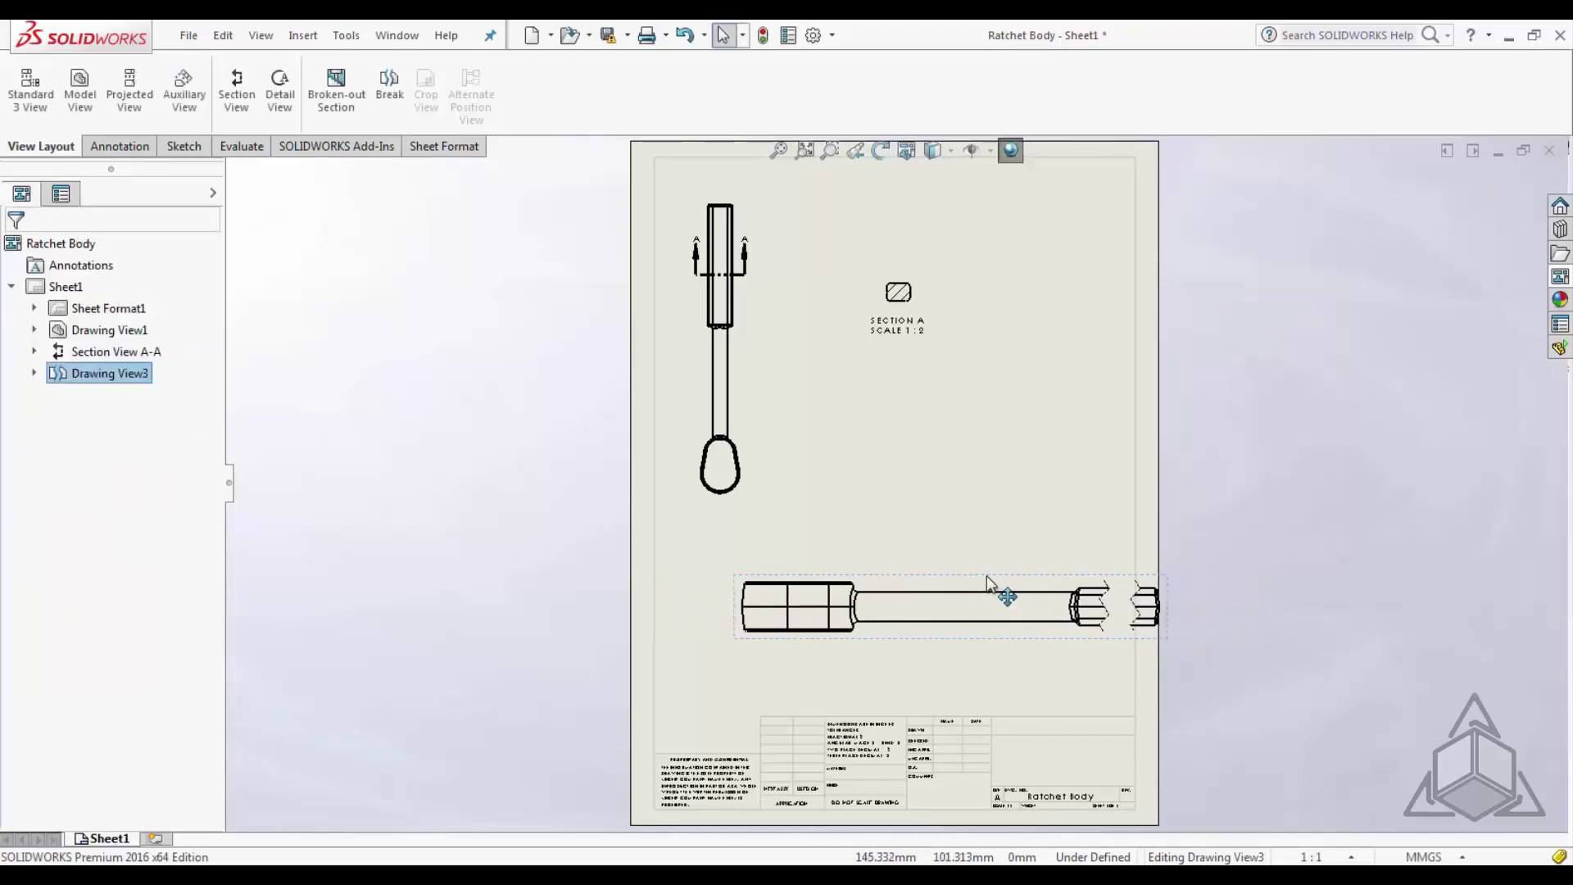
- Set the break gap size to 30, drag section A-A into the gap, and nudge the view up
click(939, 584)
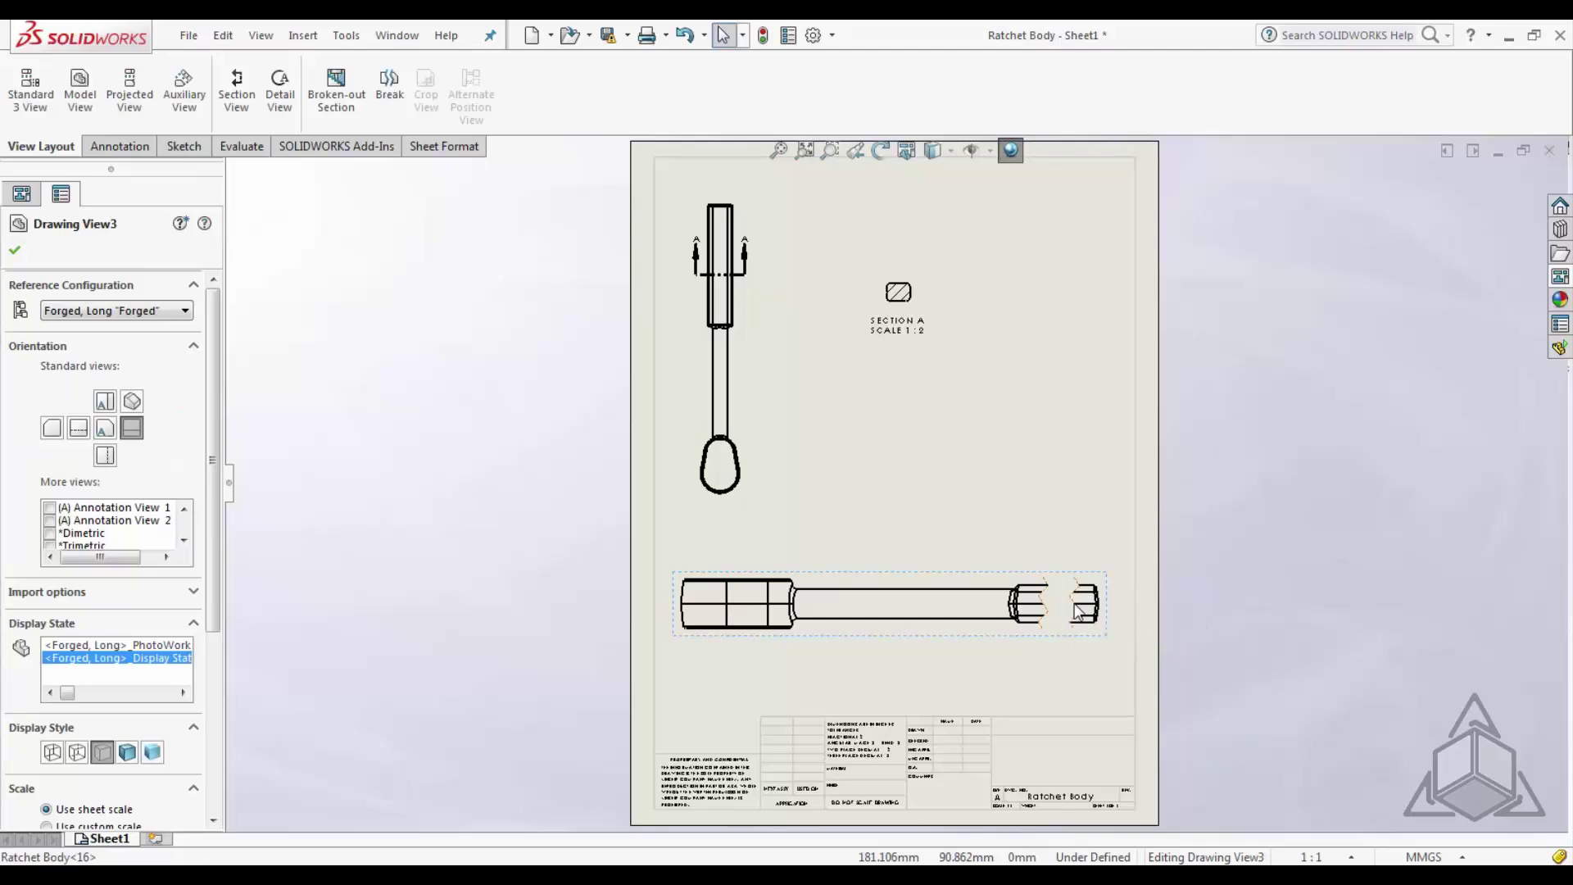
click(1070, 610)
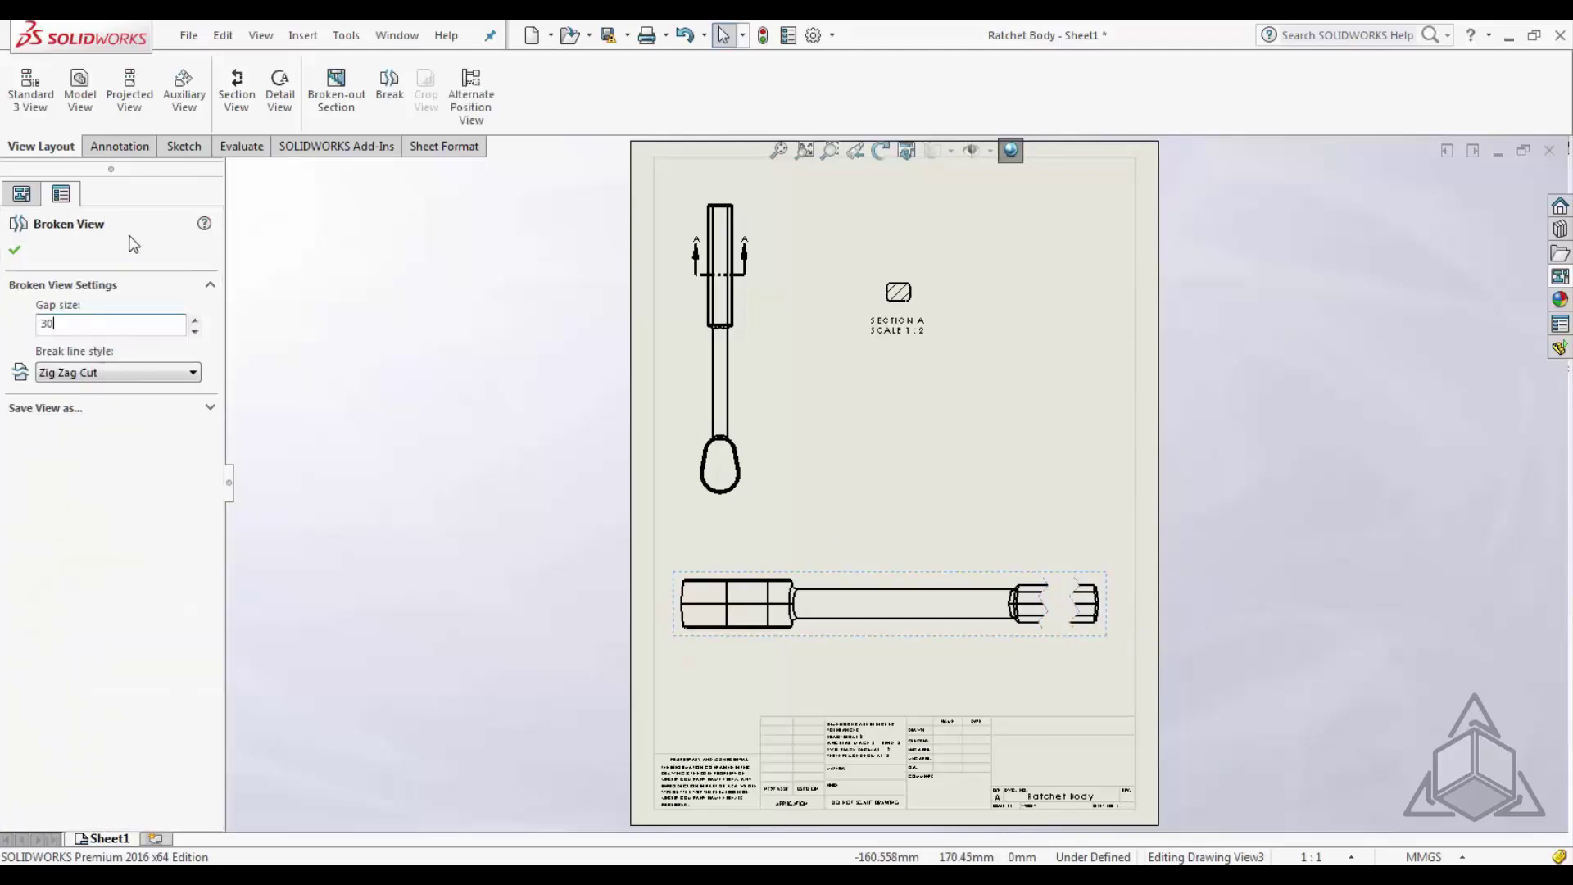
key(Return)
click(1019, 351)
mouse_move(907, 307)
mouse_down()
mouse_move(976, 341)
mouse_move(1072, 624)
mouse_up()
click(955, 632)
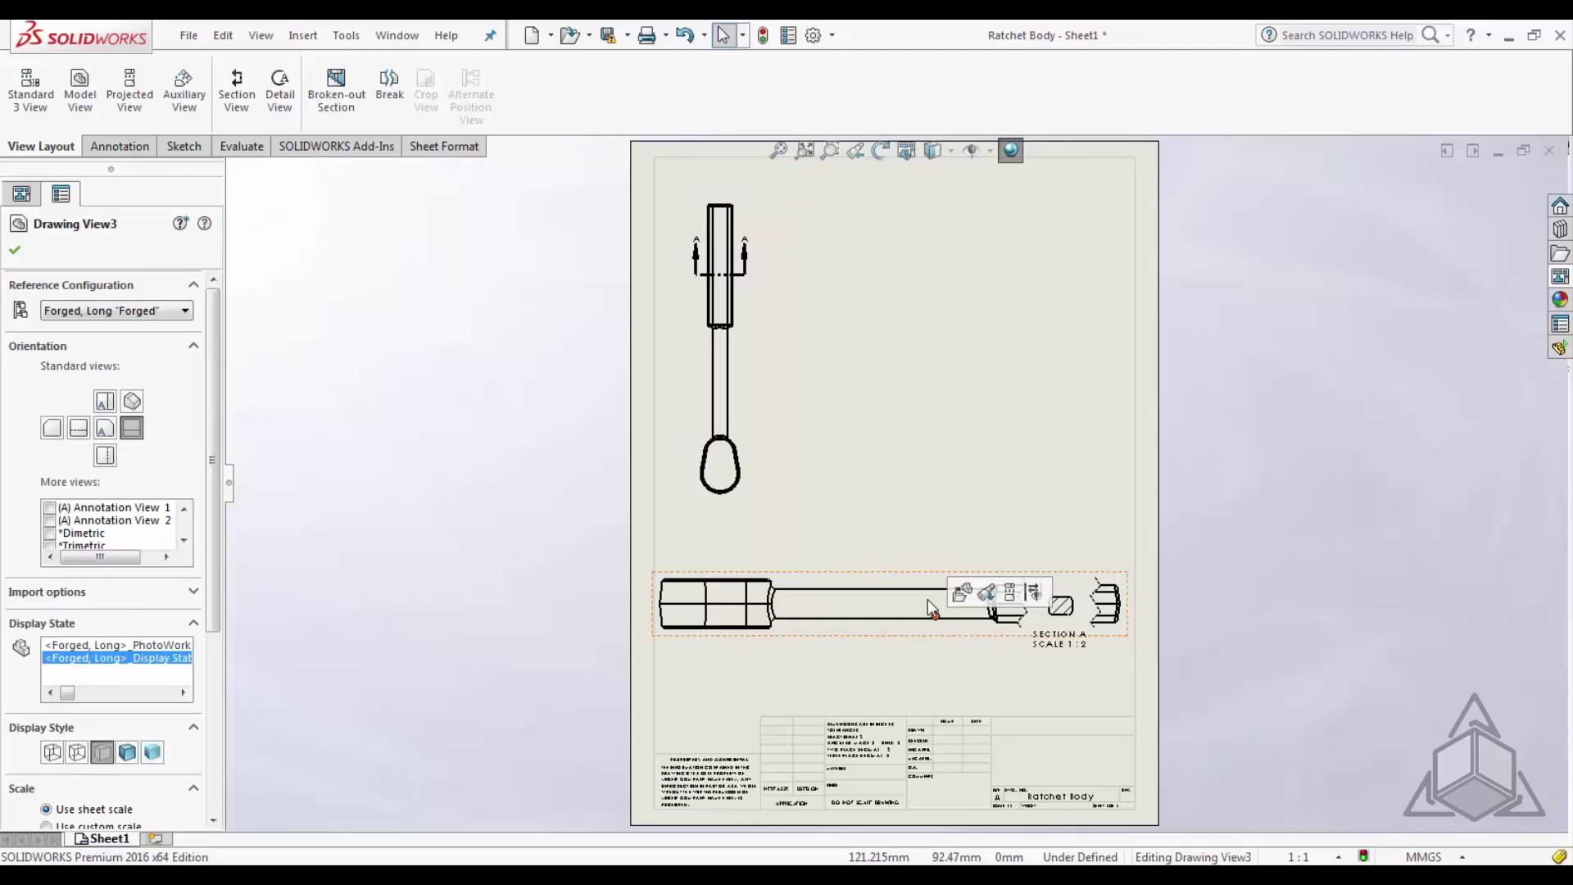
mouse_move(908, 579)
mouse_down()
mouse_move(908, 497)
mouse_move(914, 569)
mouse_up()
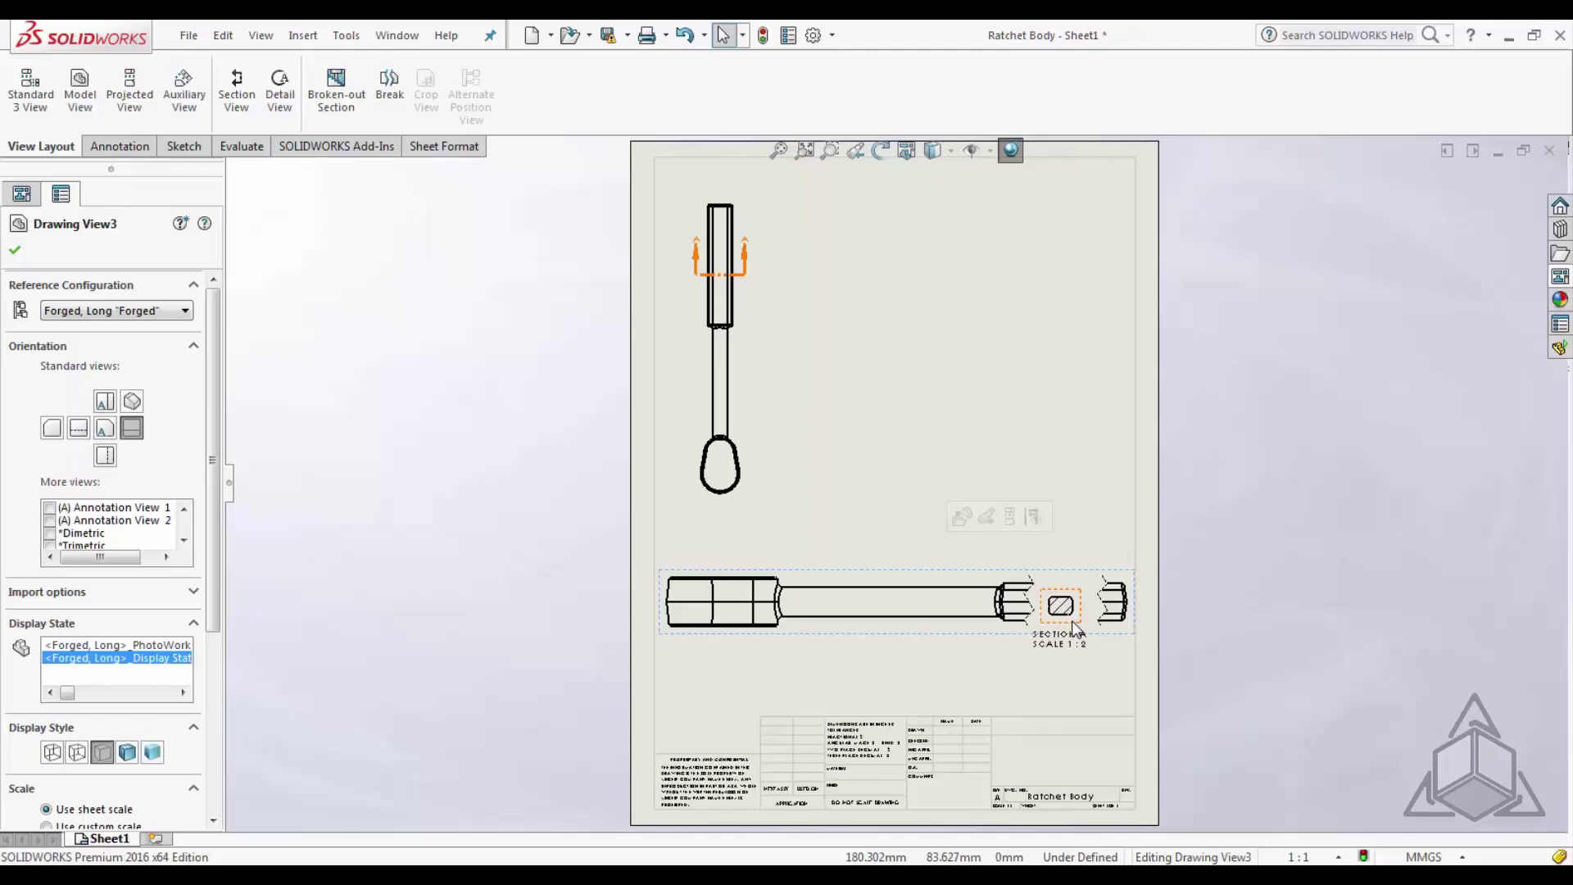
- Align section A-A horizontally by origin to Drawing View3 and reposition the pair together
right_click(1071, 621)
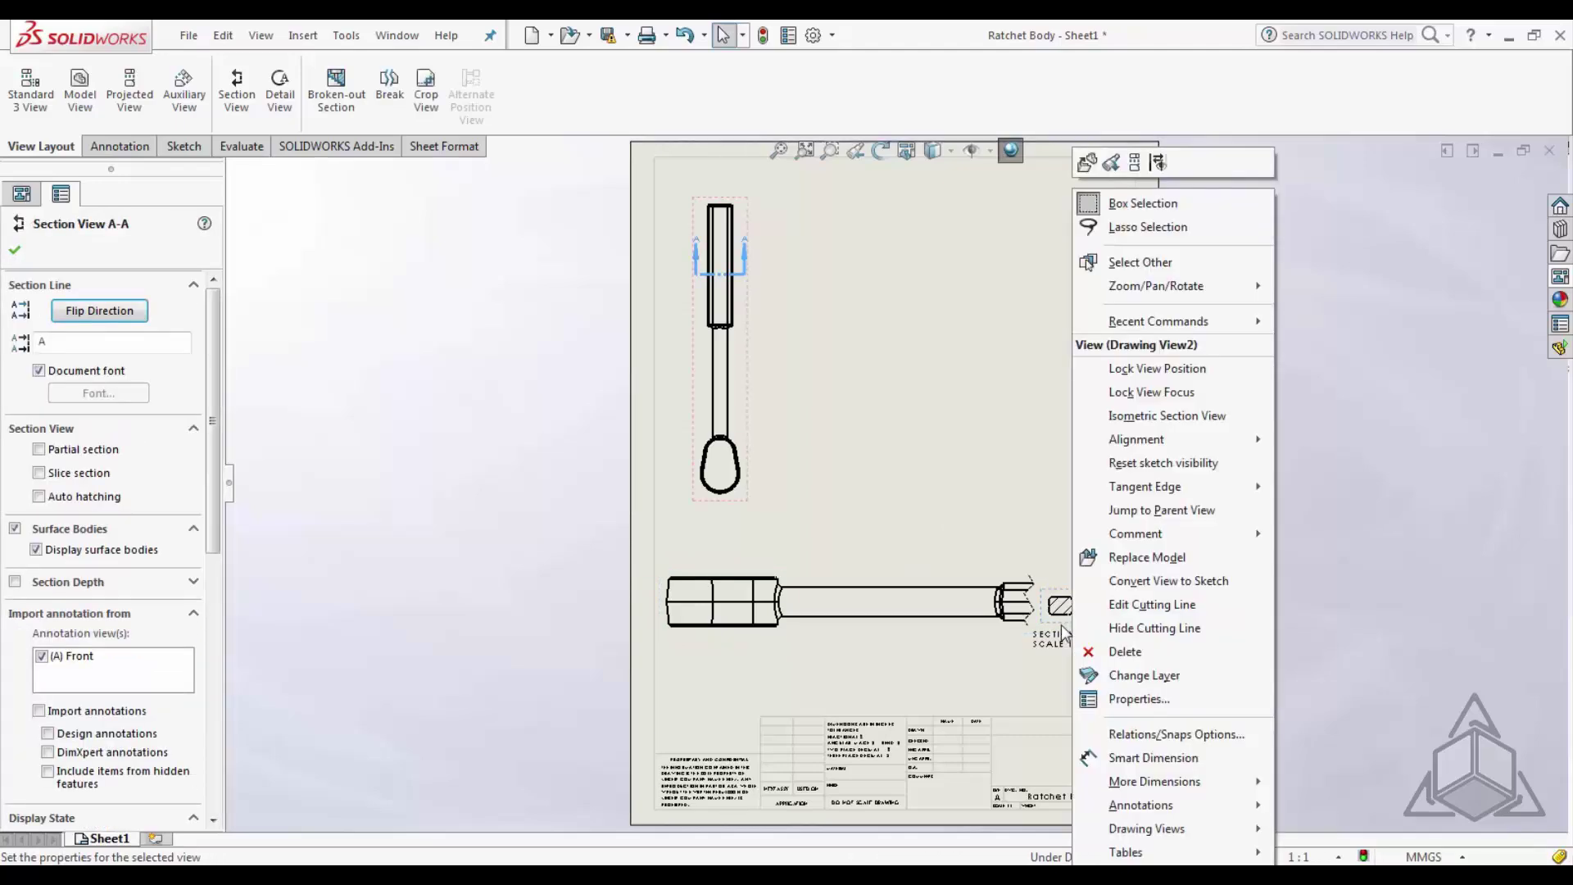
mouse_move(1159, 443)
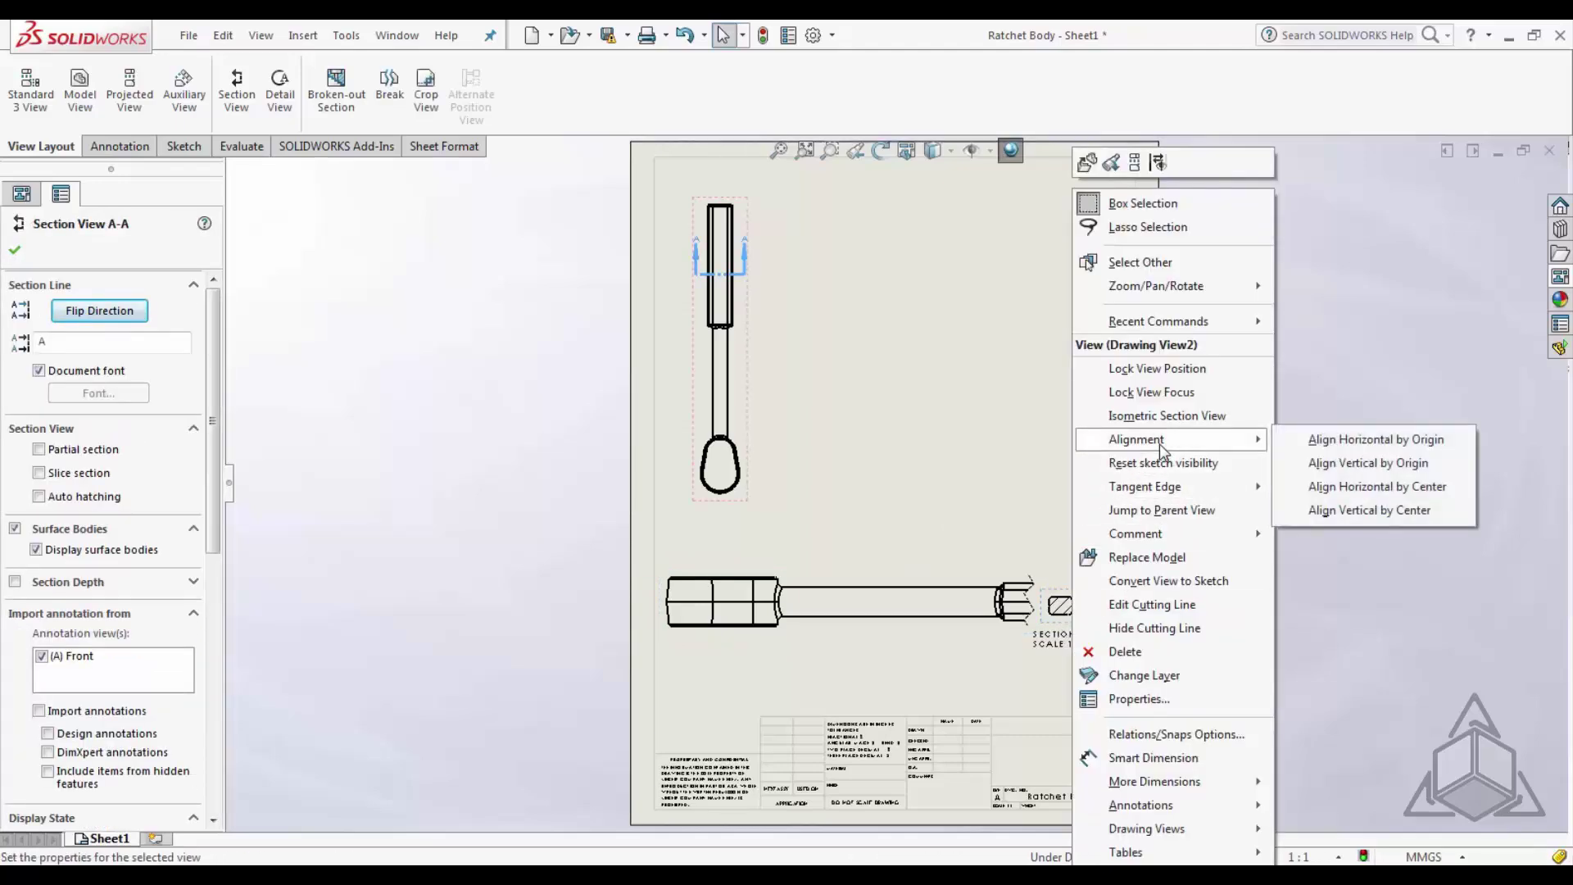
click(1362, 442)
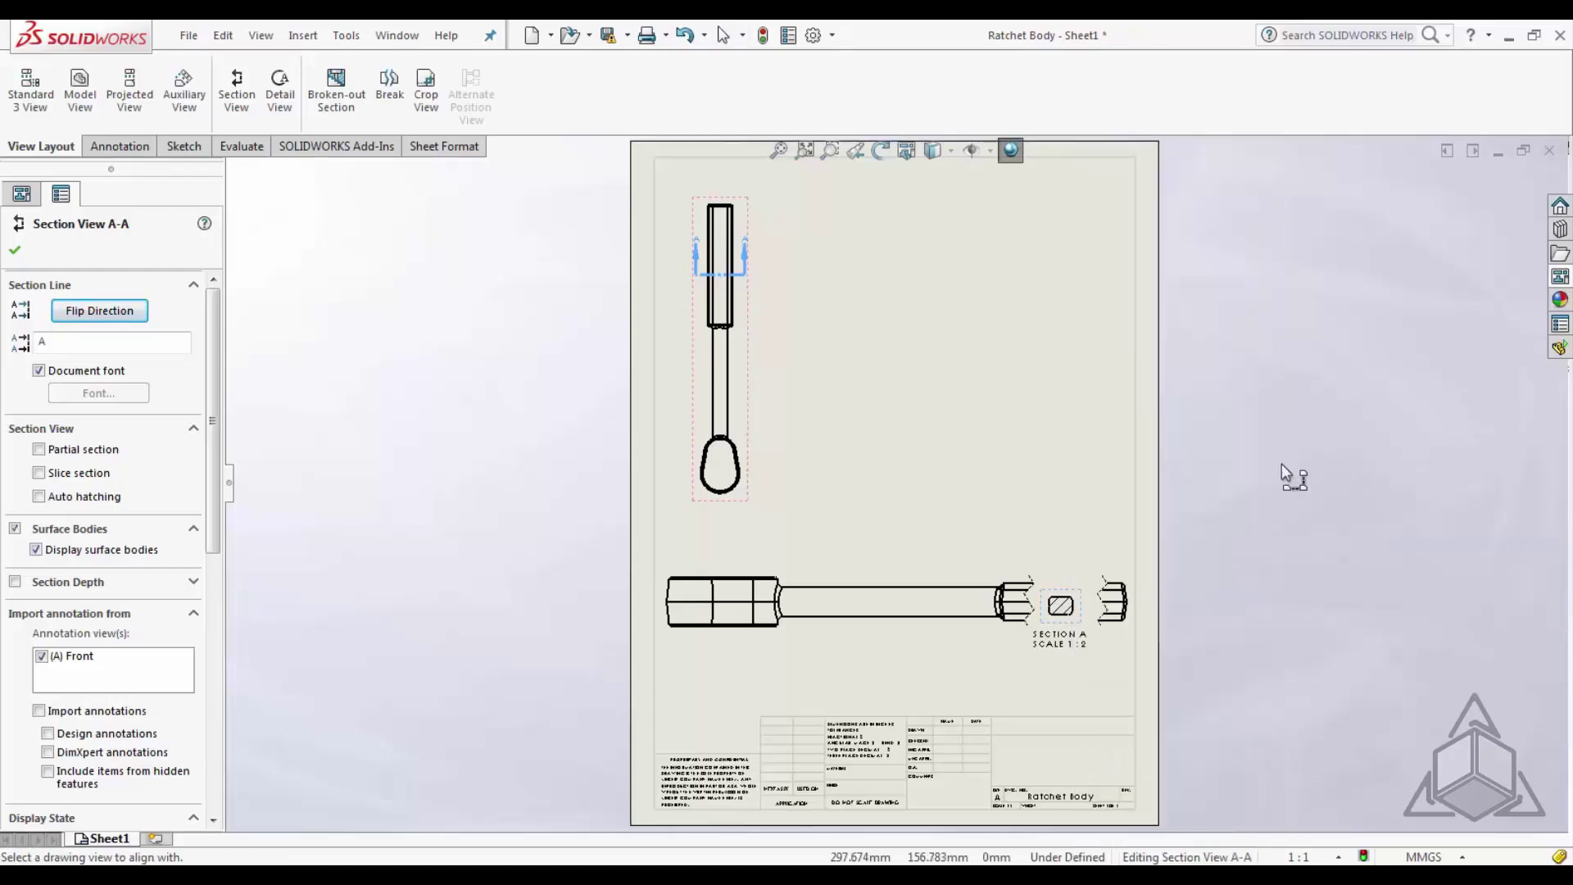
click(822, 587)
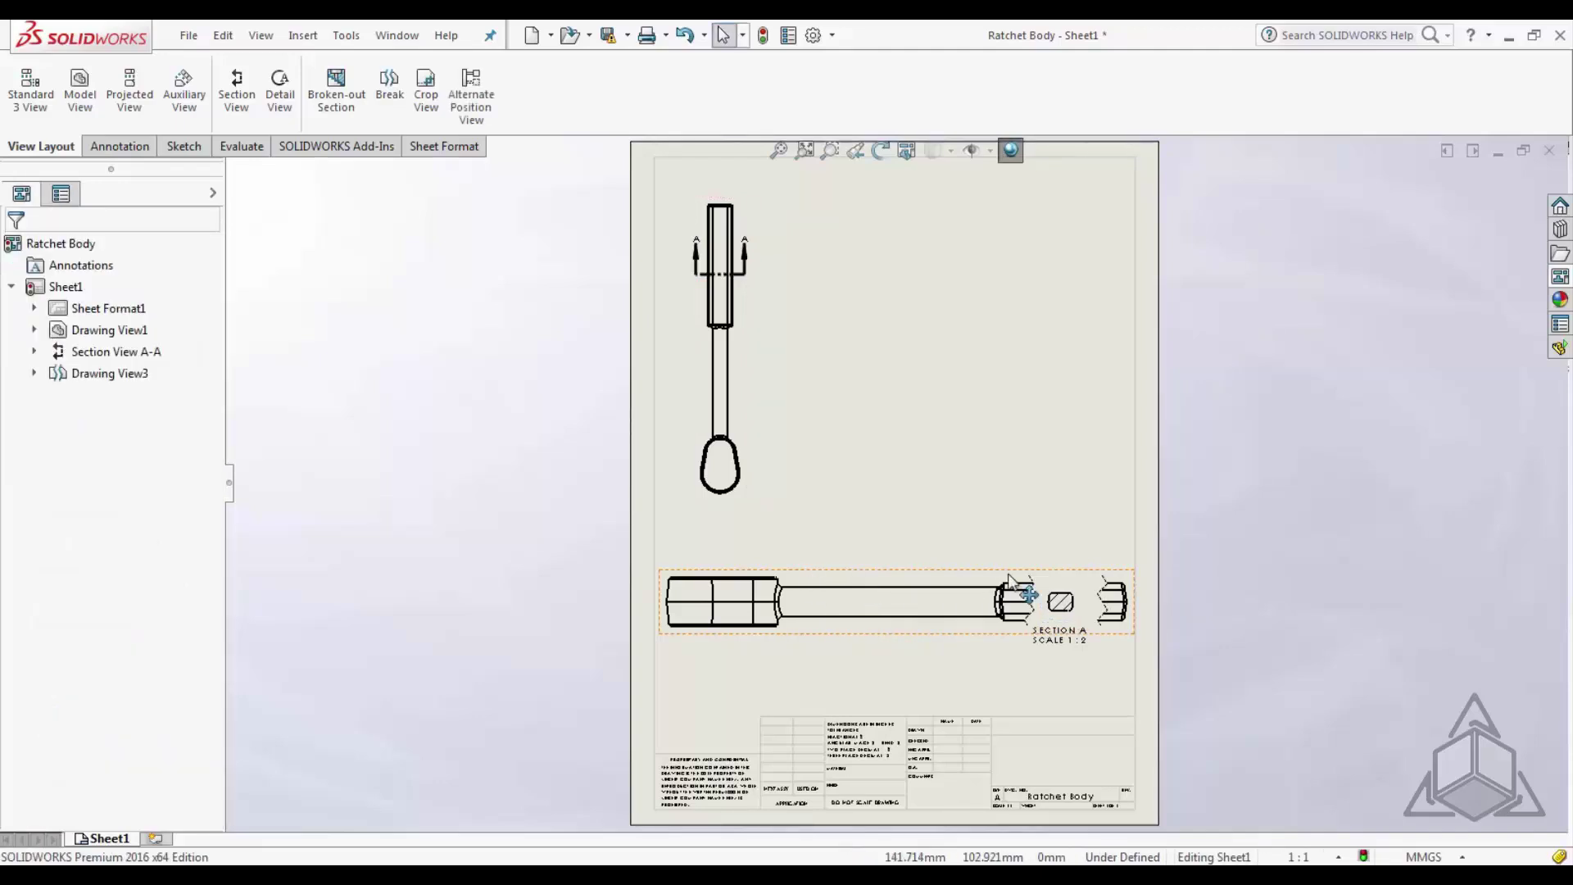
mouse_move(888, 584)
mouse_down()
mouse_move(874, 418)
mouse_move(875, 605)
mouse_move(873, 591)
mouse_up()
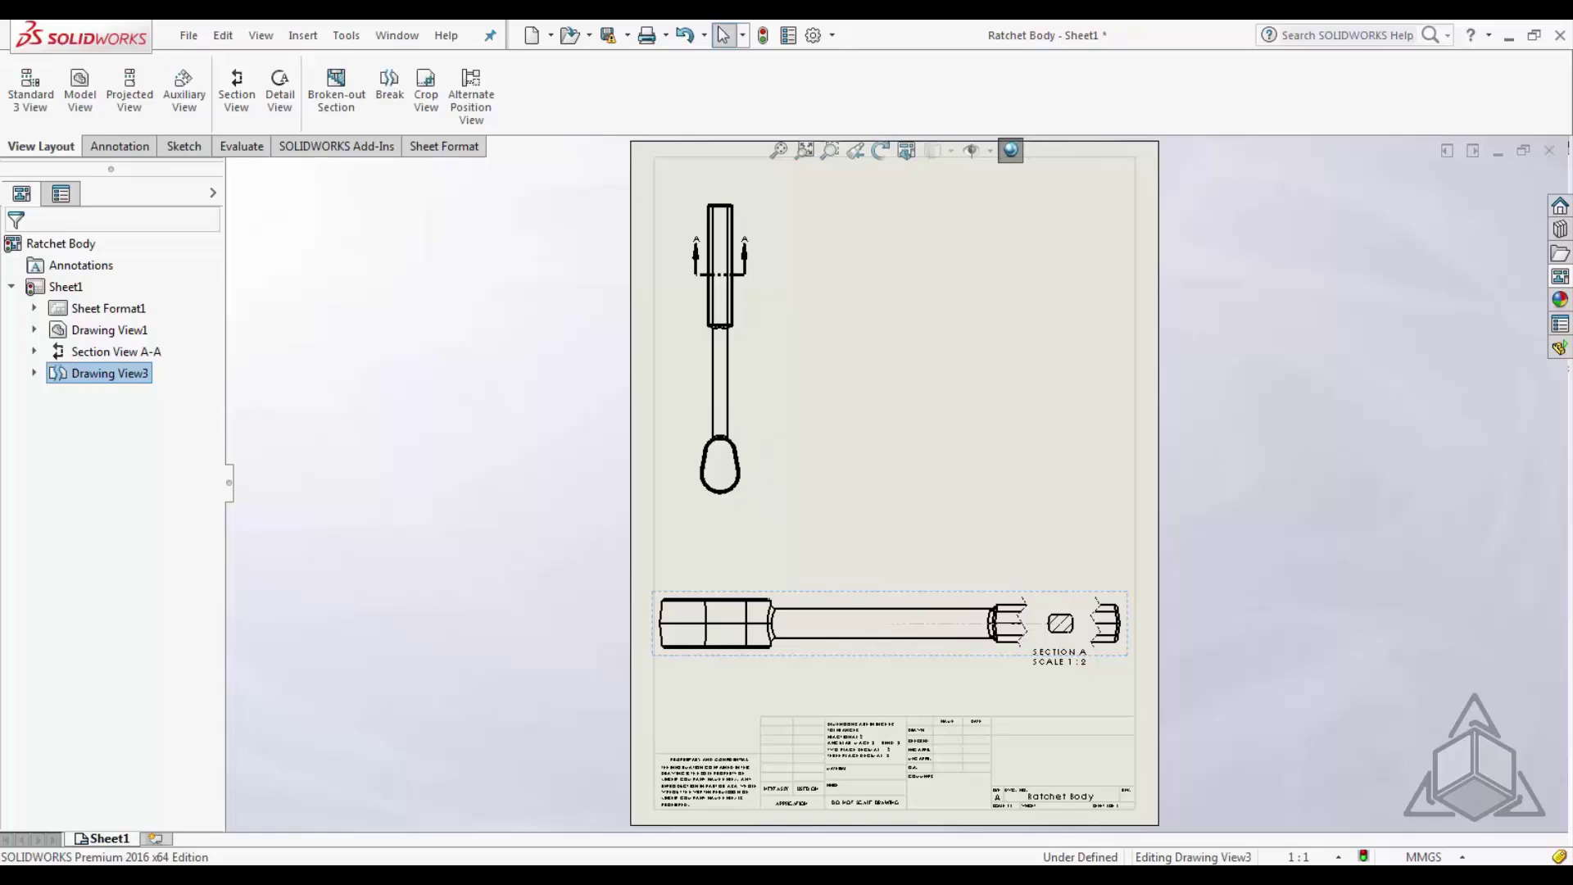